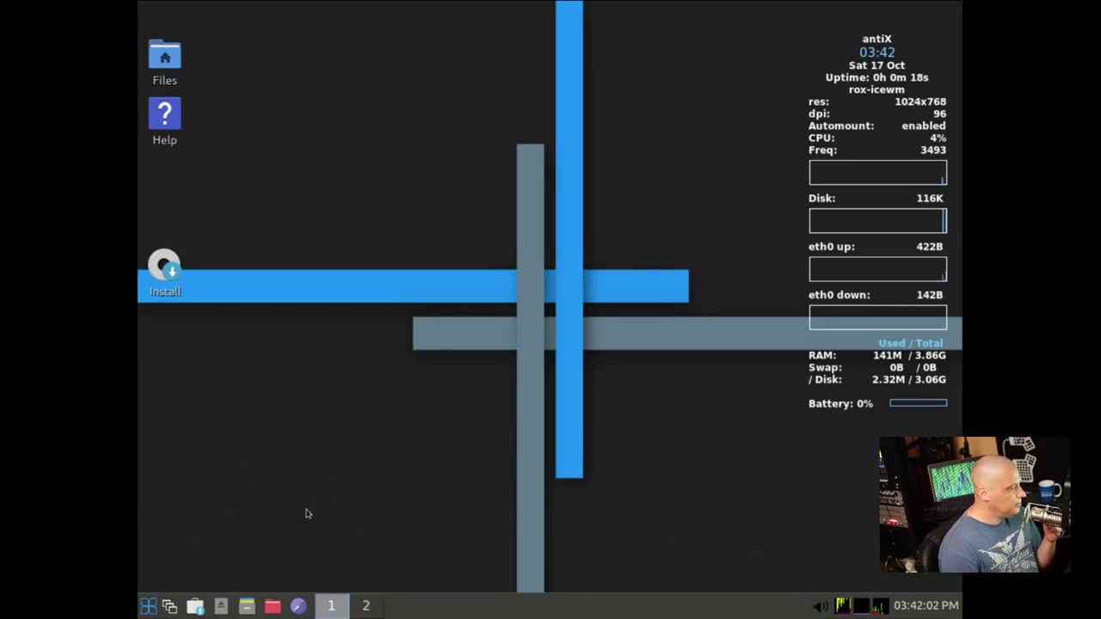
Browse and close the desktop menus, then launch the antiX installer and dismiss its already-running warning
right_click(305, 237)
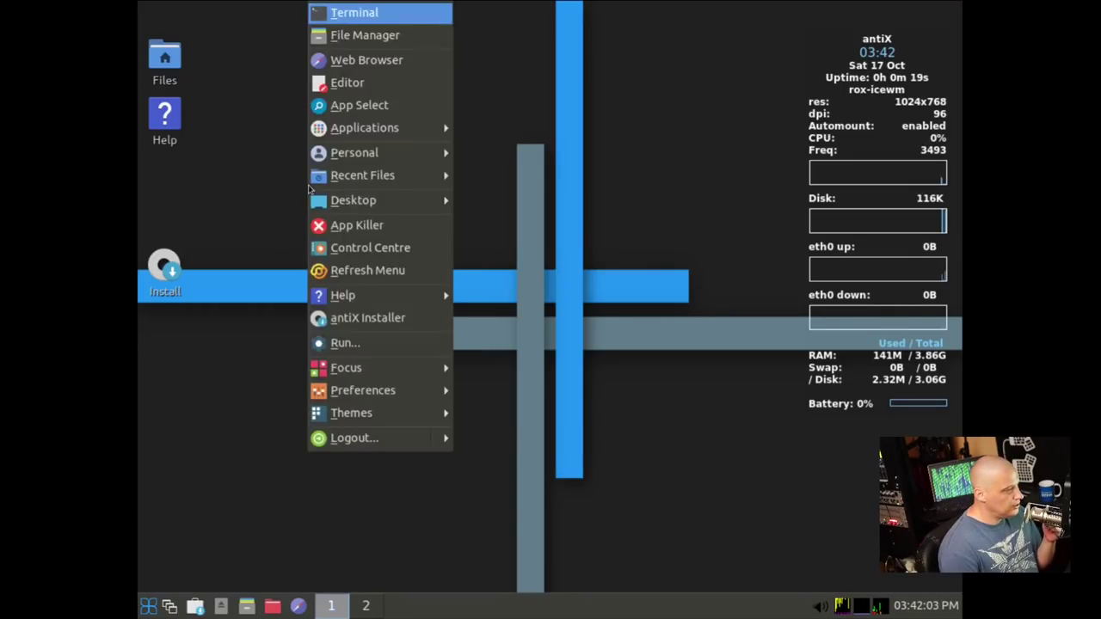
click(254, 381)
click(149, 606)
mouse_move(193, 531)
mouse_move(344, 354)
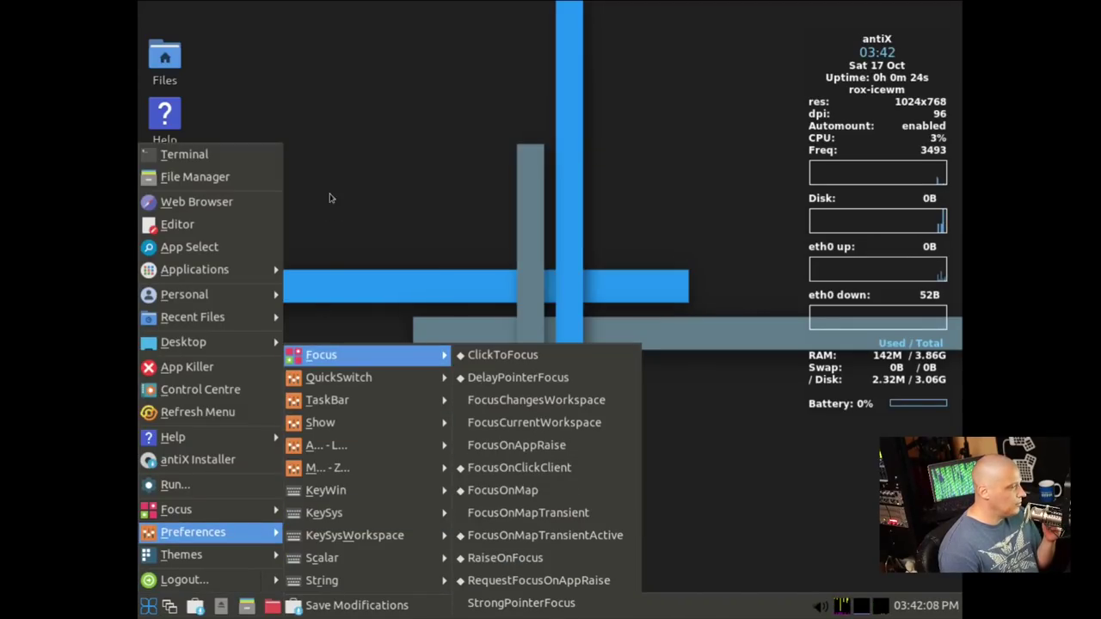
click(336, 163)
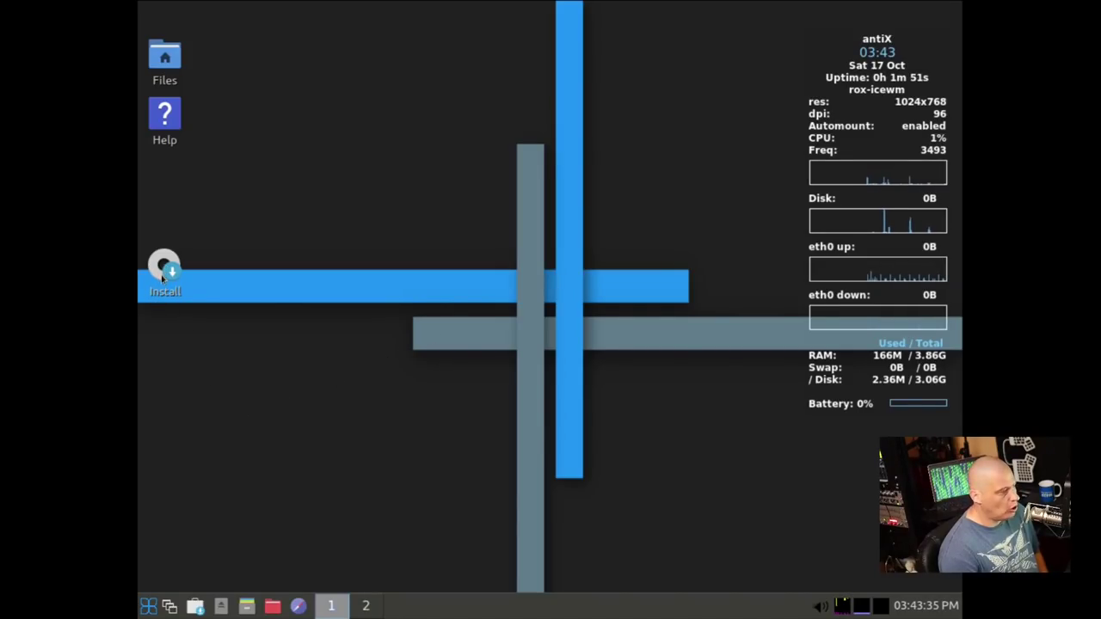
double_click(165, 269)
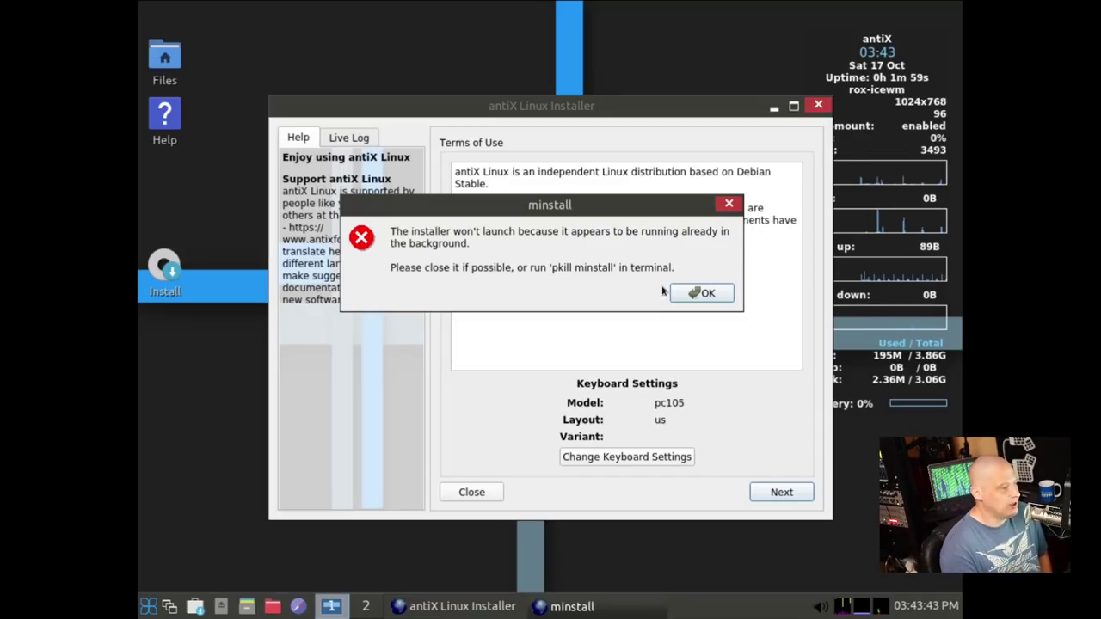
click(689, 298)
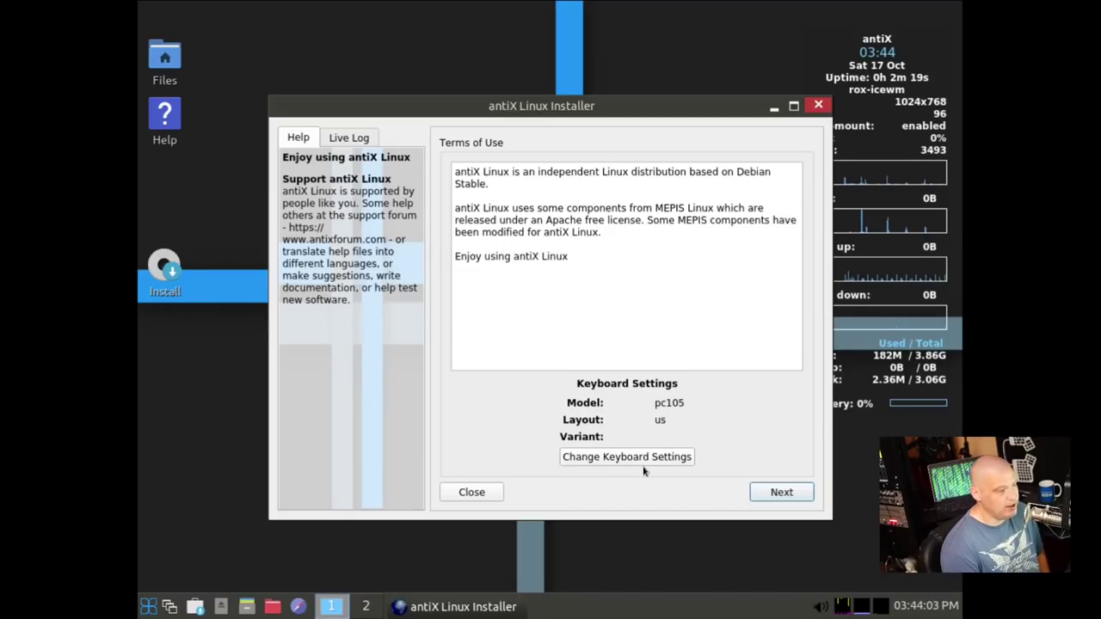
click(782, 499)
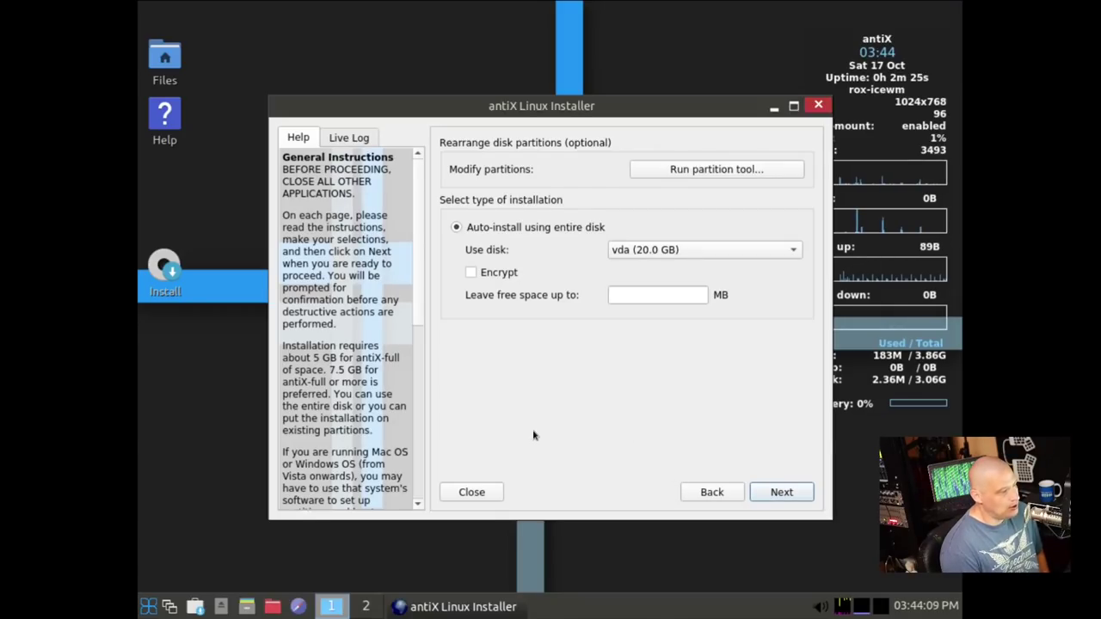
click(710, 171)
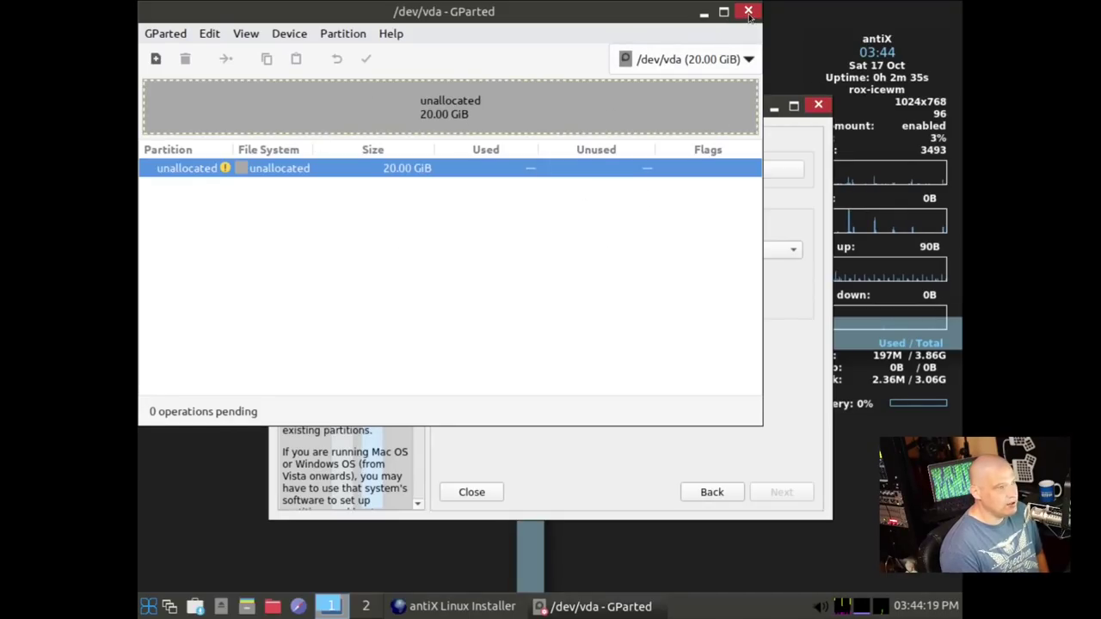
click(748, 11)
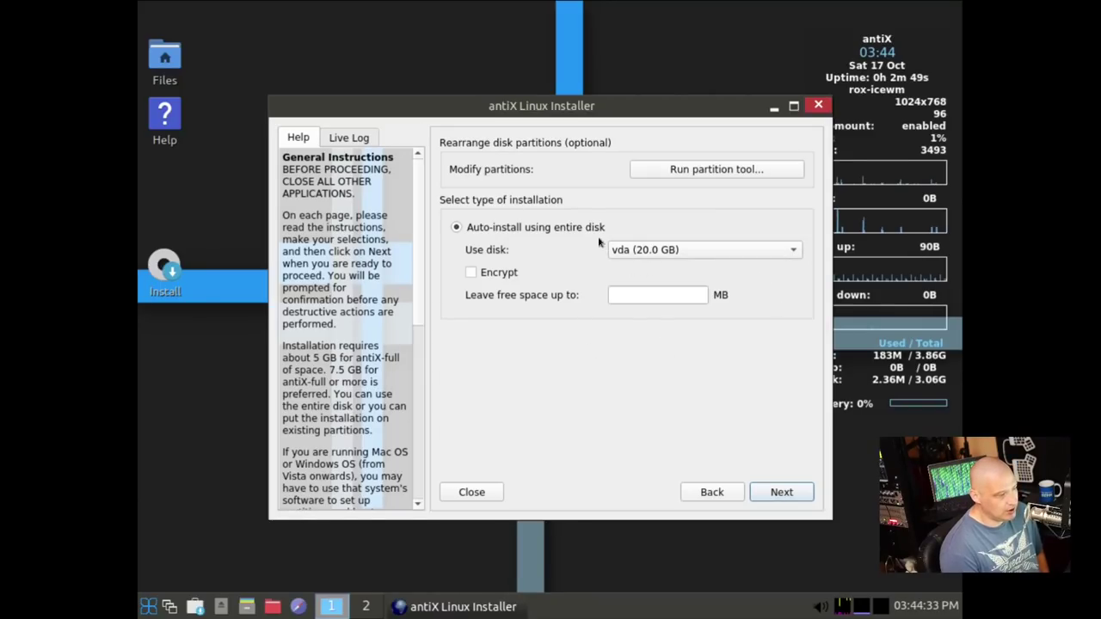
Choose to install on the whole vda disk and confirm formatting it
click(783, 491)
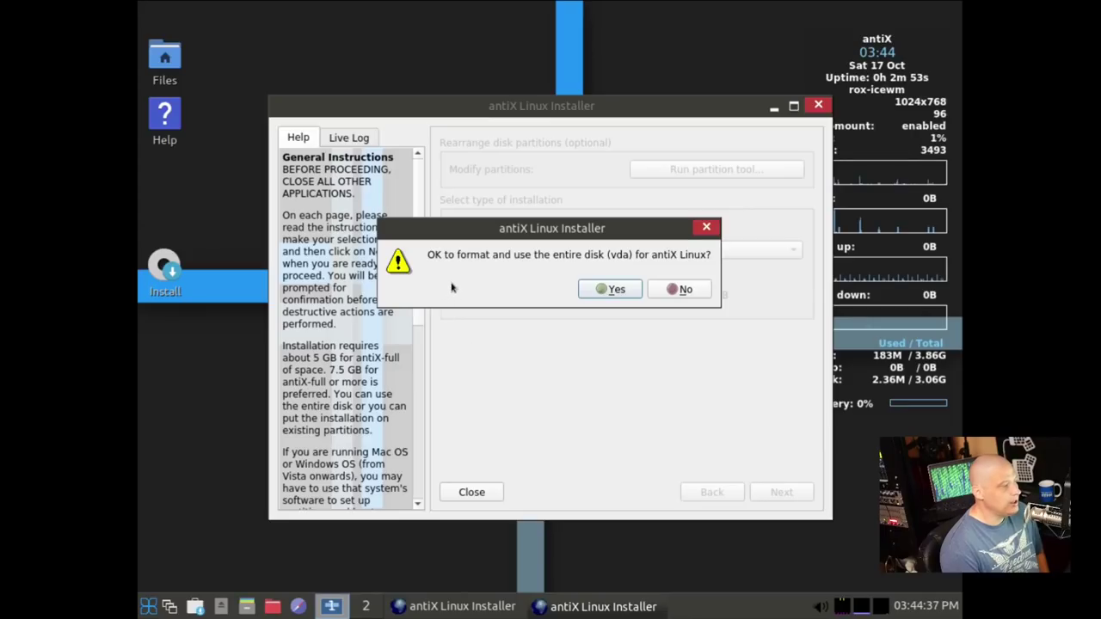
click(613, 289)
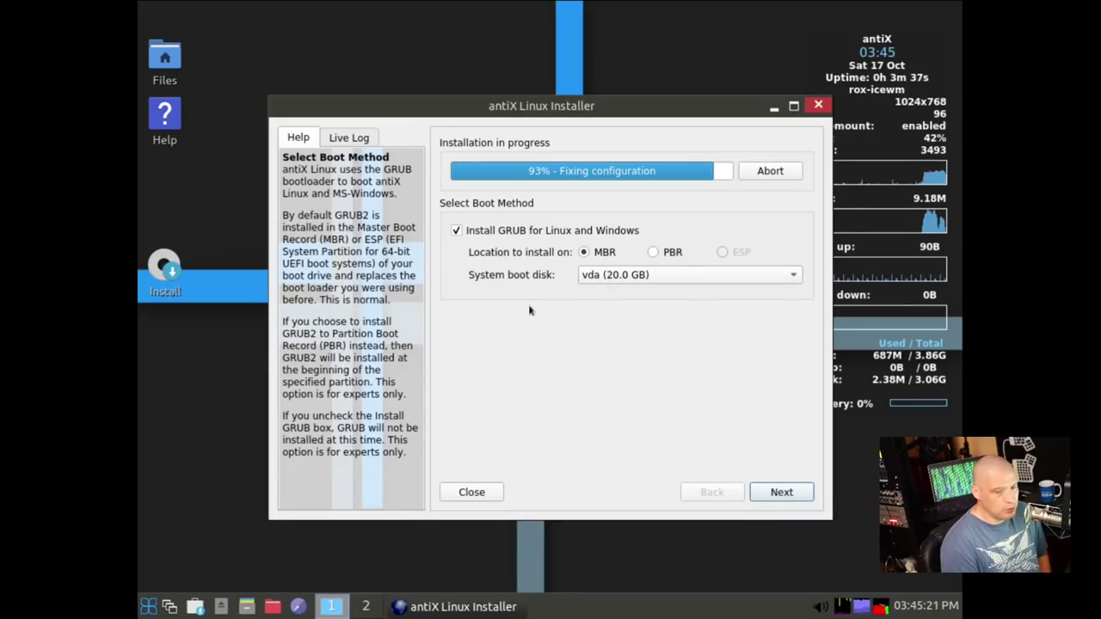
Accept the GRUB boot settings and the name antix1, and set the timezone to America/Chicago
click(781, 492)
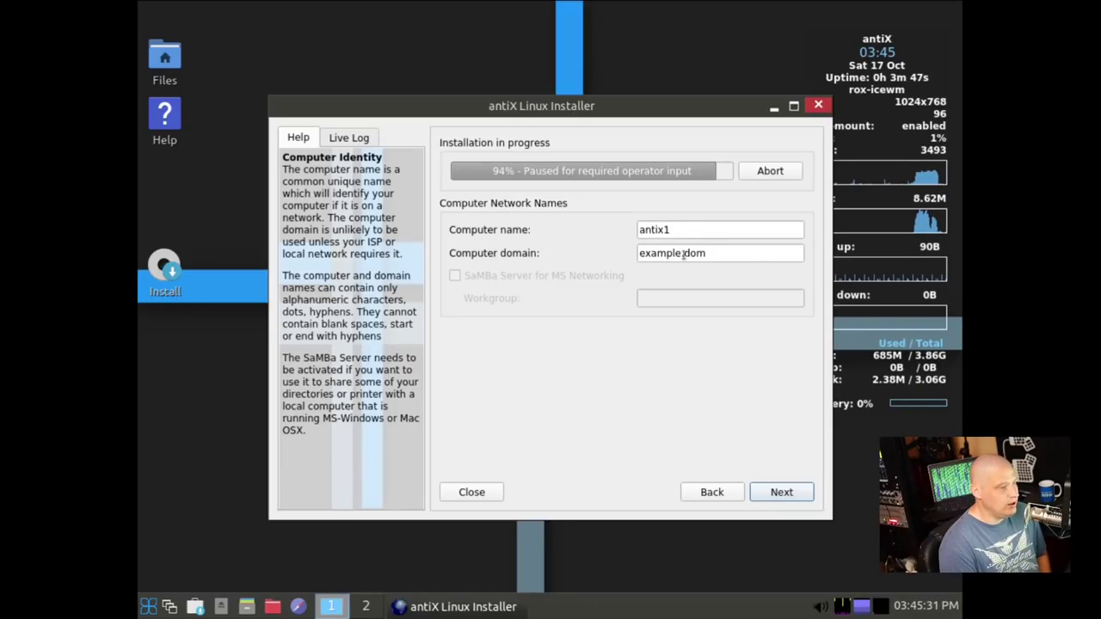
click(778, 492)
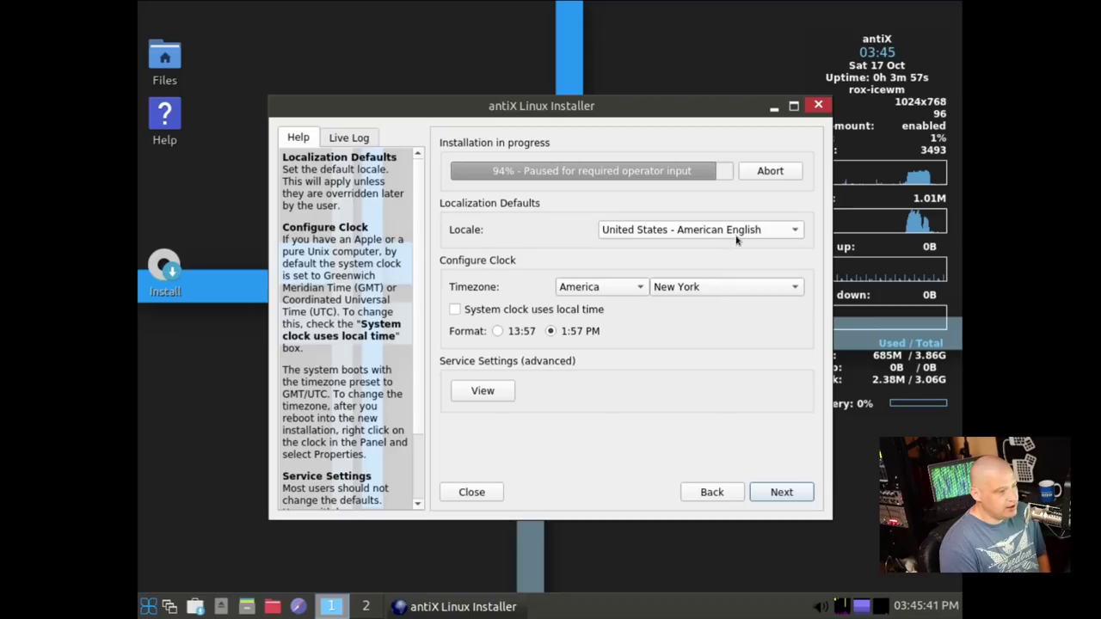
click(715, 287)
scroll(763, 426, up, 10)
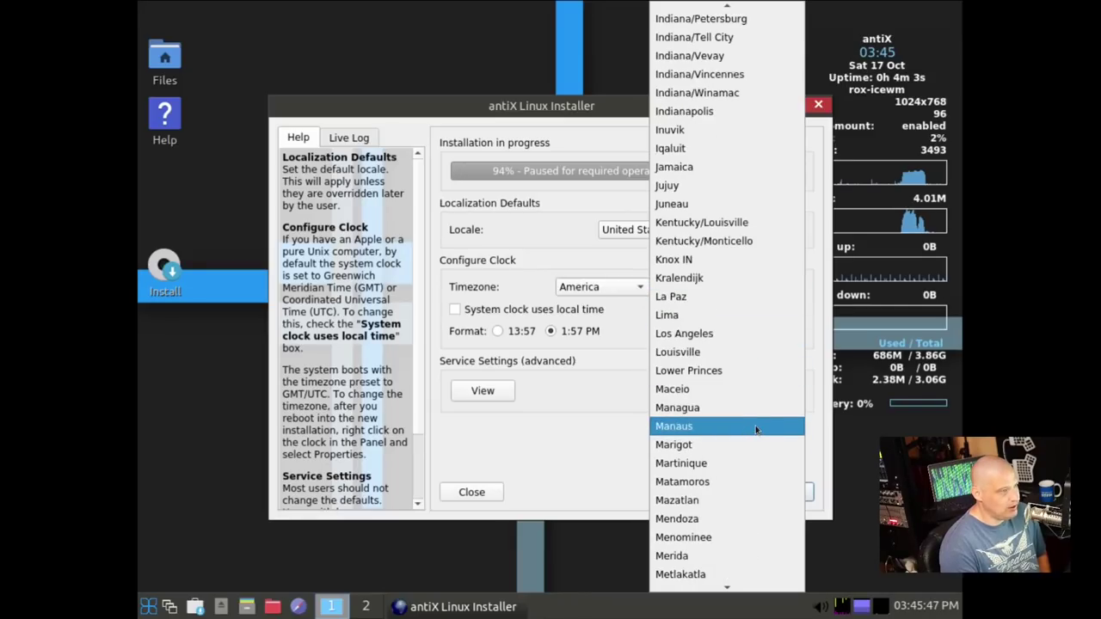
scroll(763, 422, up, 8)
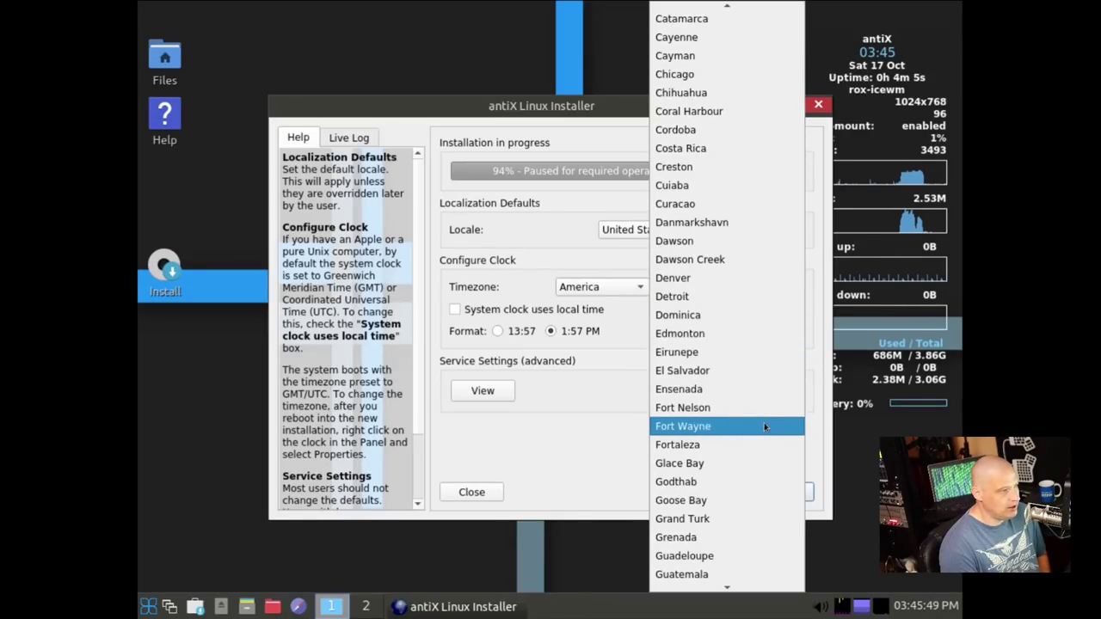
click(706, 95)
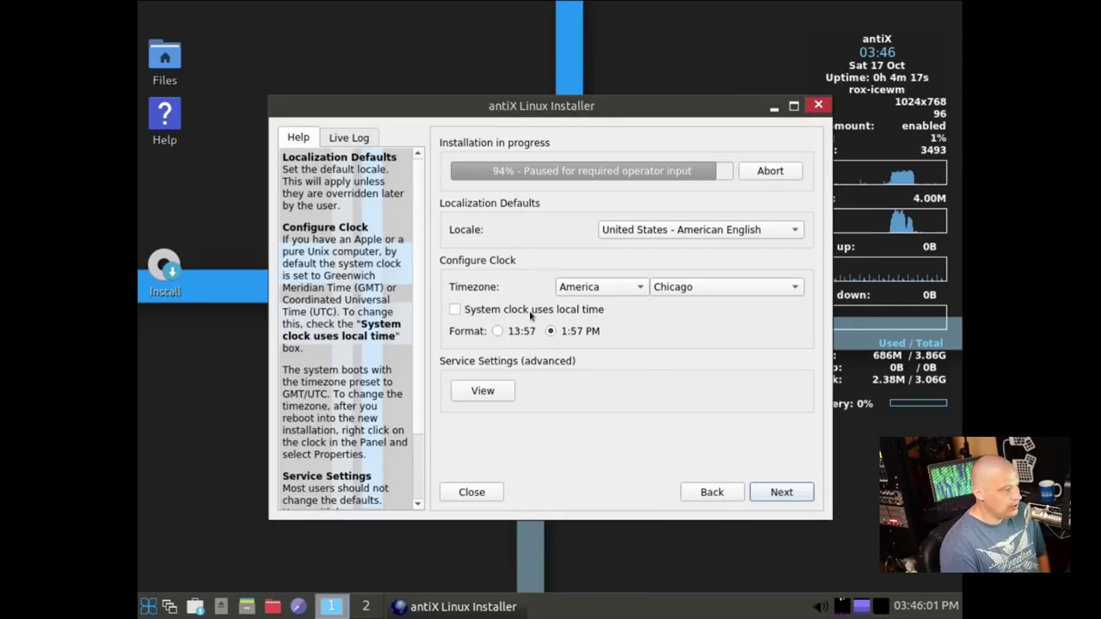
Keep the system clock off local time, choose the 24-hour 13:57 format, and continue
key(space)
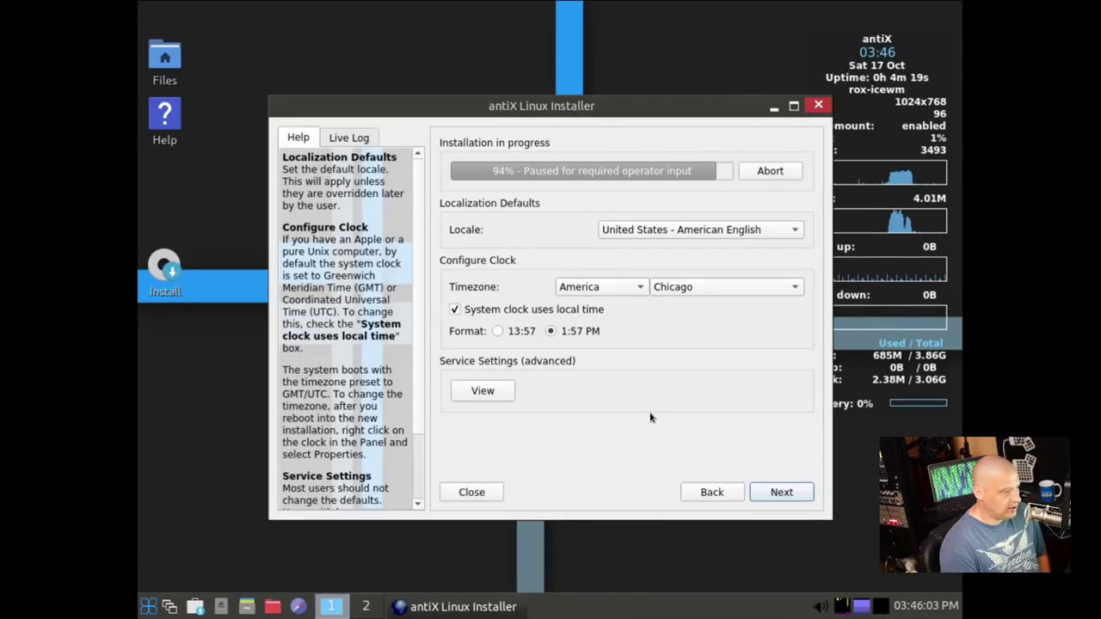
click(455, 310)
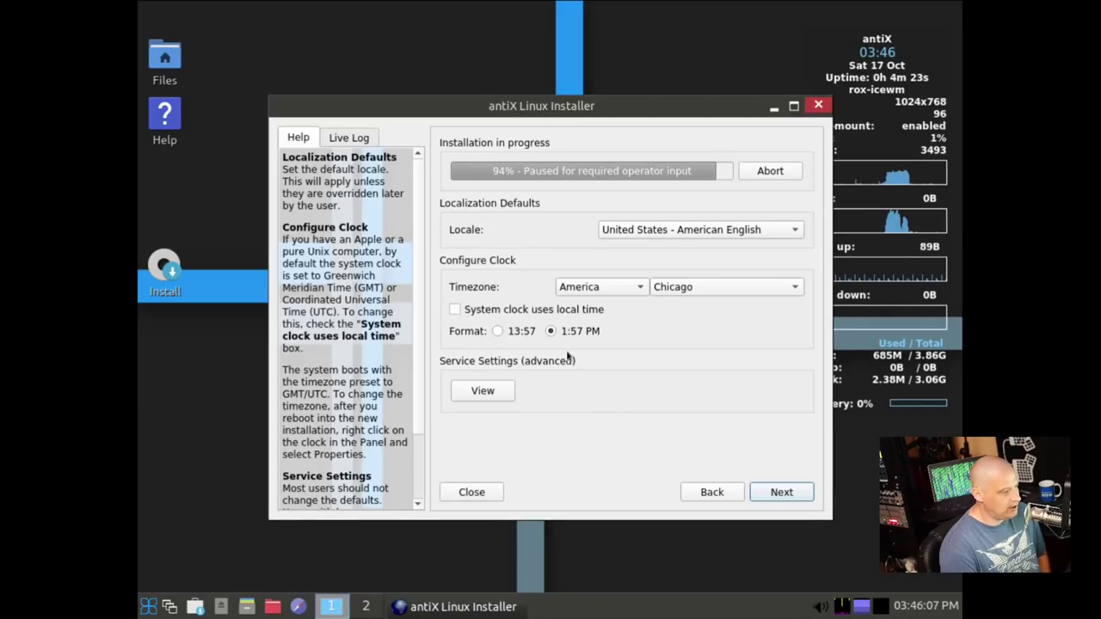
click(498, 331)
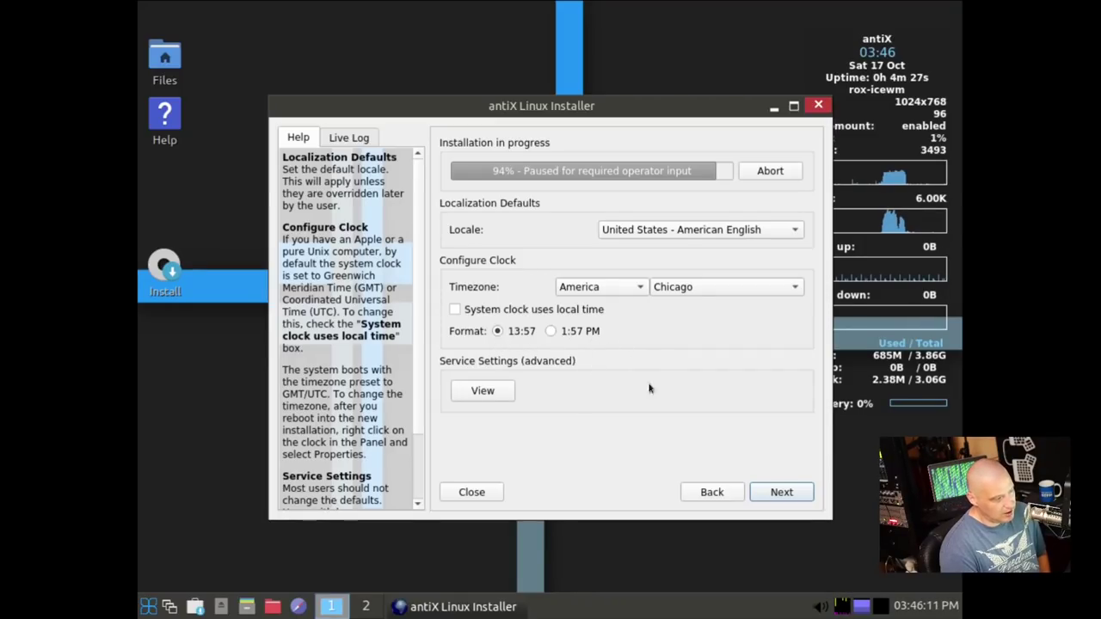
click(782, 495)
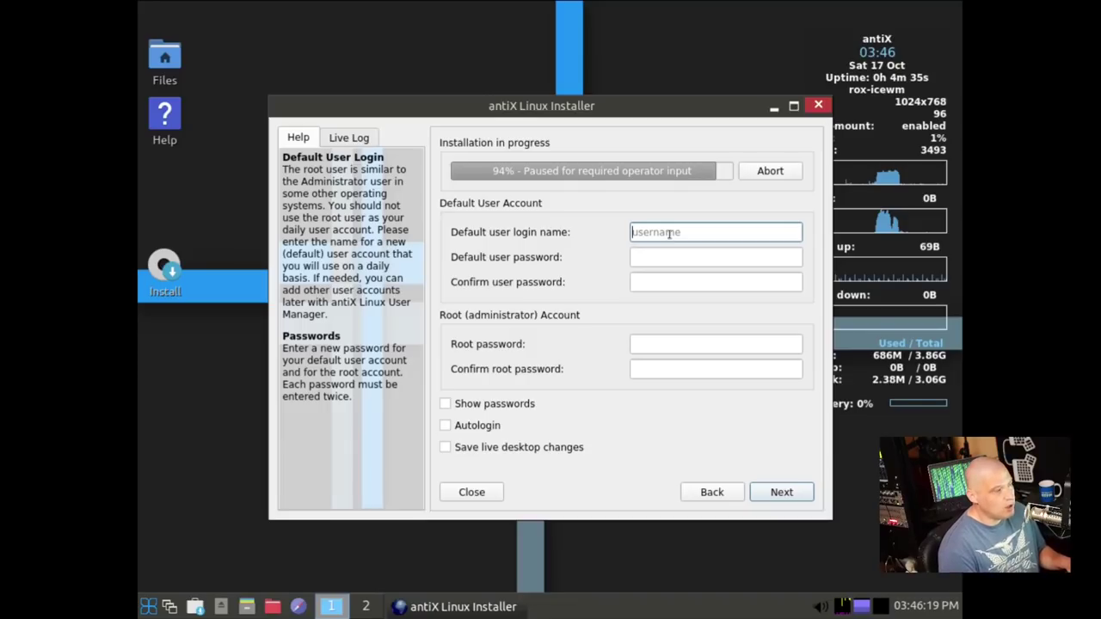
Enter the default login name, then type and confirm the user password
click(651, 256)
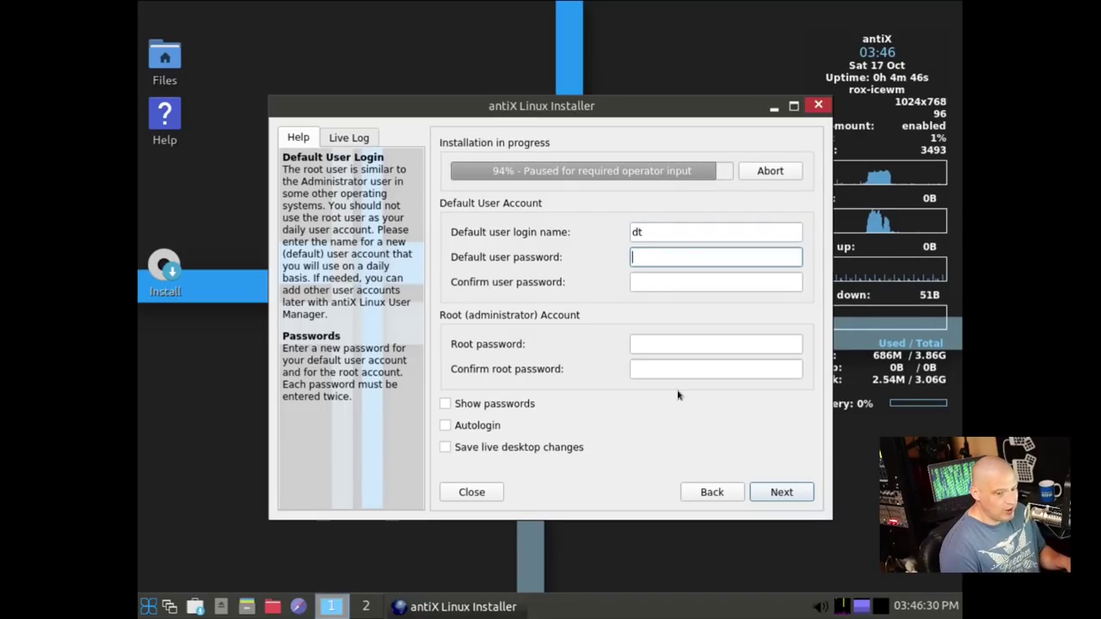
click(667, 280)
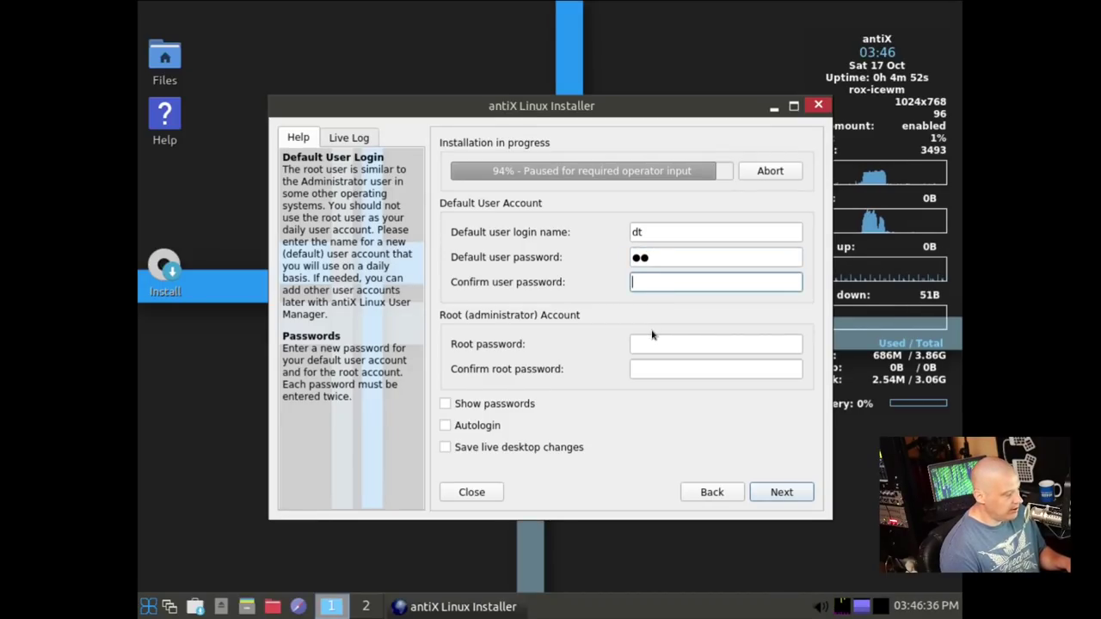
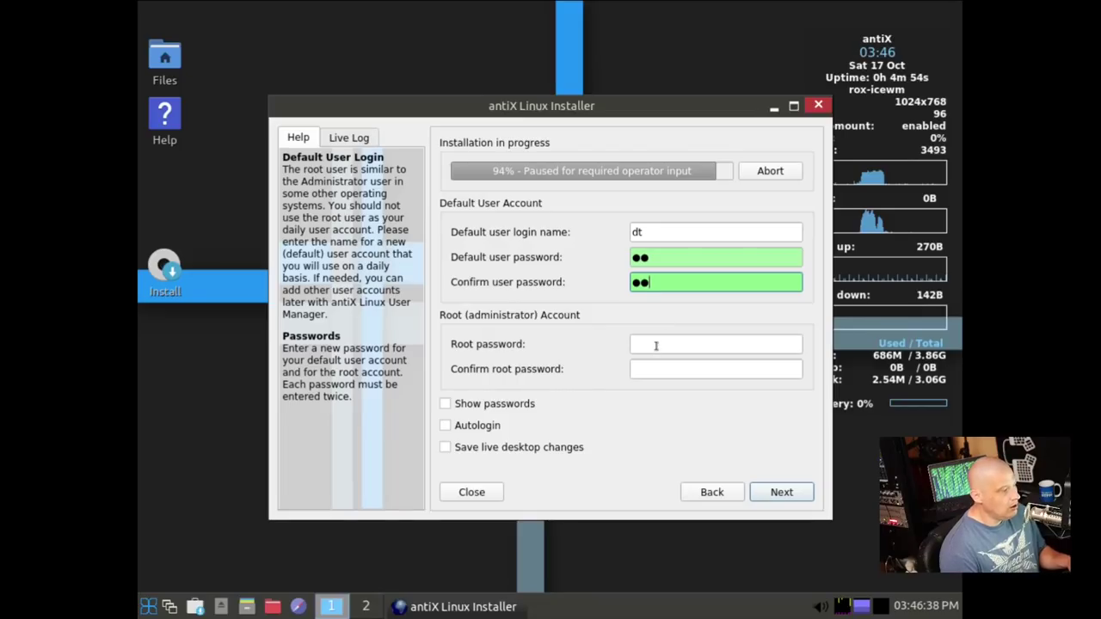
Type and confirm the root password
click(655, 344)
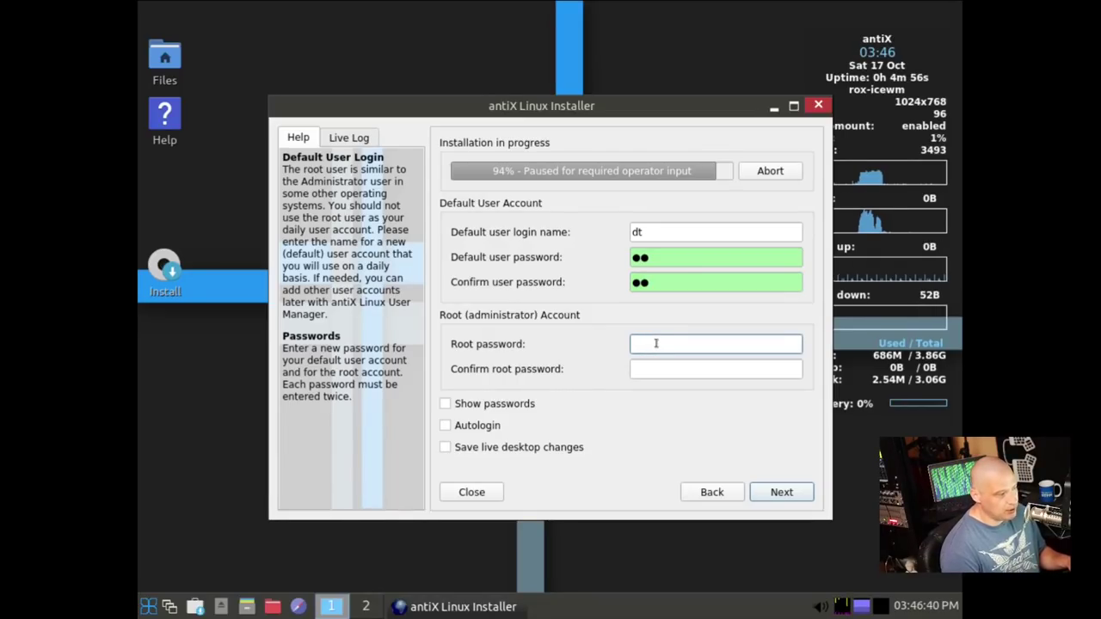
click(641, 368)
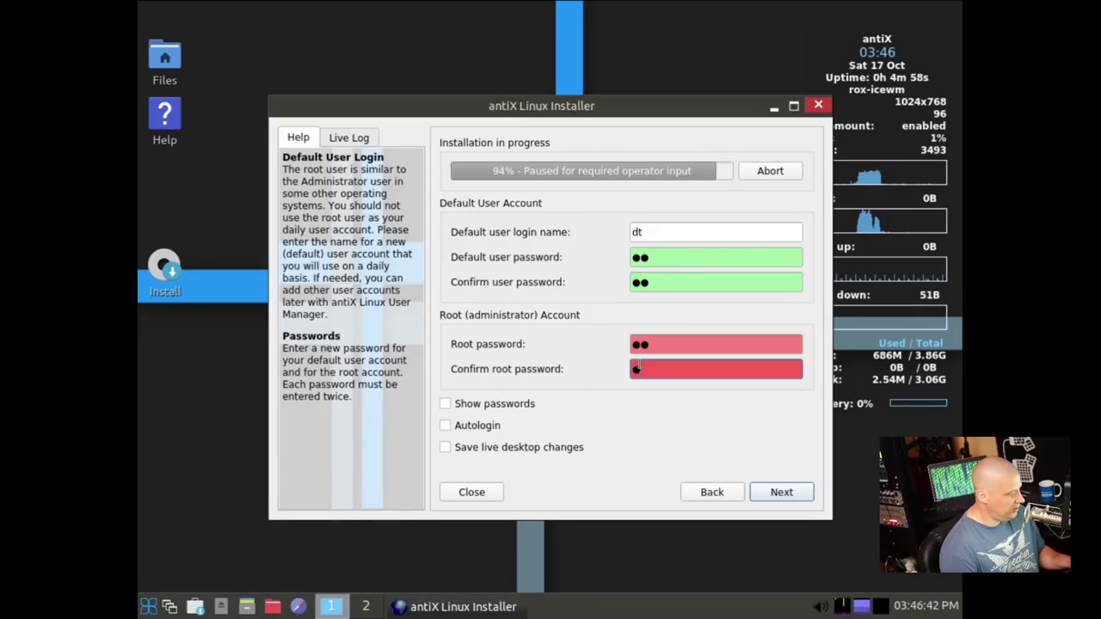
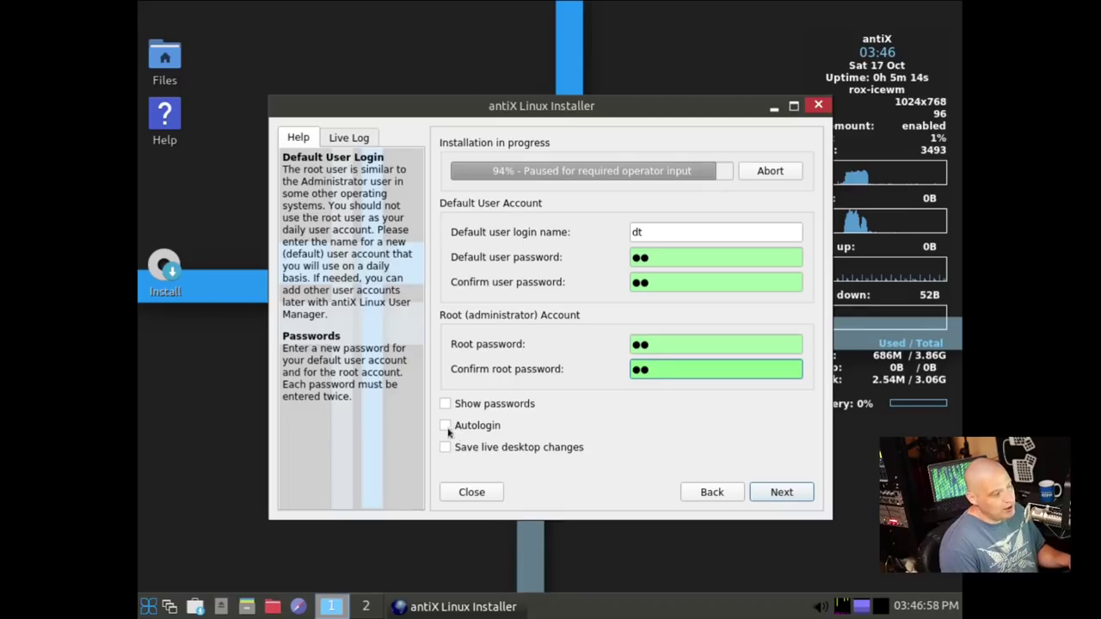
Resume and finish the installation, rebooting into the new desktop, then close the application menu
click(770, 493)
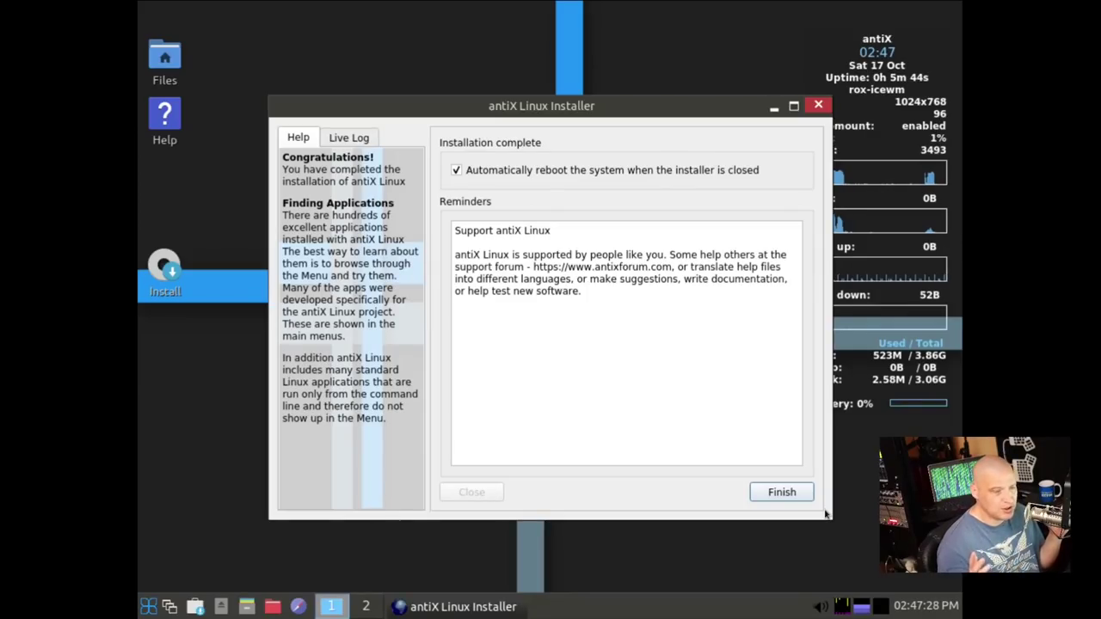
click(775, 491)
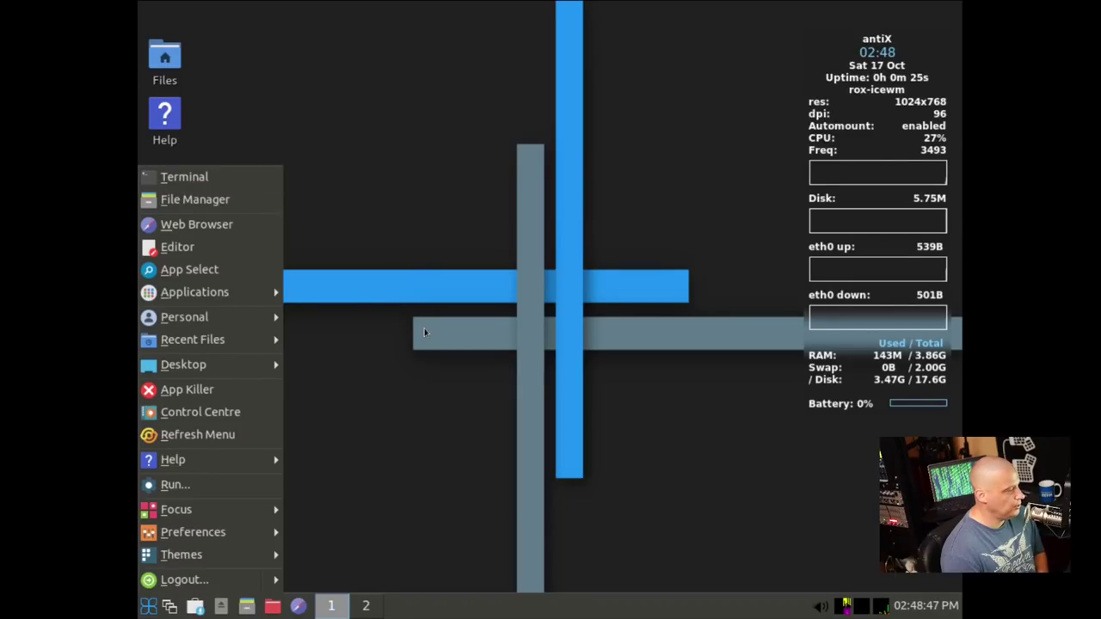
click(388, 426)
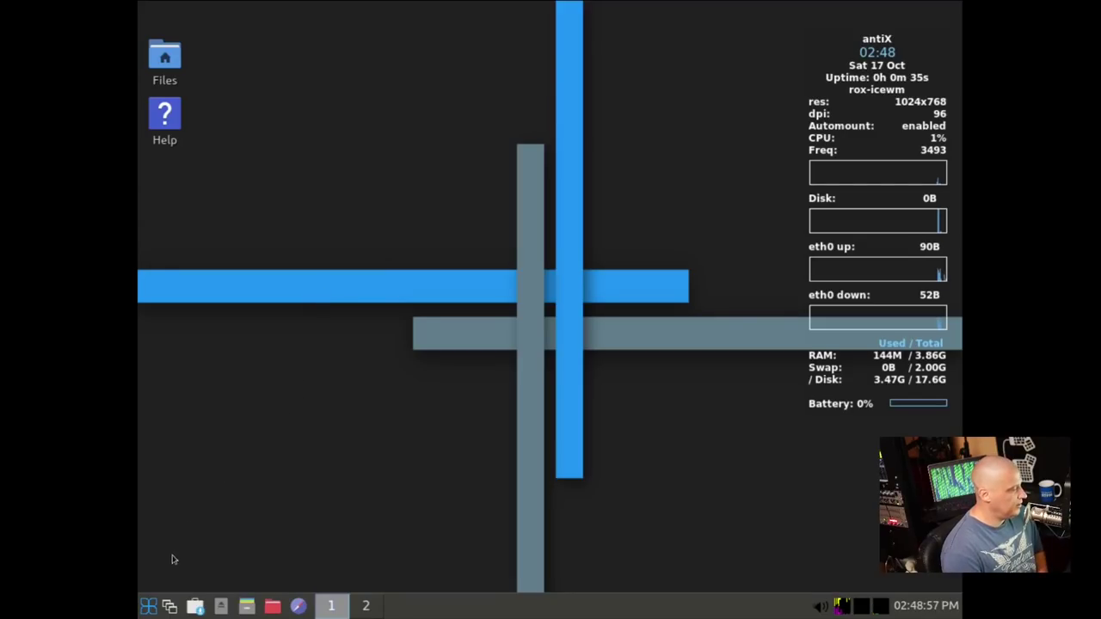
Open a terminal and run xrandr to list the available screen modes
click(148, 606)
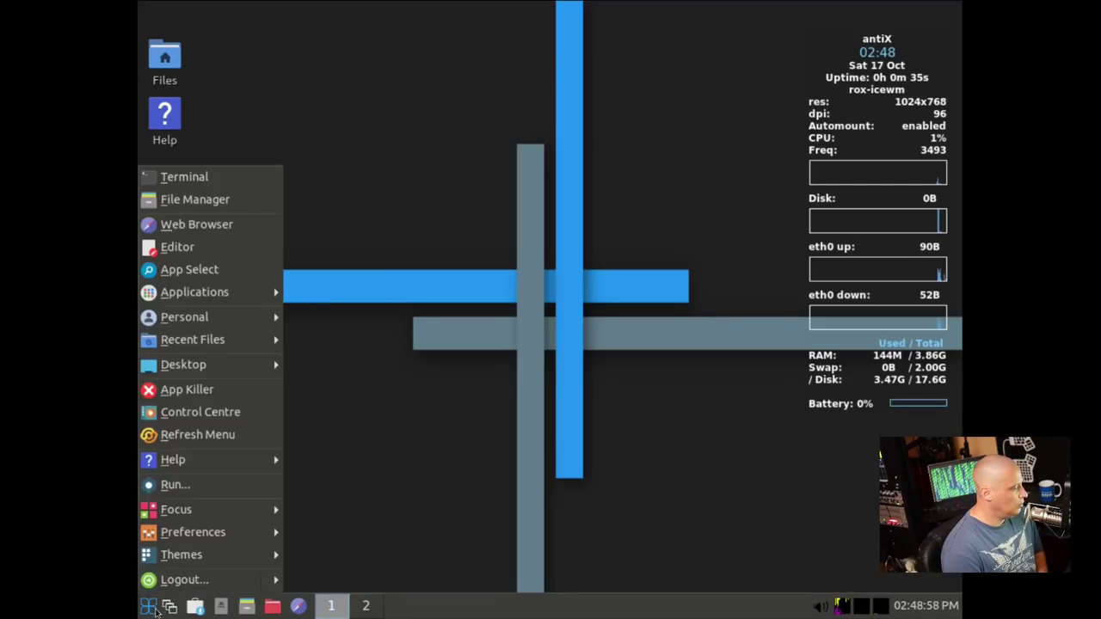
click(202, 180)
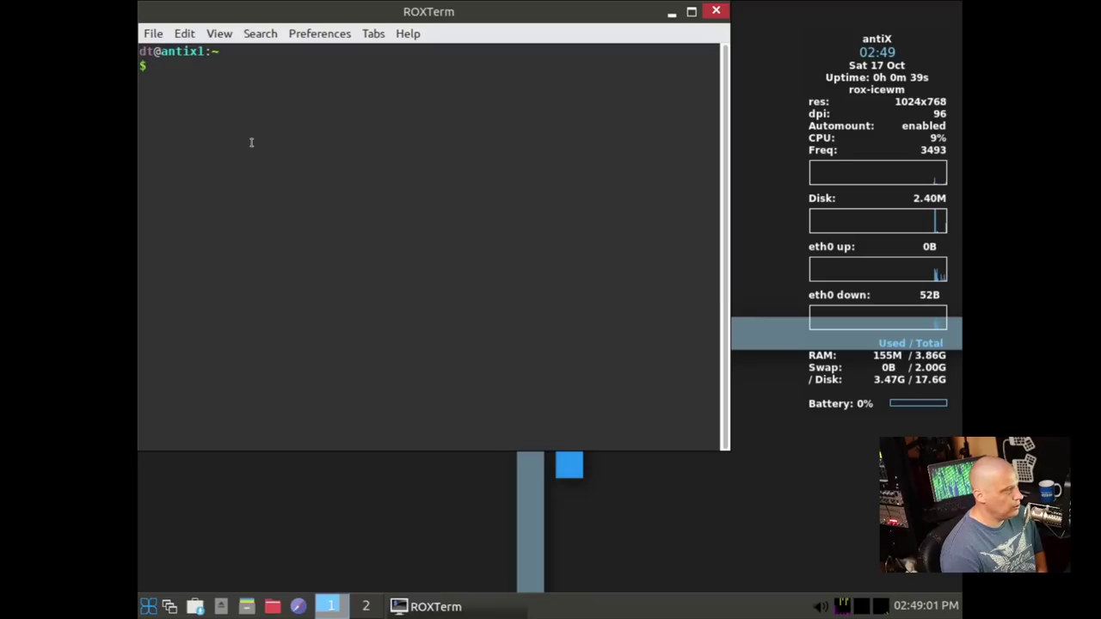
text(xrandr)
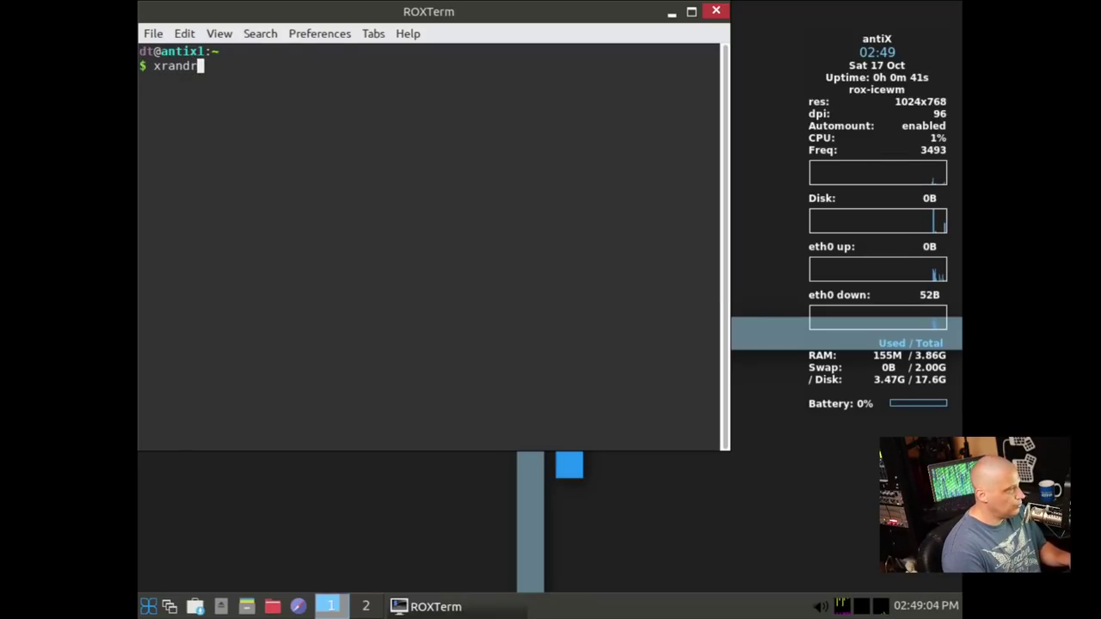
key(Return)
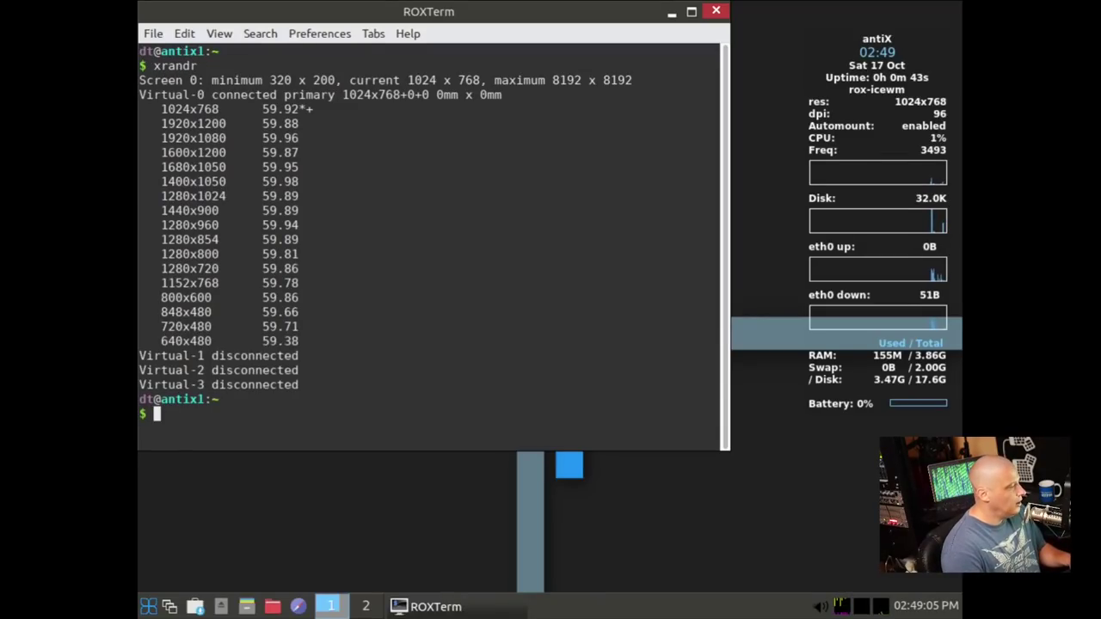
Run xrandr -s 1920x1080 to switch the display resolution, then close the terminal
text(xrandr -s)
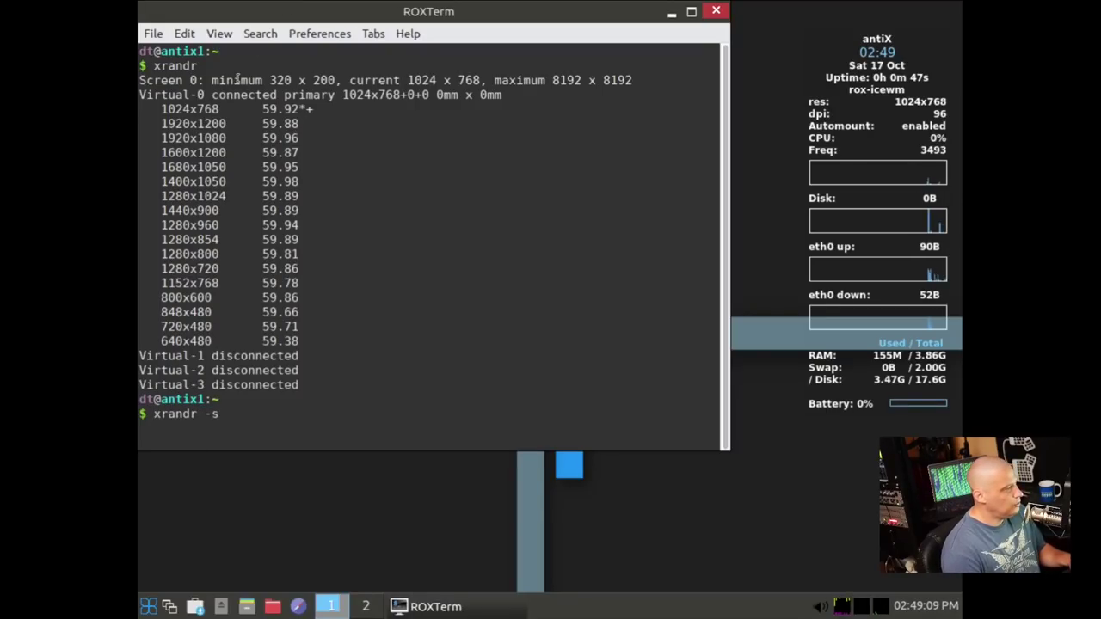
drag(161, 138, 222, 138)
middle_click(223, 138)
click(418, 322)
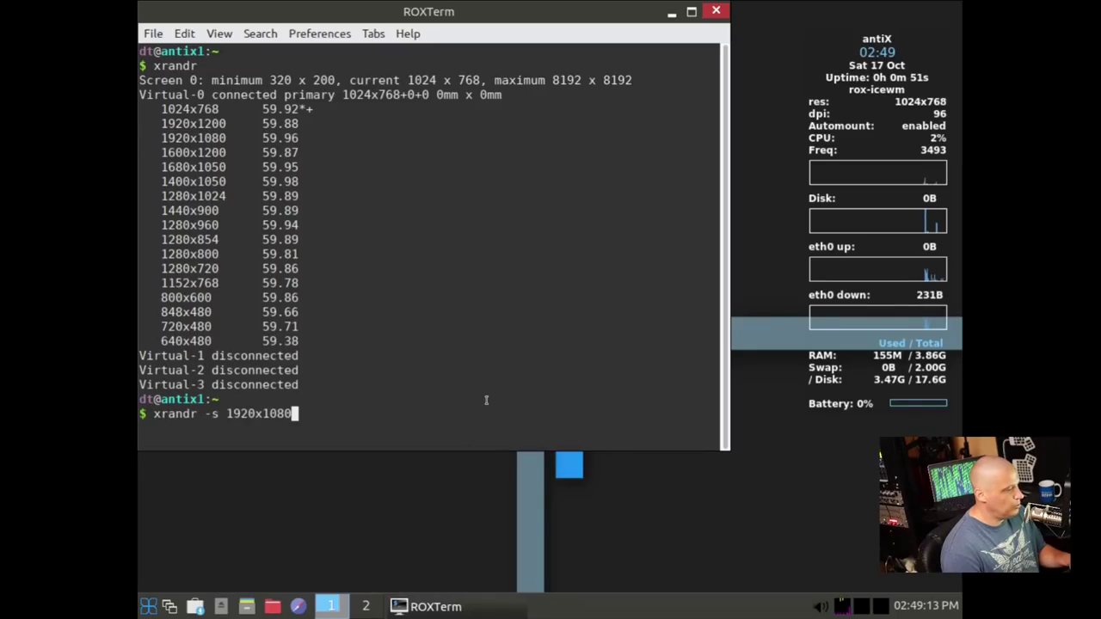
key(Return)
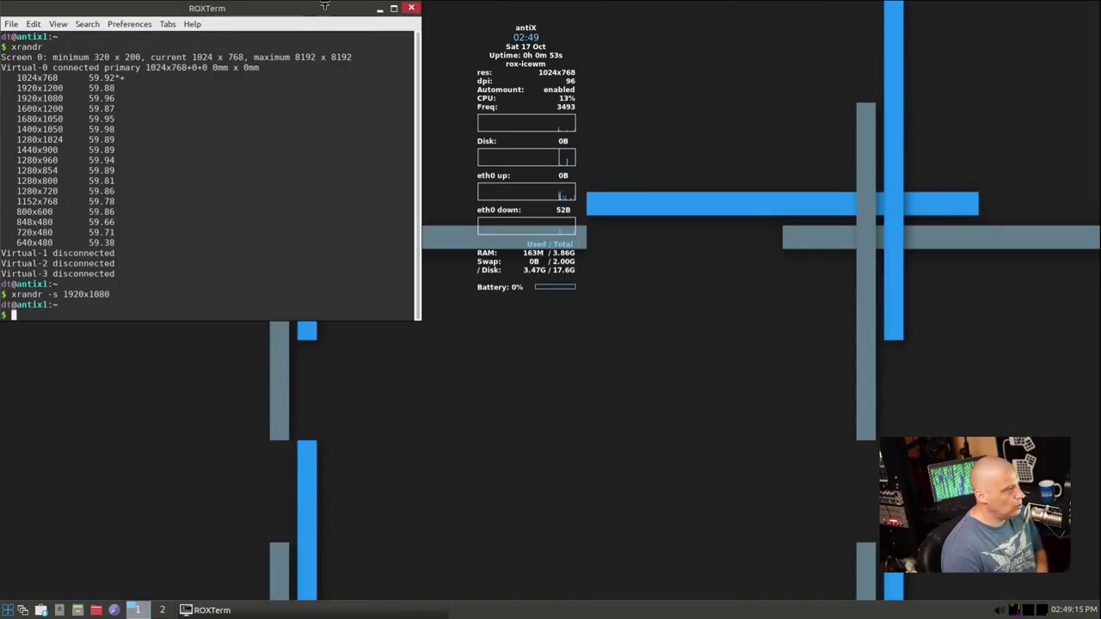
drag(321, 7, 676, 232)
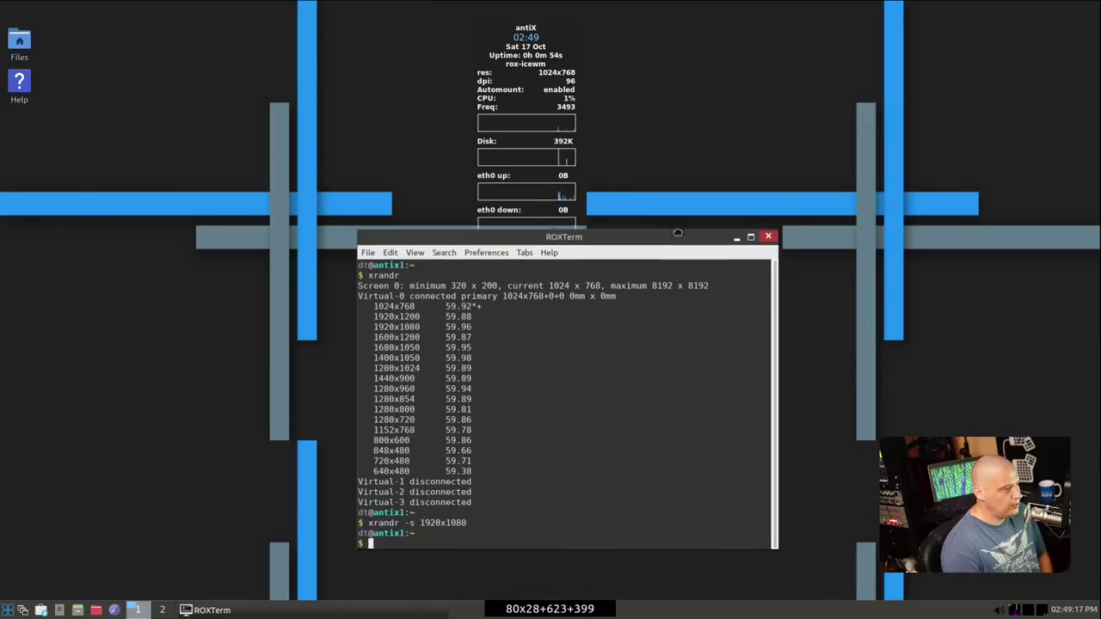
click(768, 235)
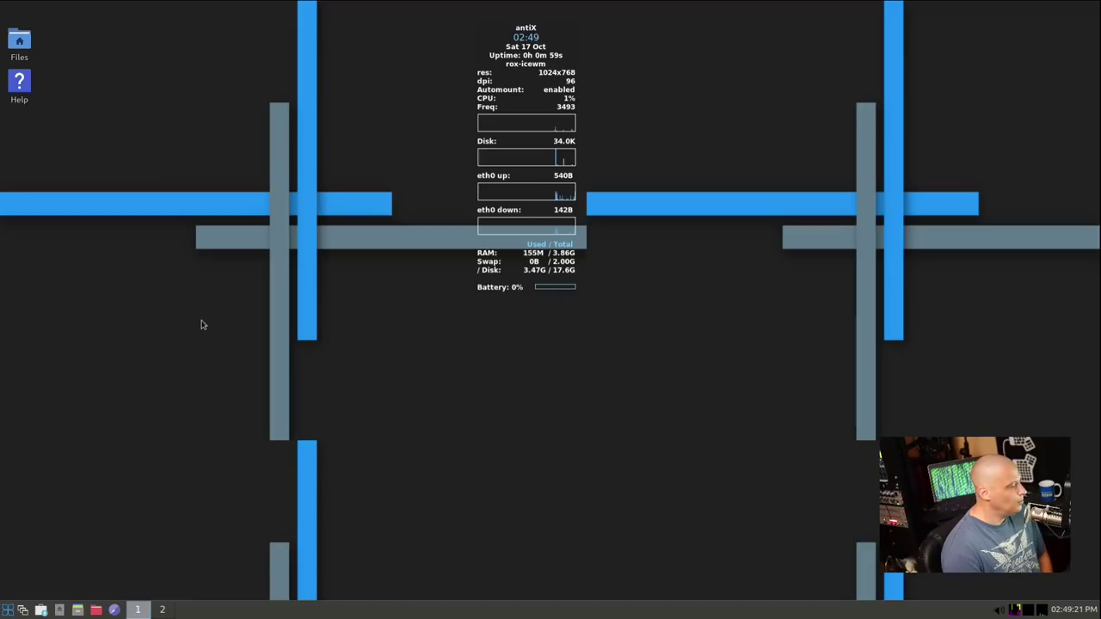
Open a terminal and run killall conky to remove the system-stats panel
click(10, 611)
click(56, 308)
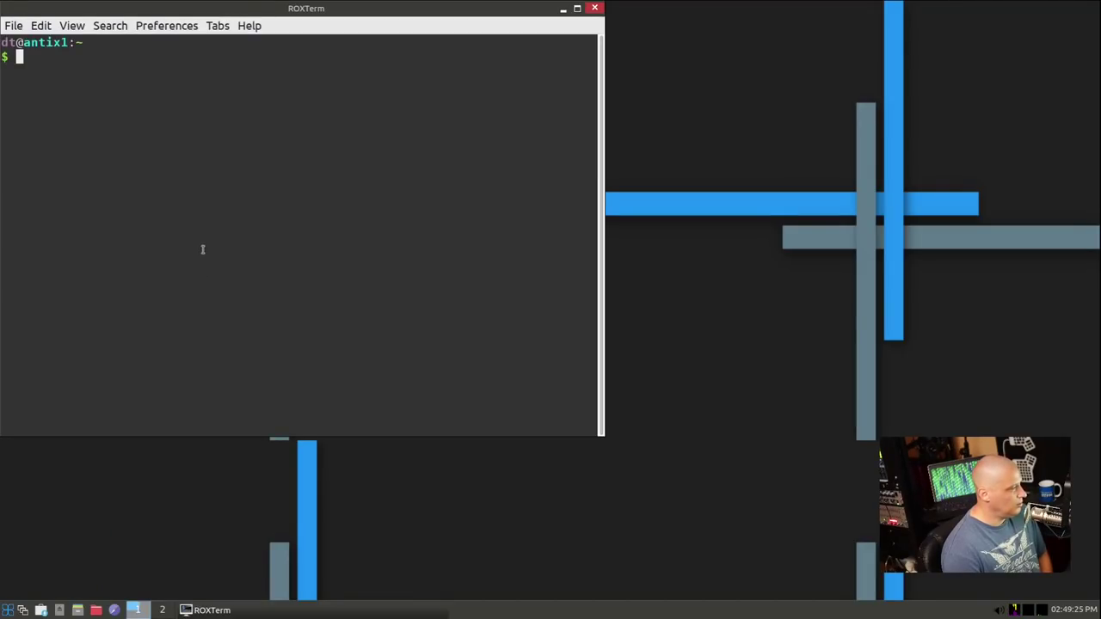
text(killall conky)
key(Return)
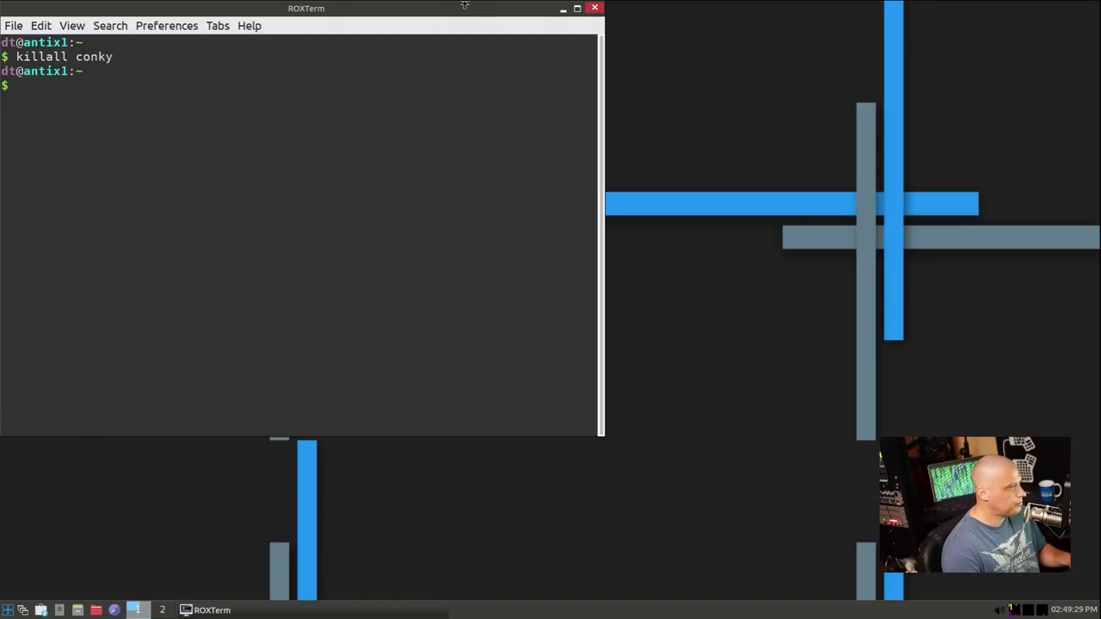
drag(464, 8, 671, 113)
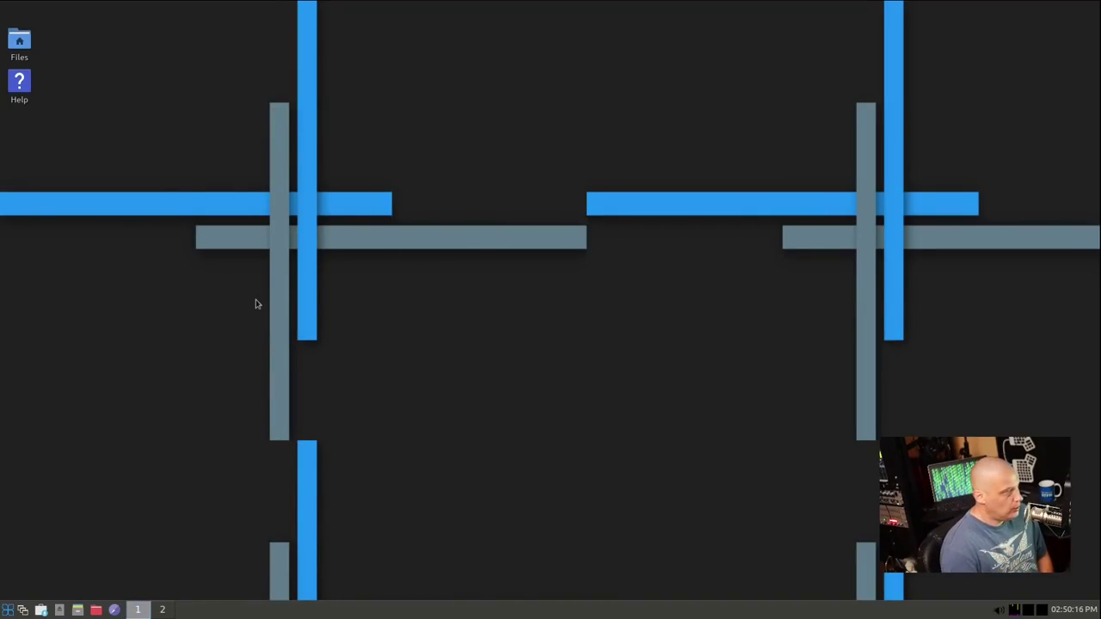
click(9, 611)
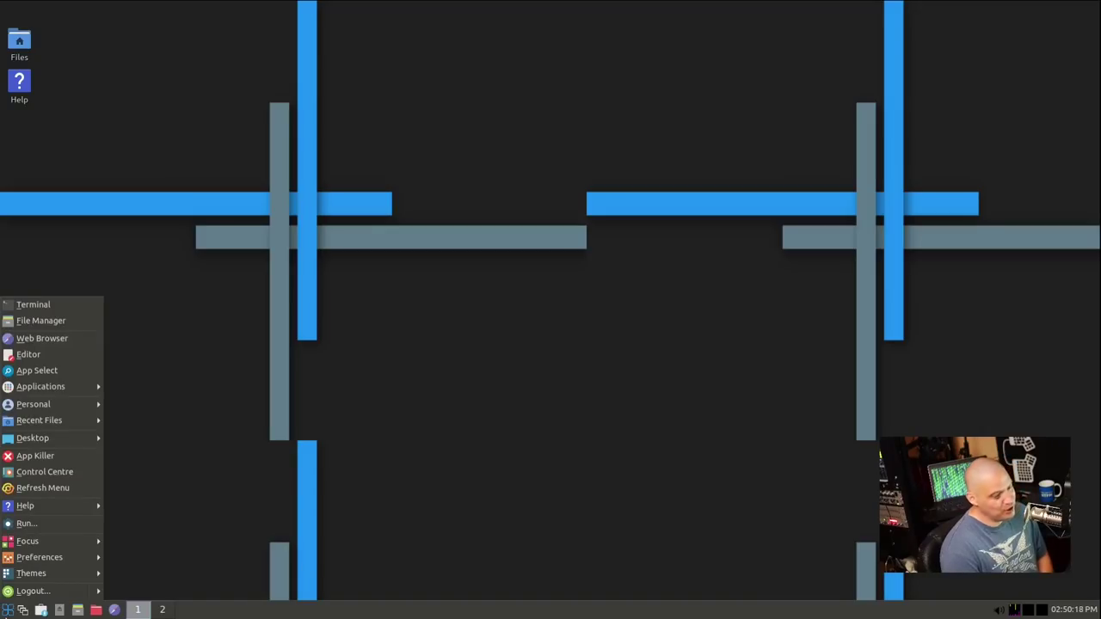
mouse_move(41, 392)
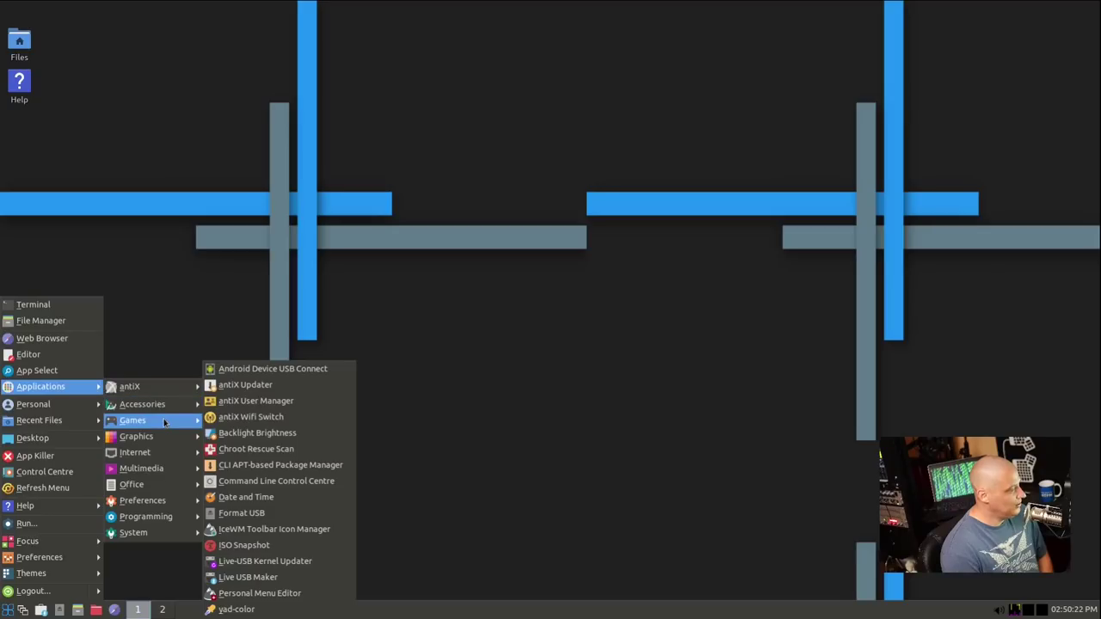
mouse_move(164, 421)
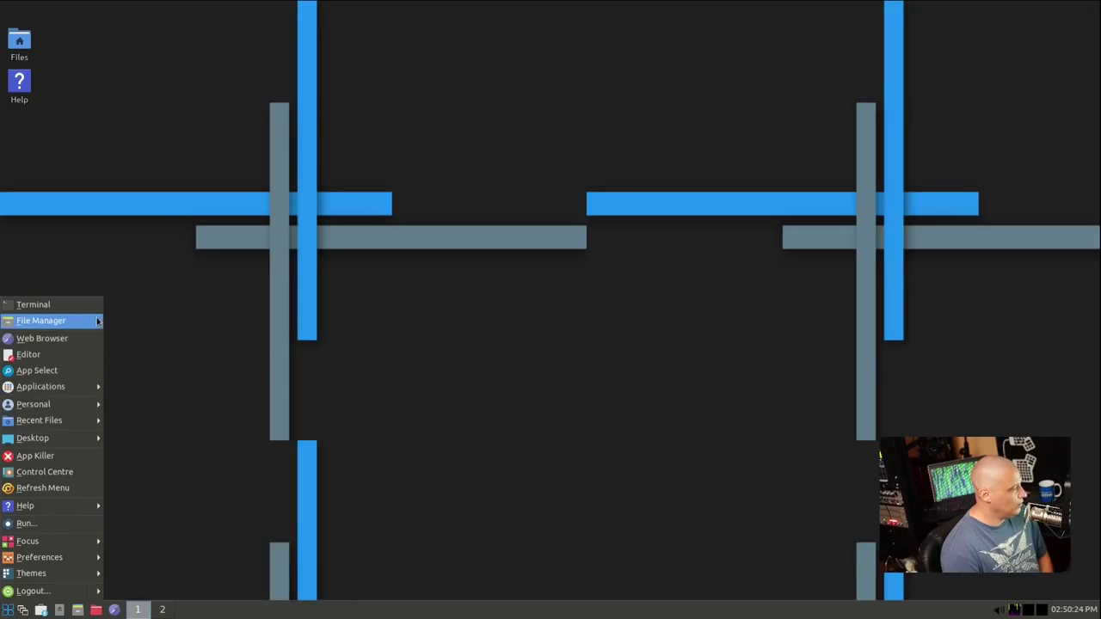
click(40, 320)
drag(133, 8, 285, 138)
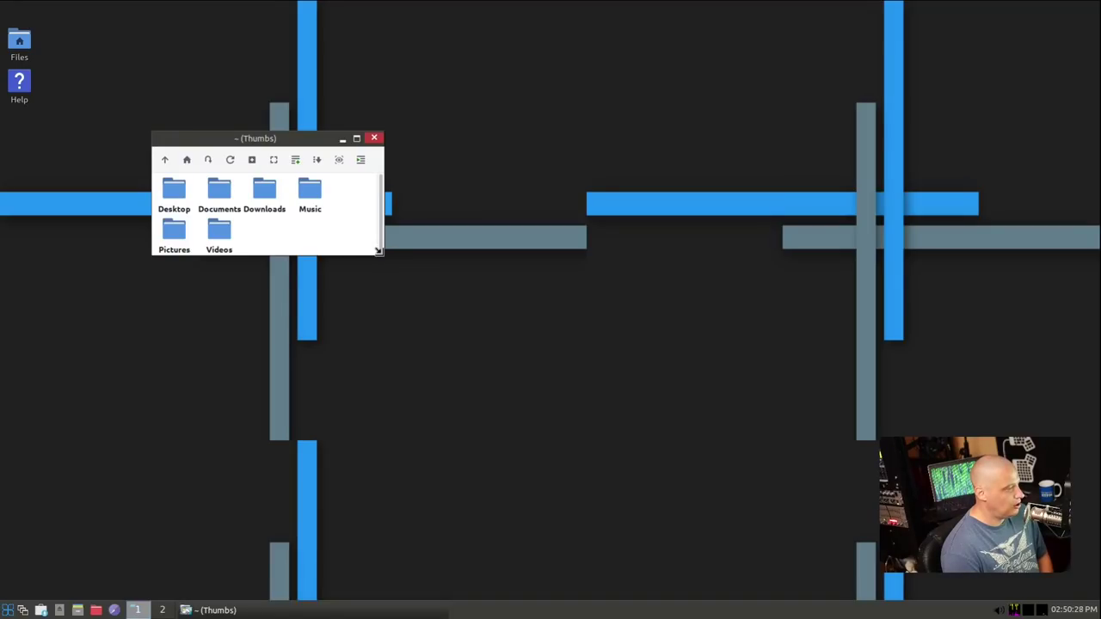
drag(381, 259, 529, 388)
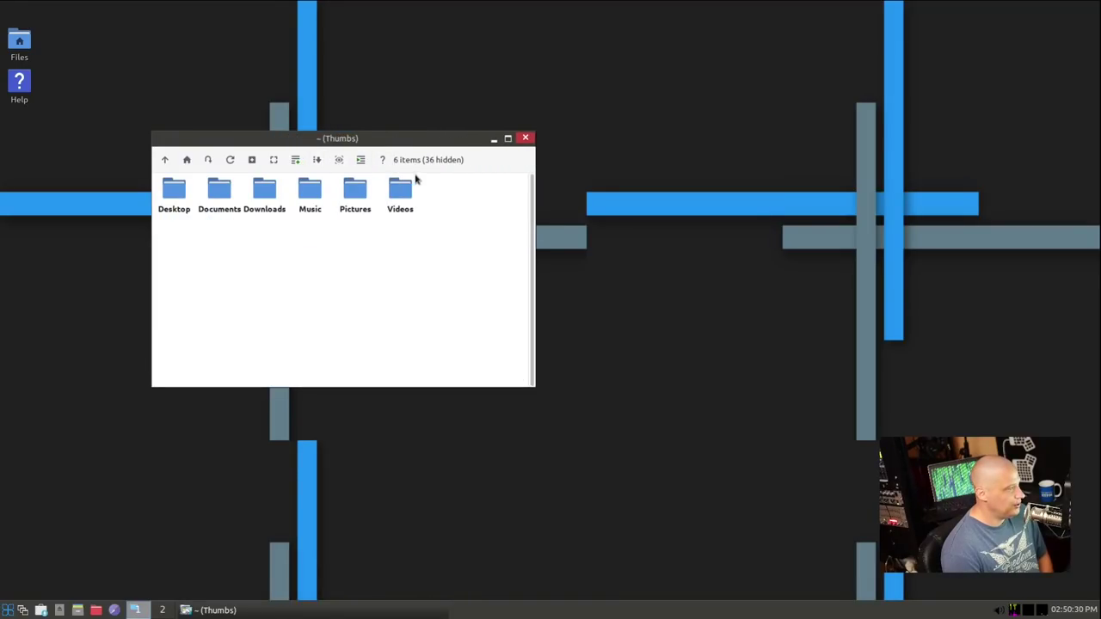
click(380, 160)
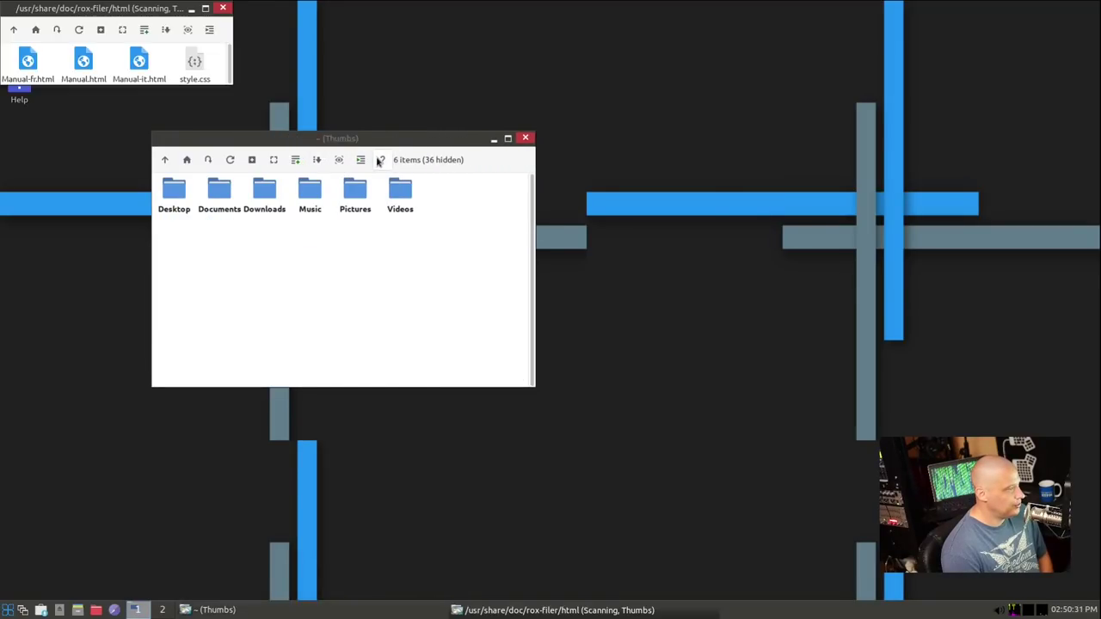
click(222, 7)
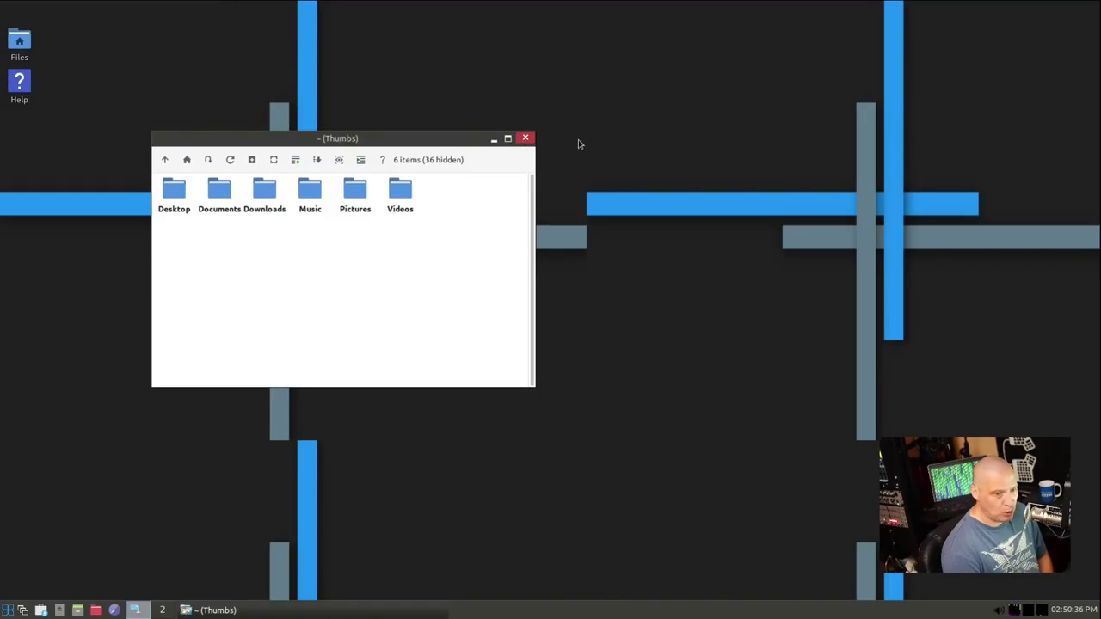
click(525, 139)
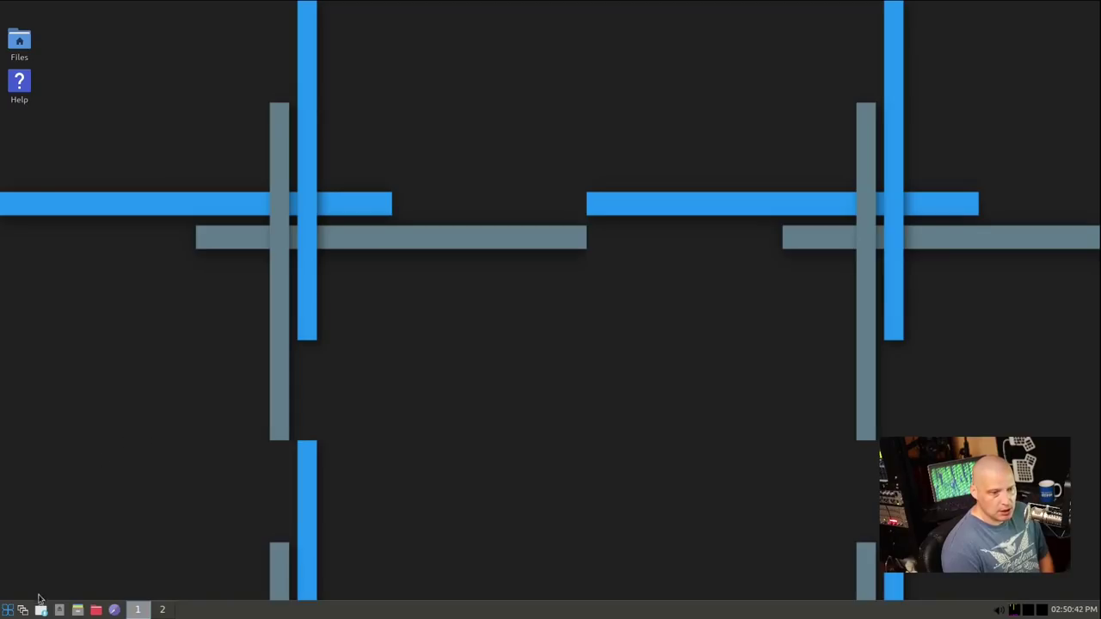
click(8, 609)
mouse_move(82, 437)
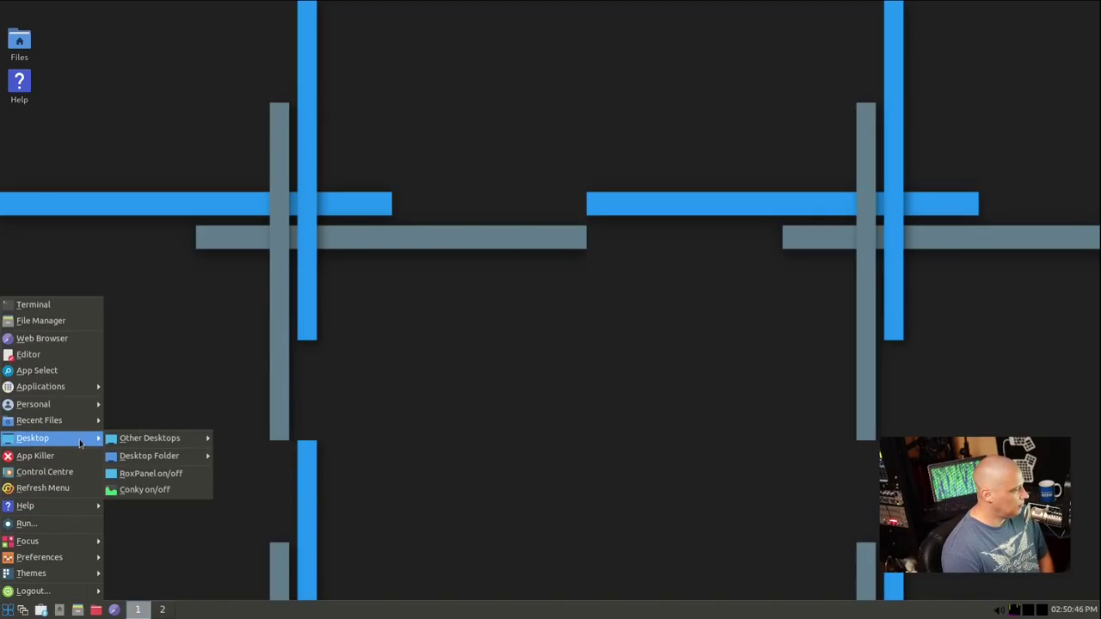
mouse_move(142, 443)
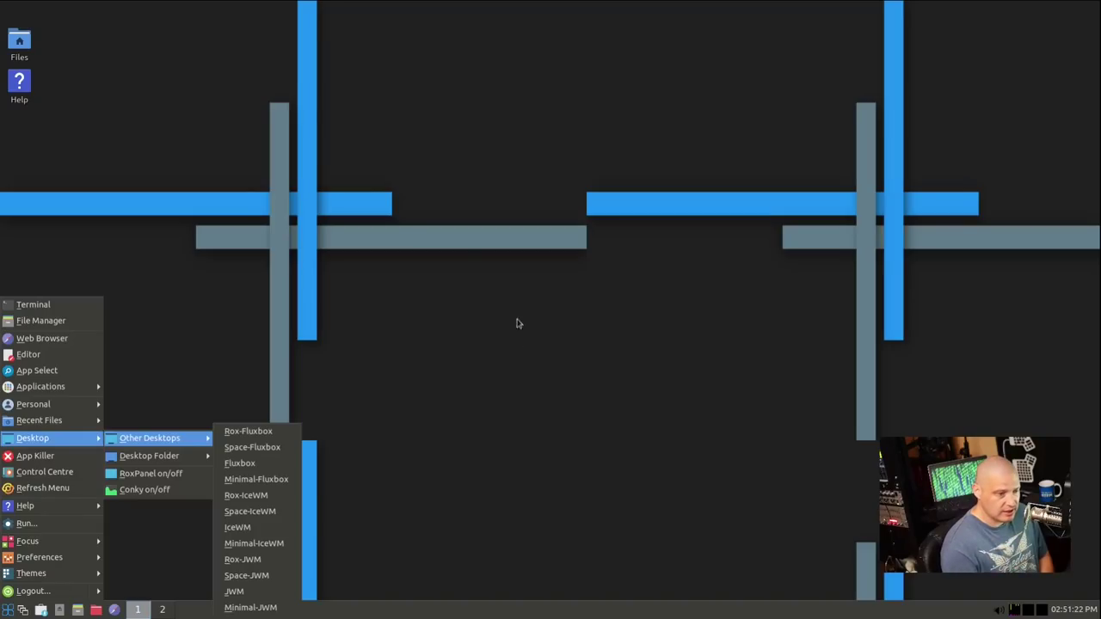
key(Escape)
key(Escape)
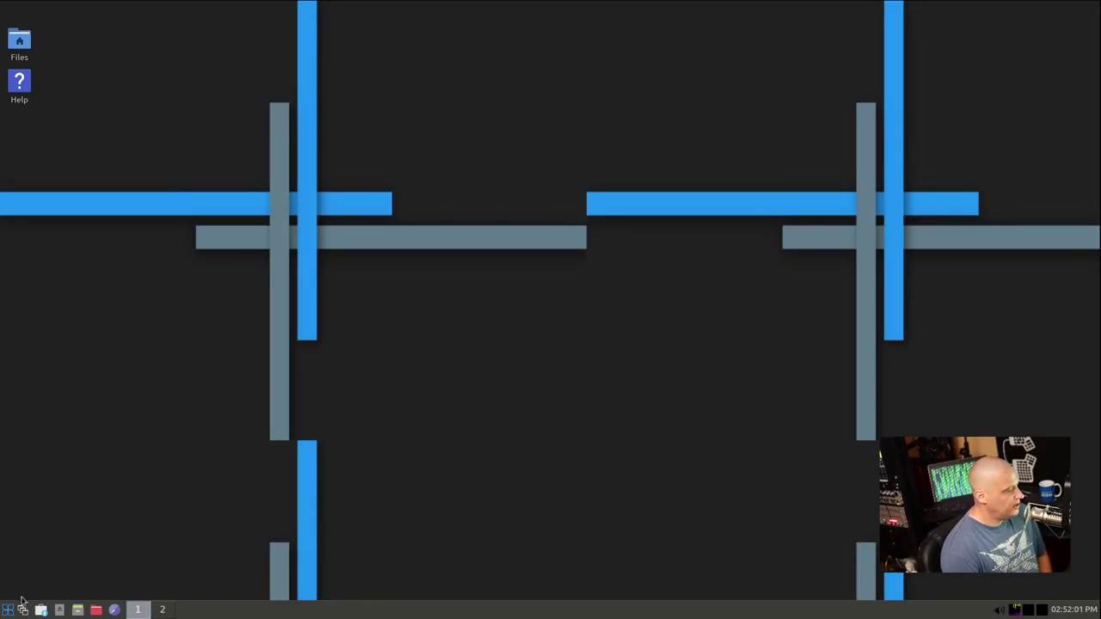
Open the start menu and show the Applications > antiX system-tools submenu
click(10, 610)
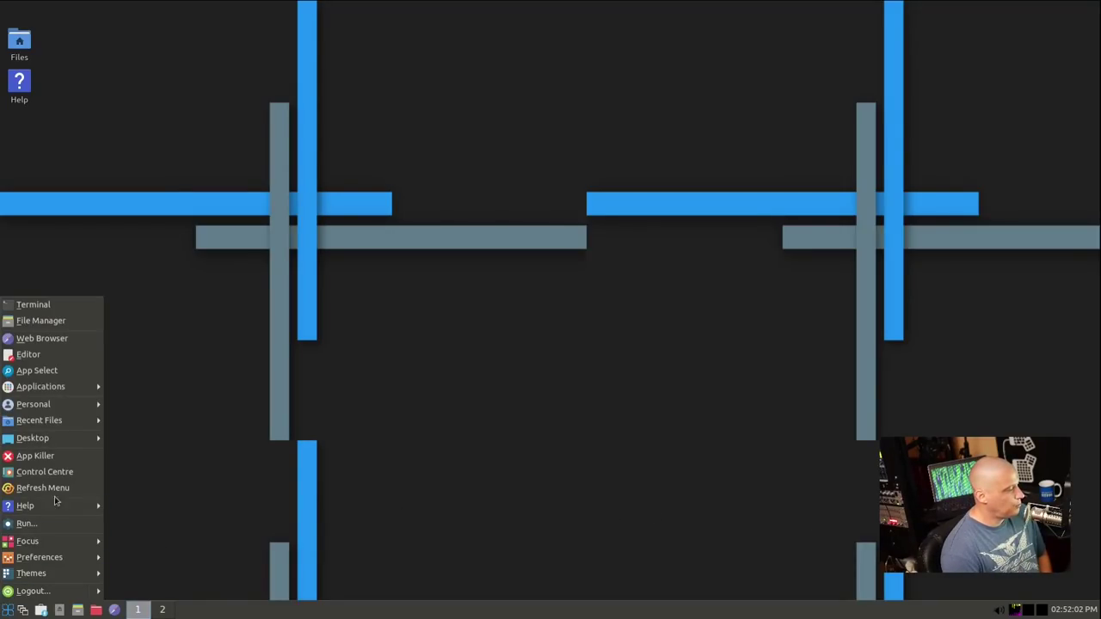
mouse_move(51, 402)
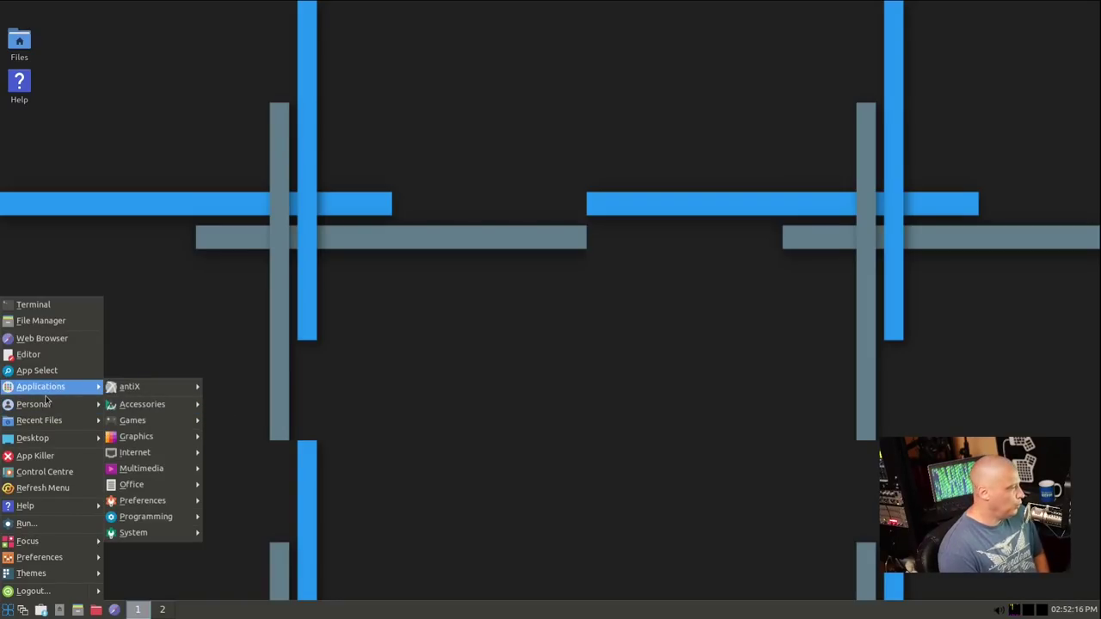
mouse_move(151, 381)
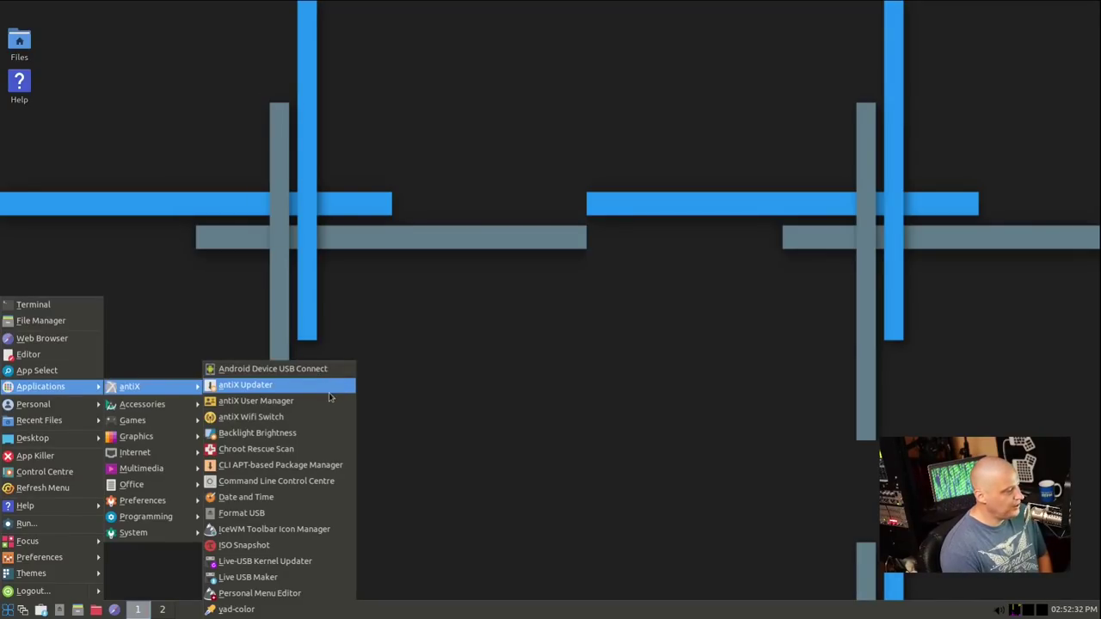
Run antiX Updater with the administrator password, accept the upgrade, and acknowledge its completion
click(329, 392)
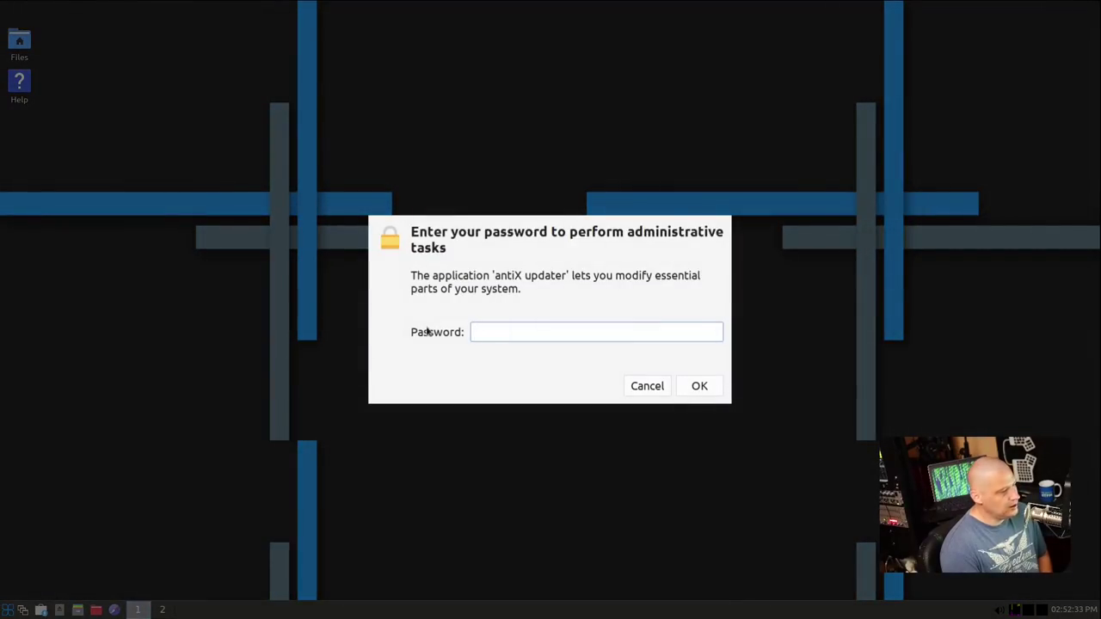
text(**)
key(Return)
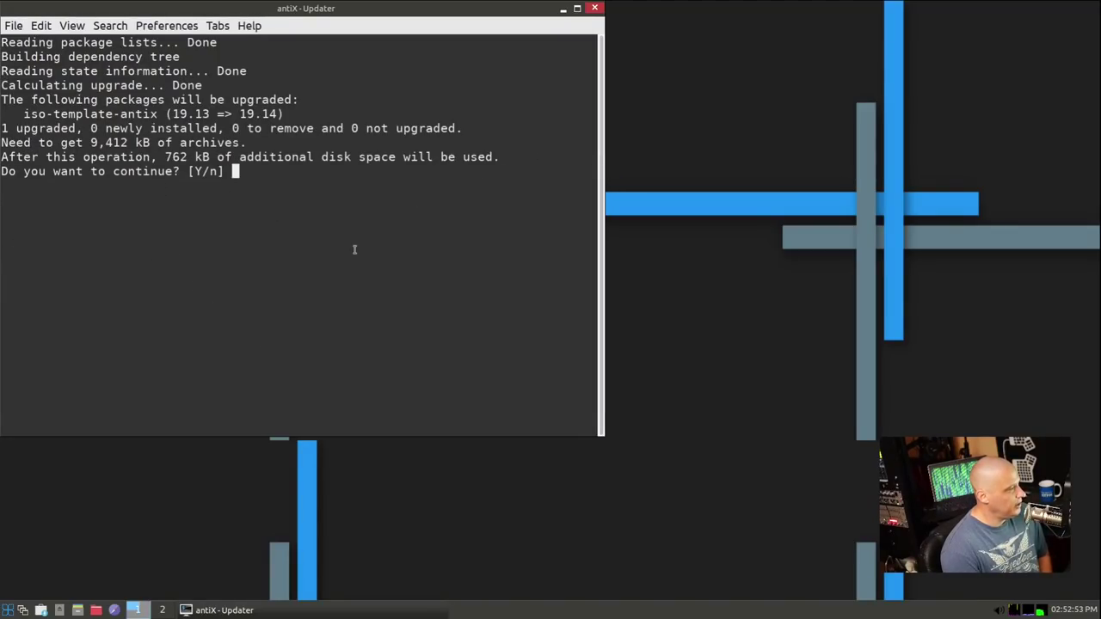
key(Return)
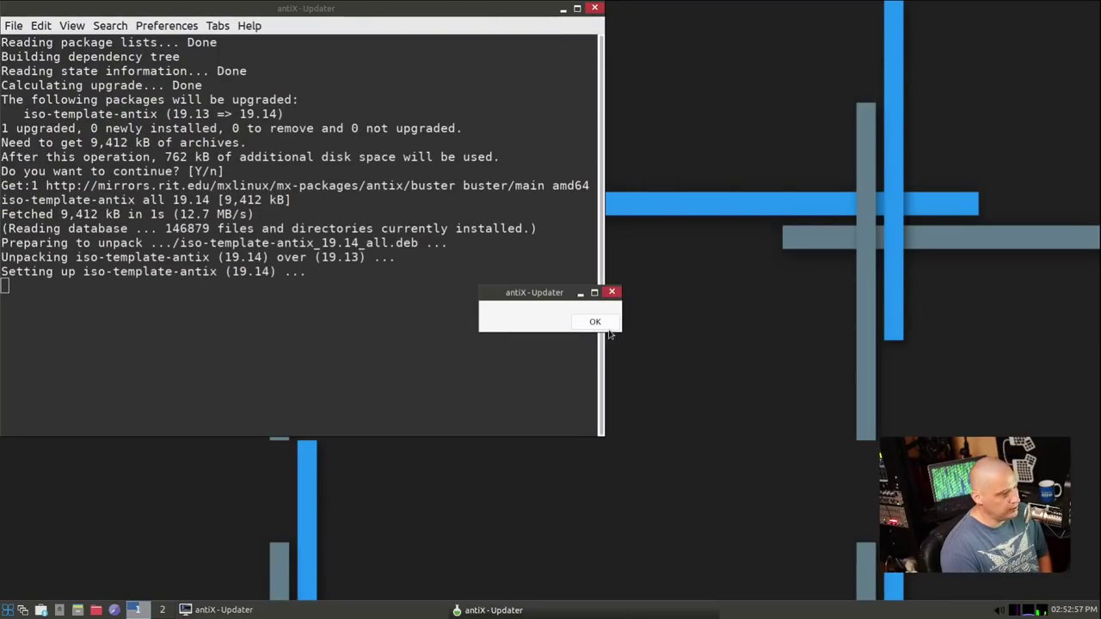
click(595, 321)
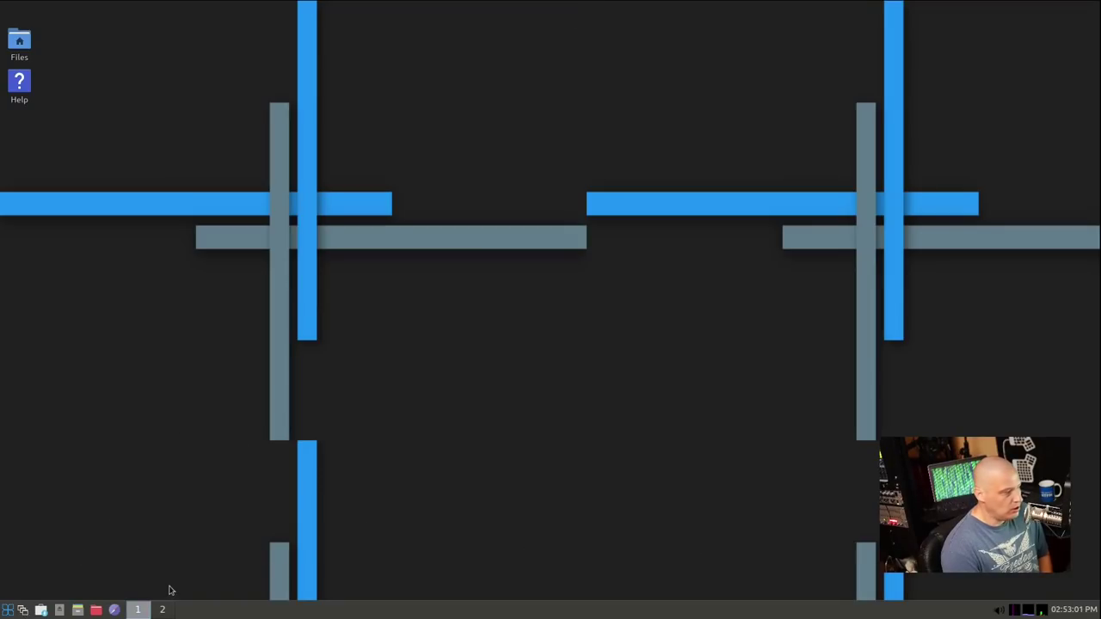
Run Chroot Rescue Scan from Applications > antiX, then close its no-systems-found window
click(7, 609)
mouse_move(169, 391)
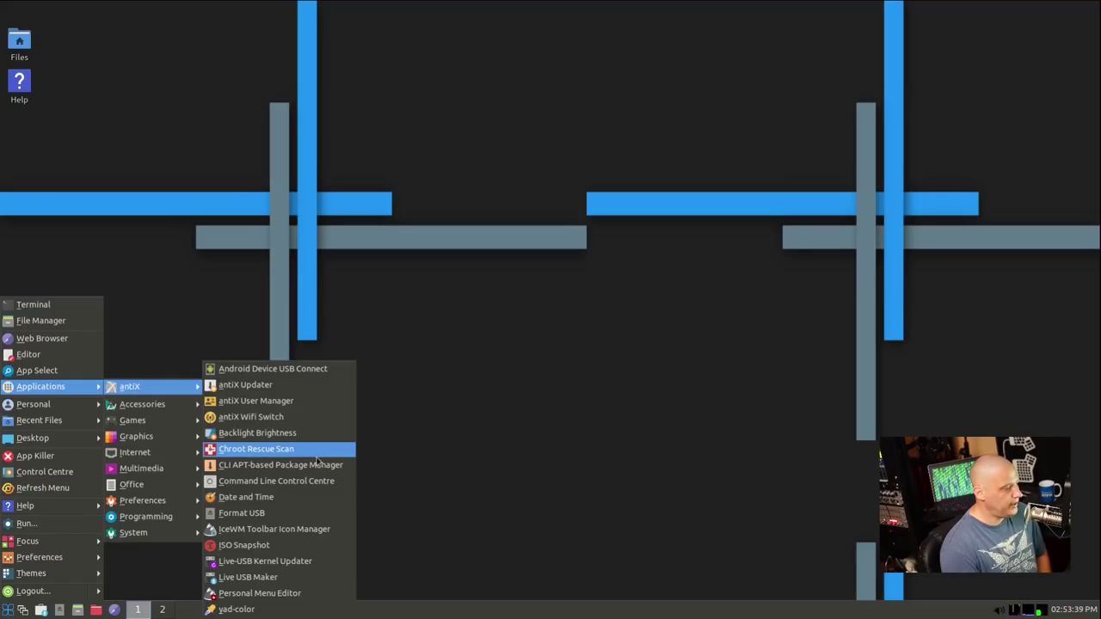
click(317, 456)
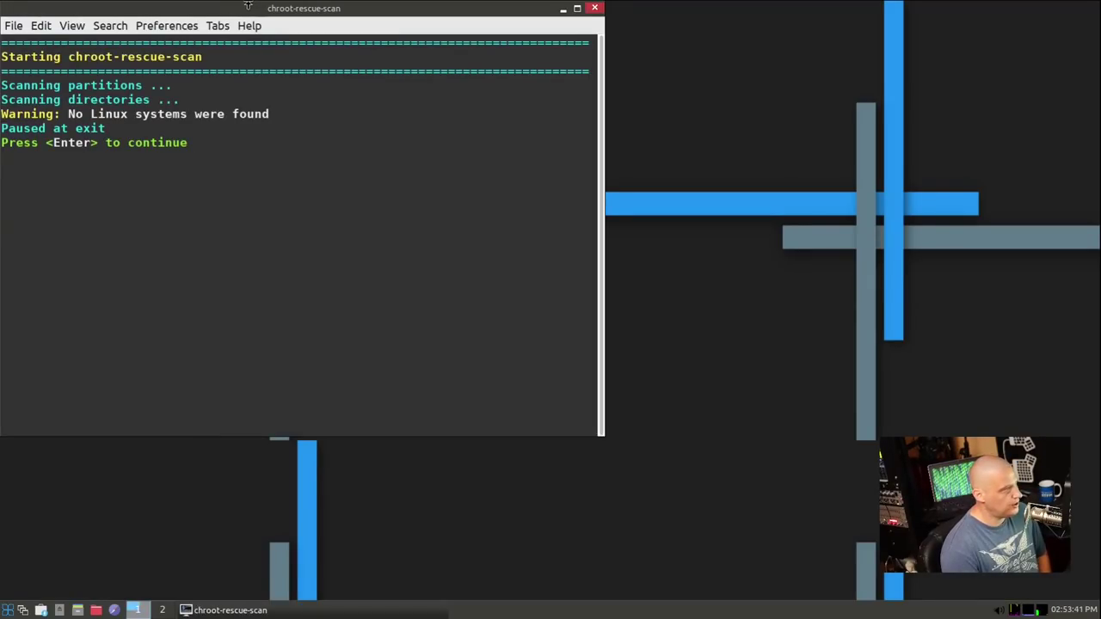
drag(278, 21, 650, 75)
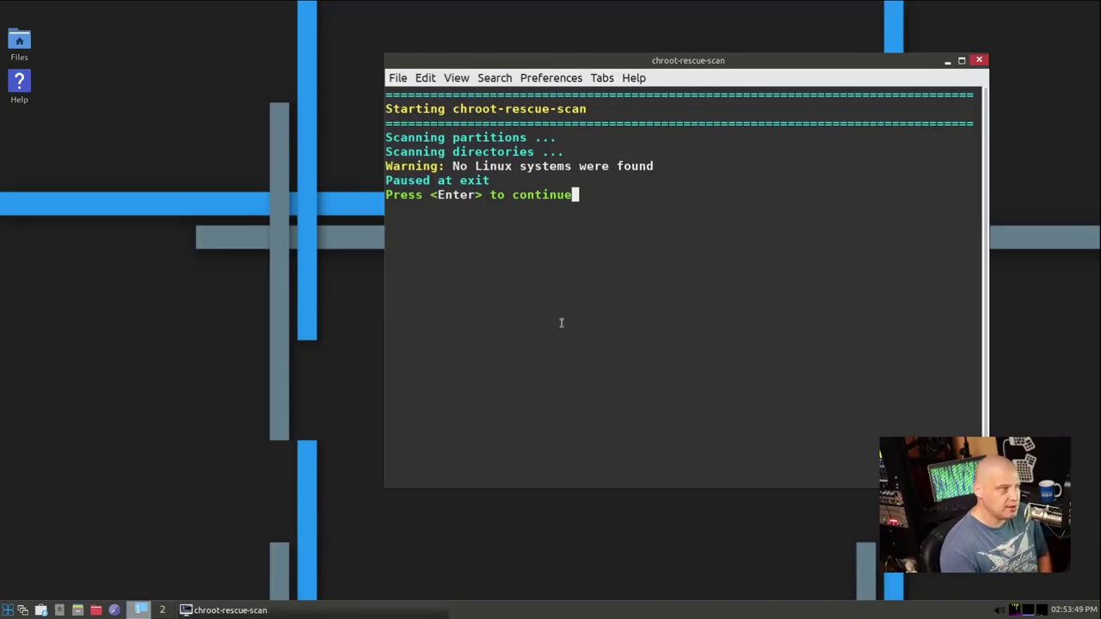
click(978, 60)
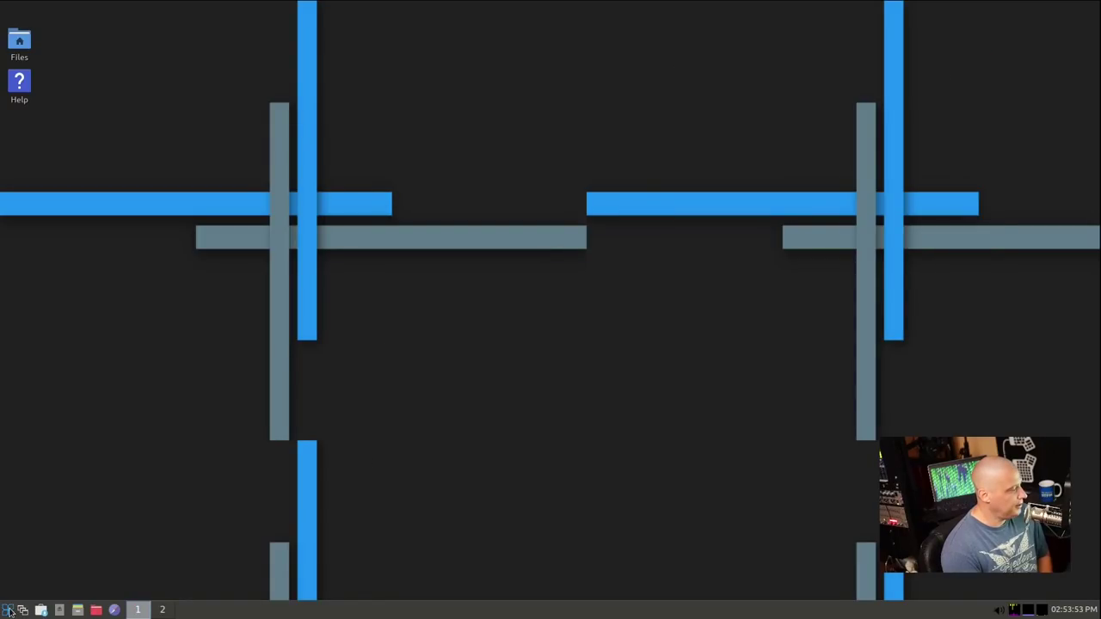
Launch the CLI APT-based Package Manager (cli-aptiX) from Applications > antiX, then close it
click(7, 609)
mouse_move(41, 387)
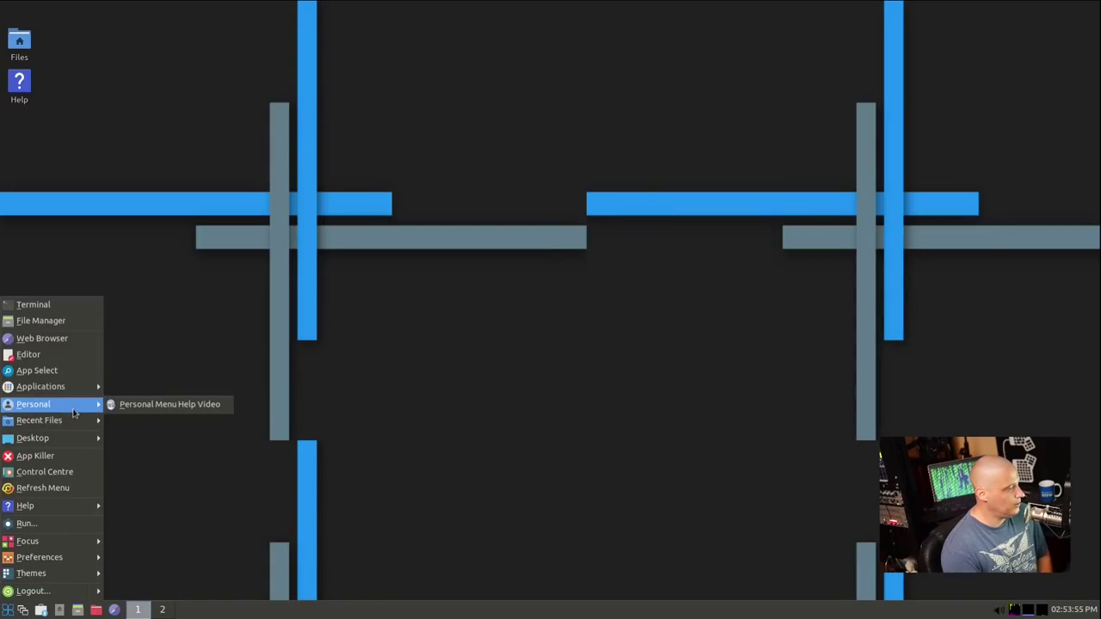
mouse_move(84, 441)
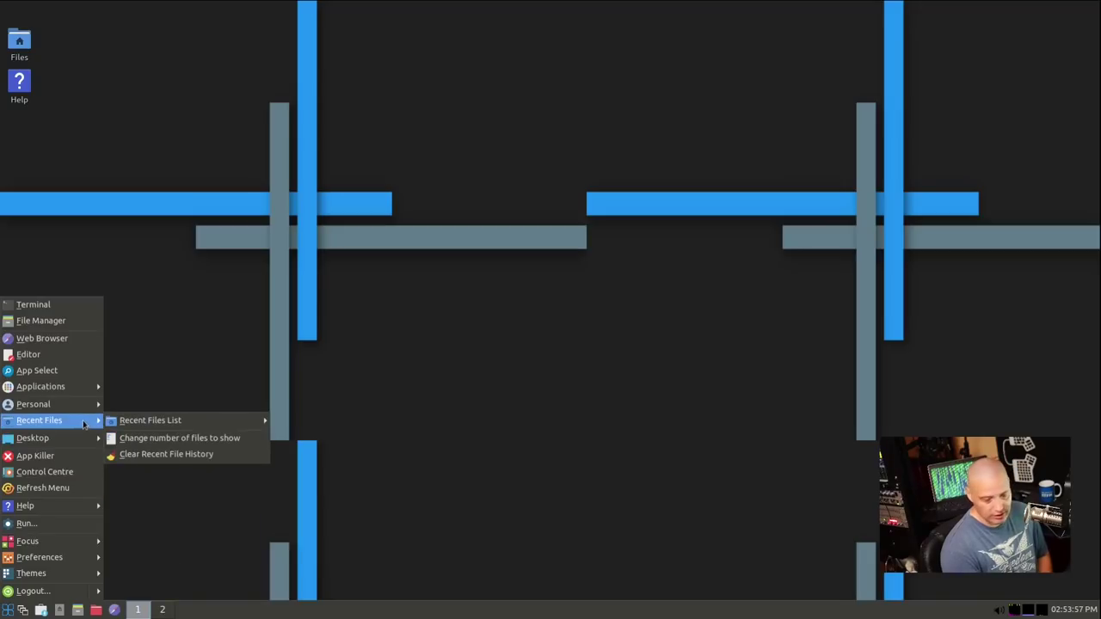
mouse_move(86, 388)
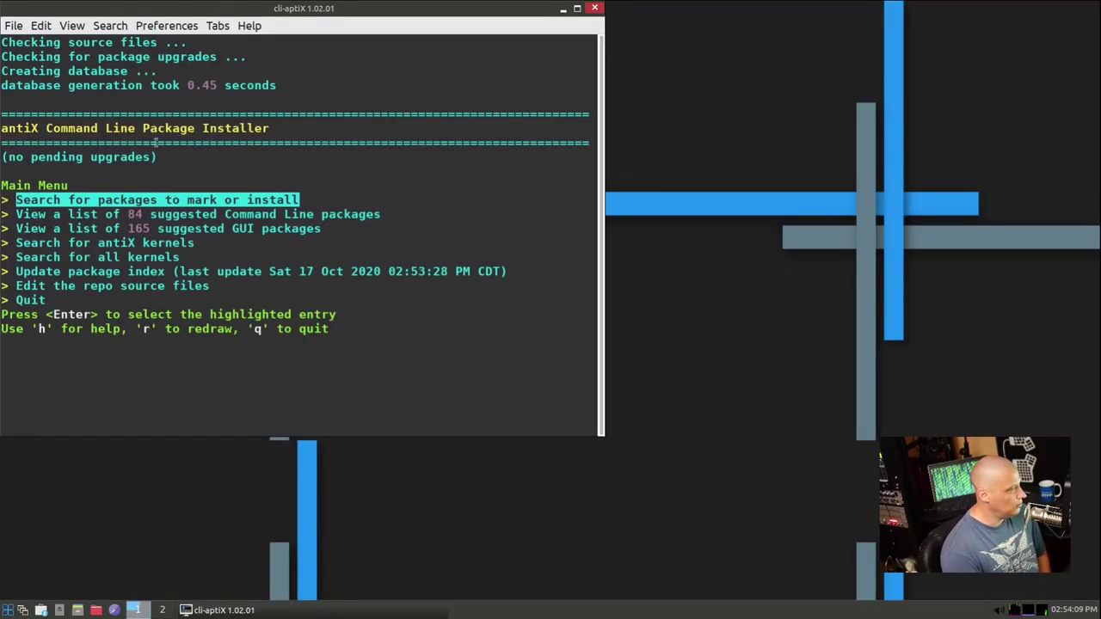
click(596, 8)
click(8, 610)
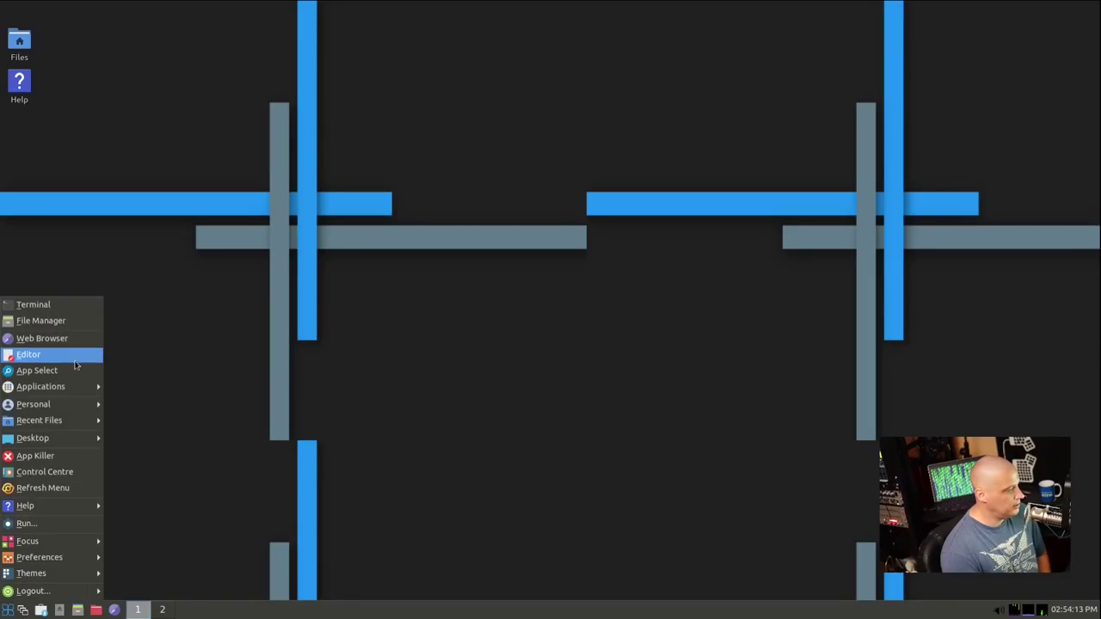
mouse_move(52, 386)
mouse_move(137, 386)
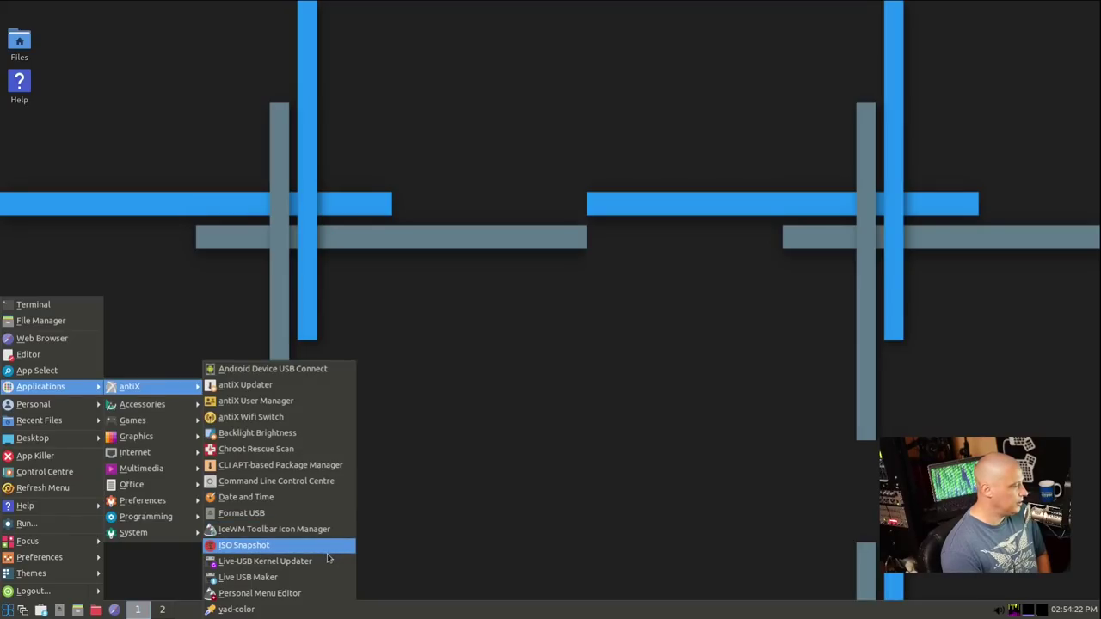
click(292, 610)
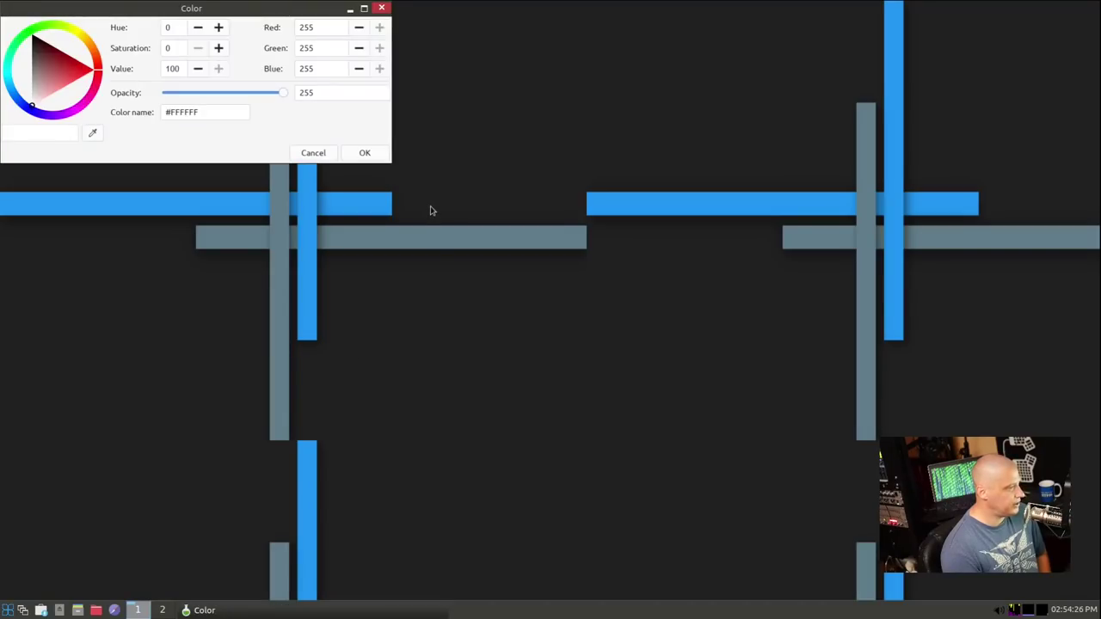
click(382, 7)
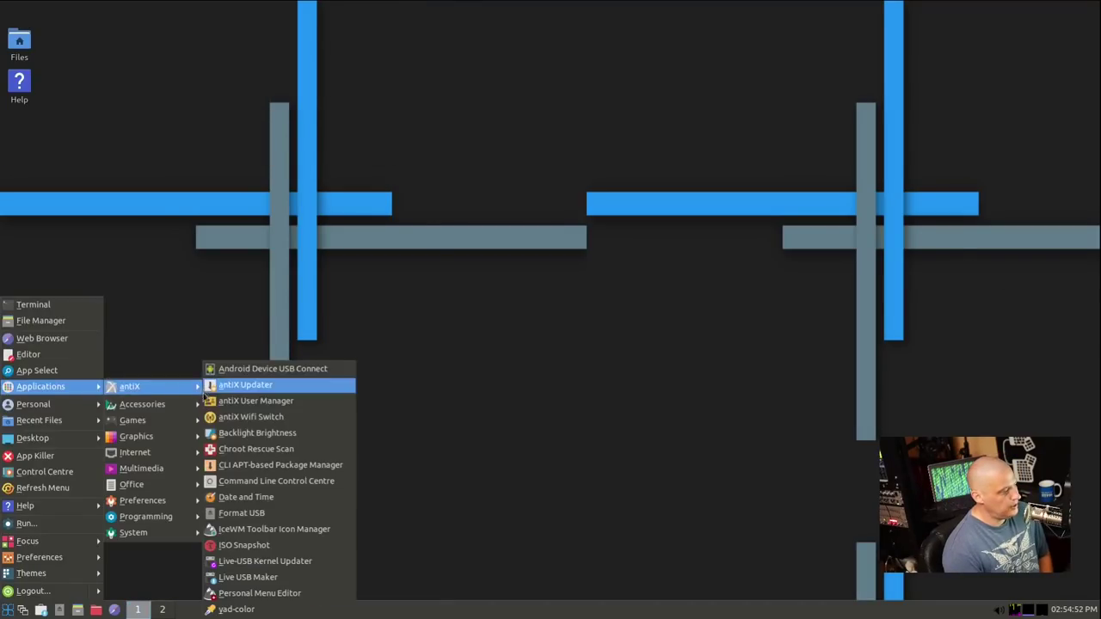
mouse_move(184, 411)
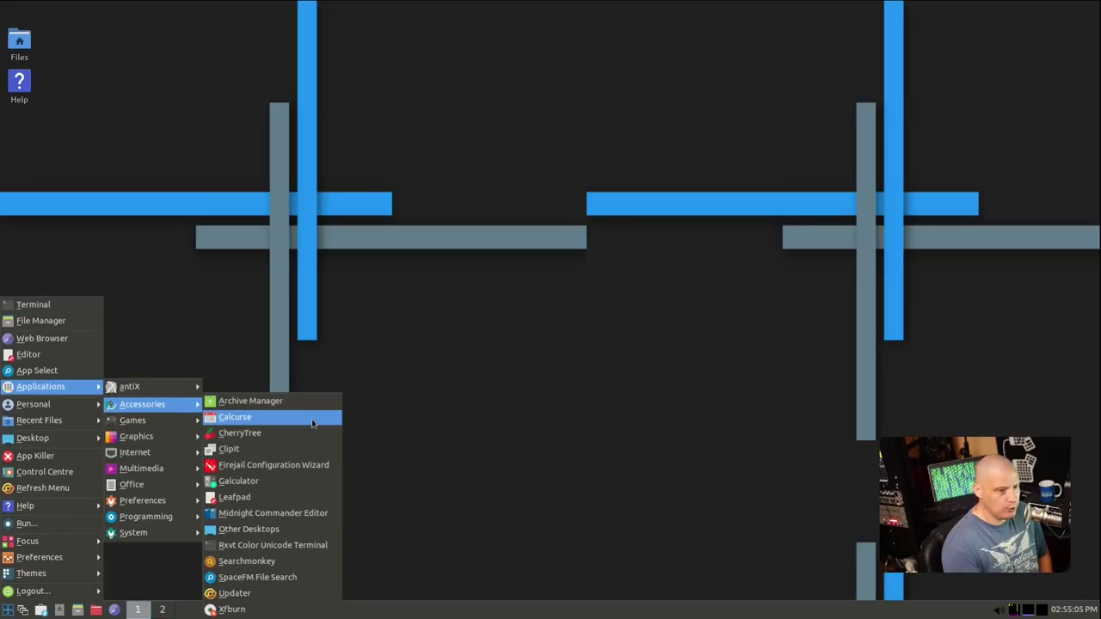
Launch Calcurse from Accessories, close its ROXTerm window, and bring the Applications menu back
click(312, 422)
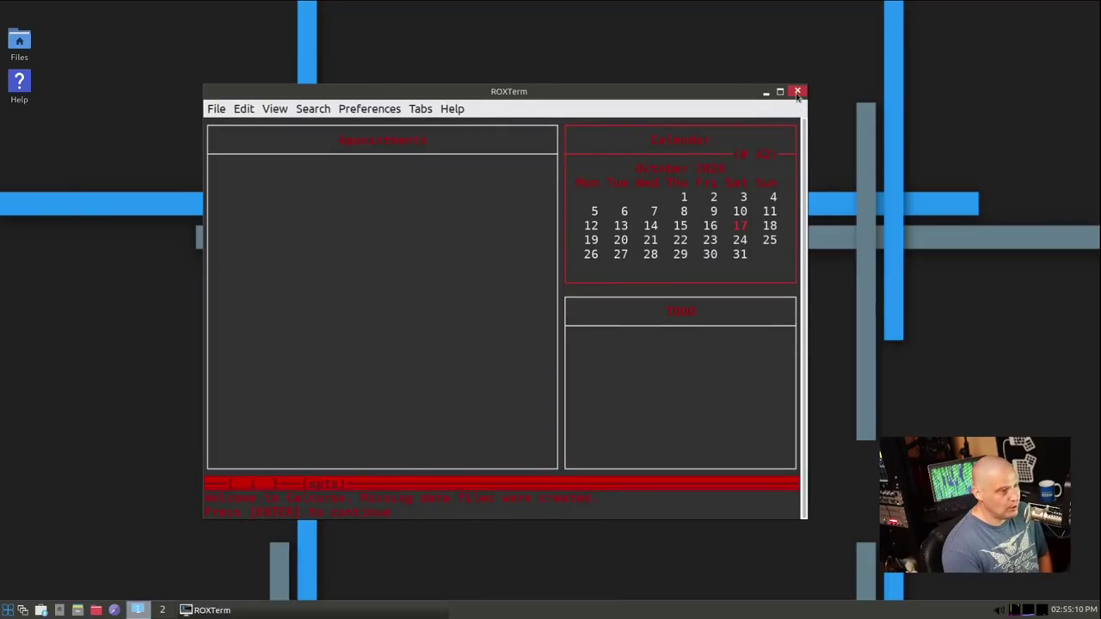
click(797, 92)
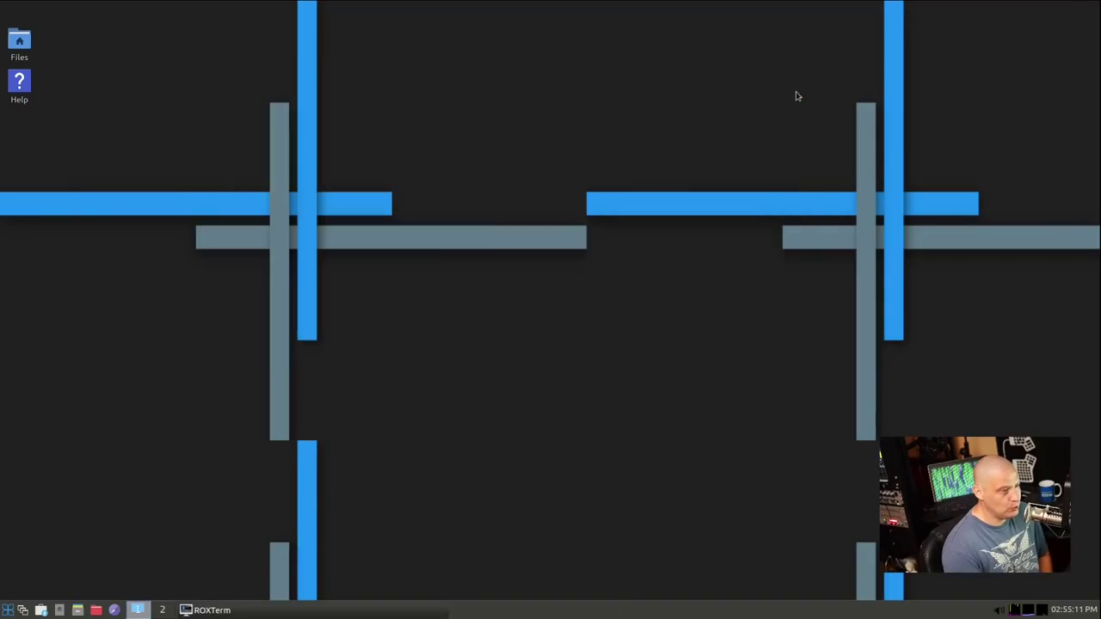
click(9, 611)
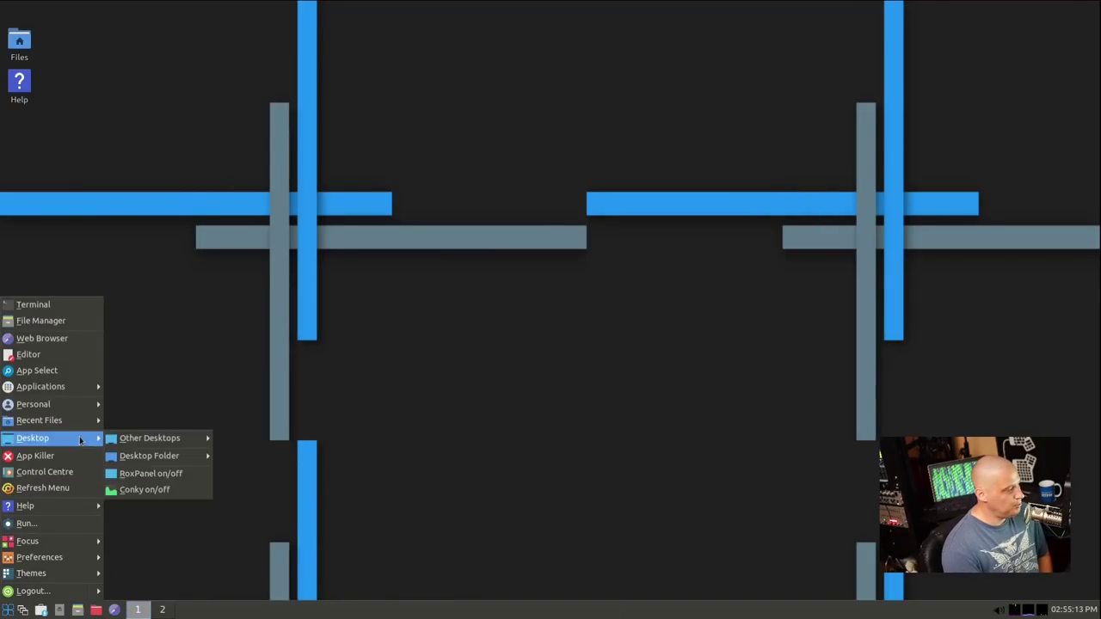
mouse_move(85, 386)
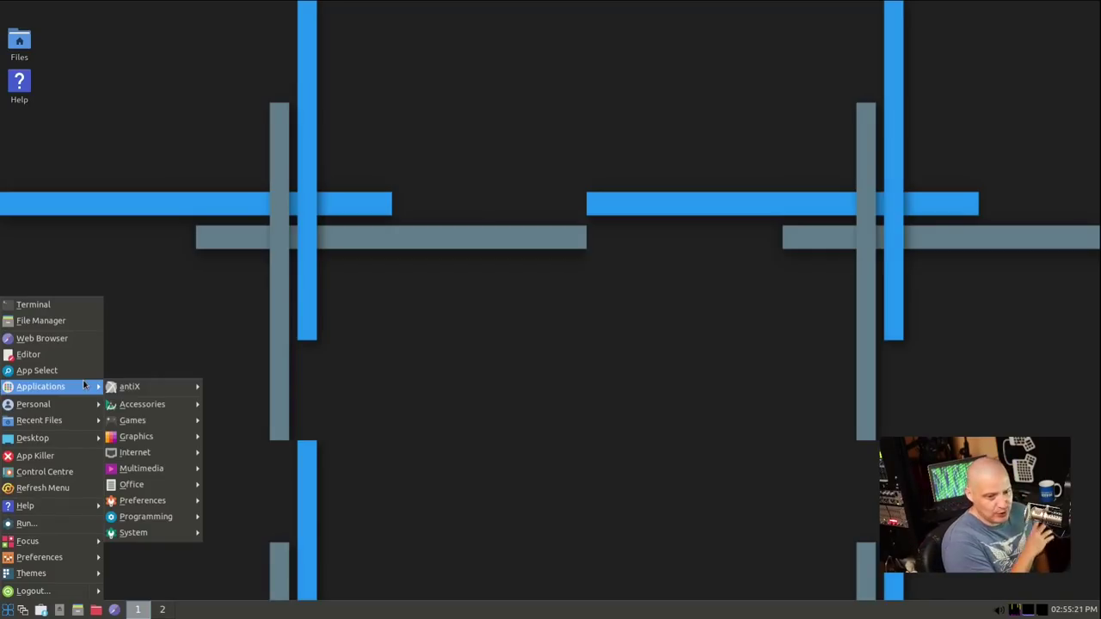
Launch CherryTree, confirm version 0.39.4 in Help > About, then close it
mouse_move(150, 406)
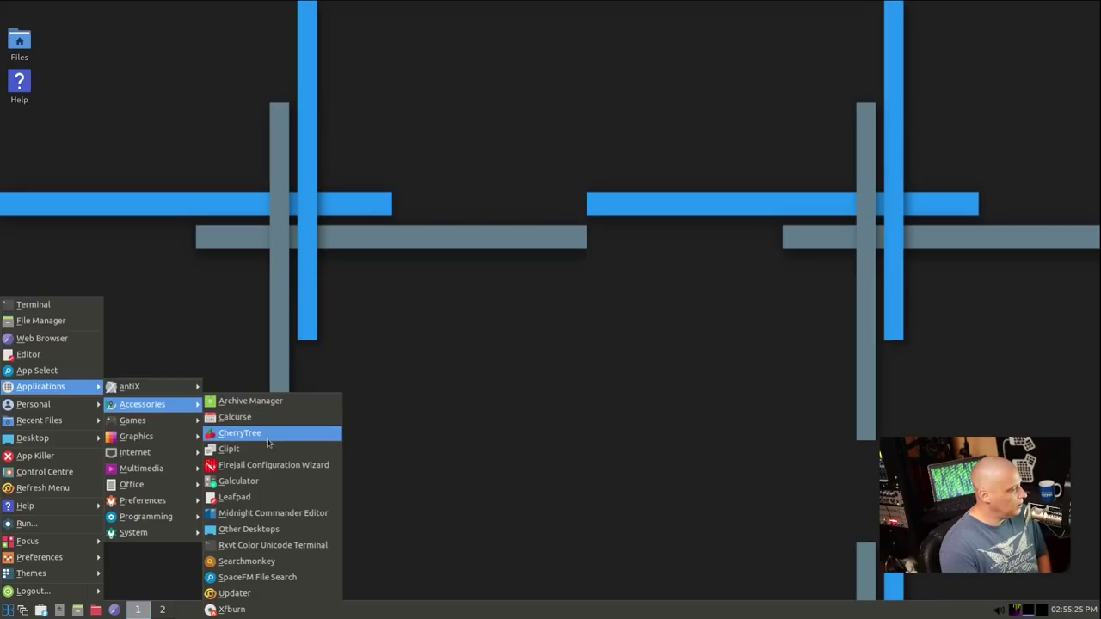
key(Escape)
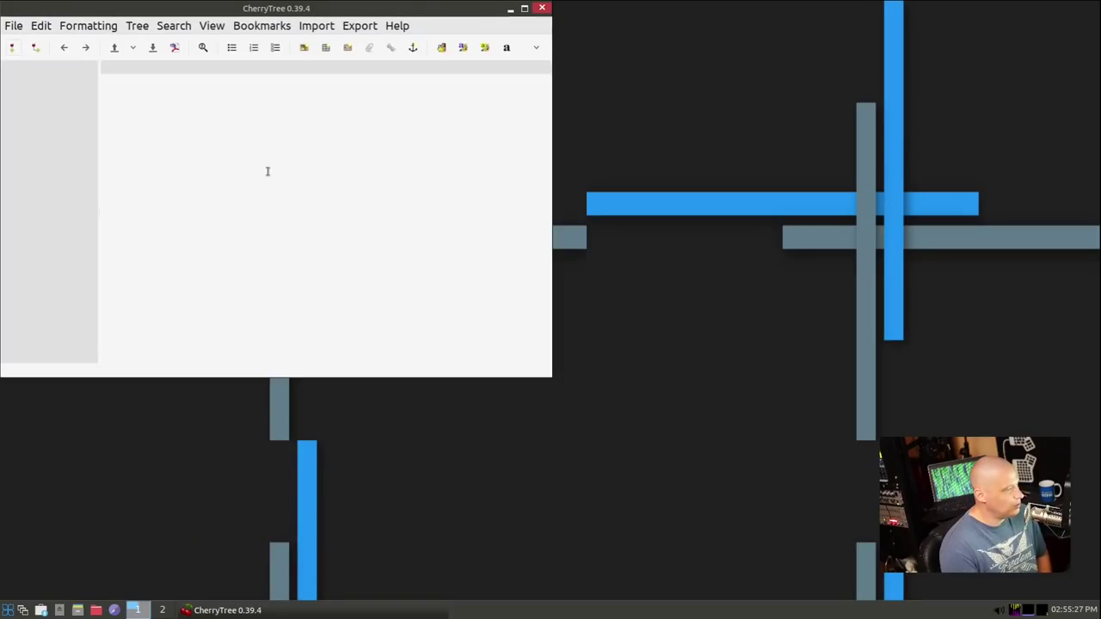
click(396, 26)
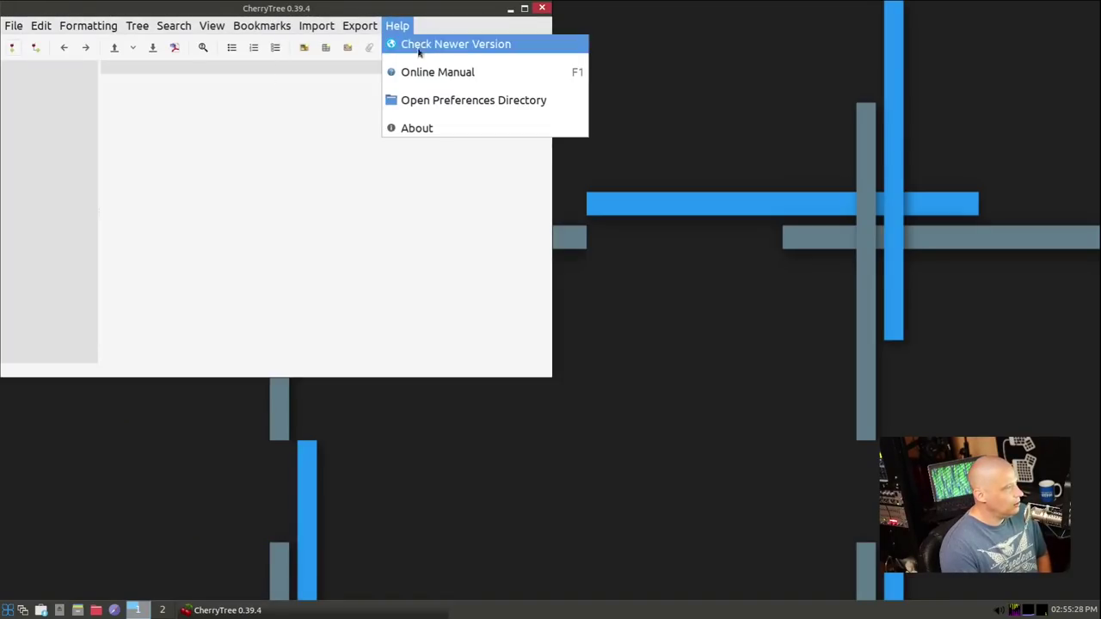
click(452, 126)
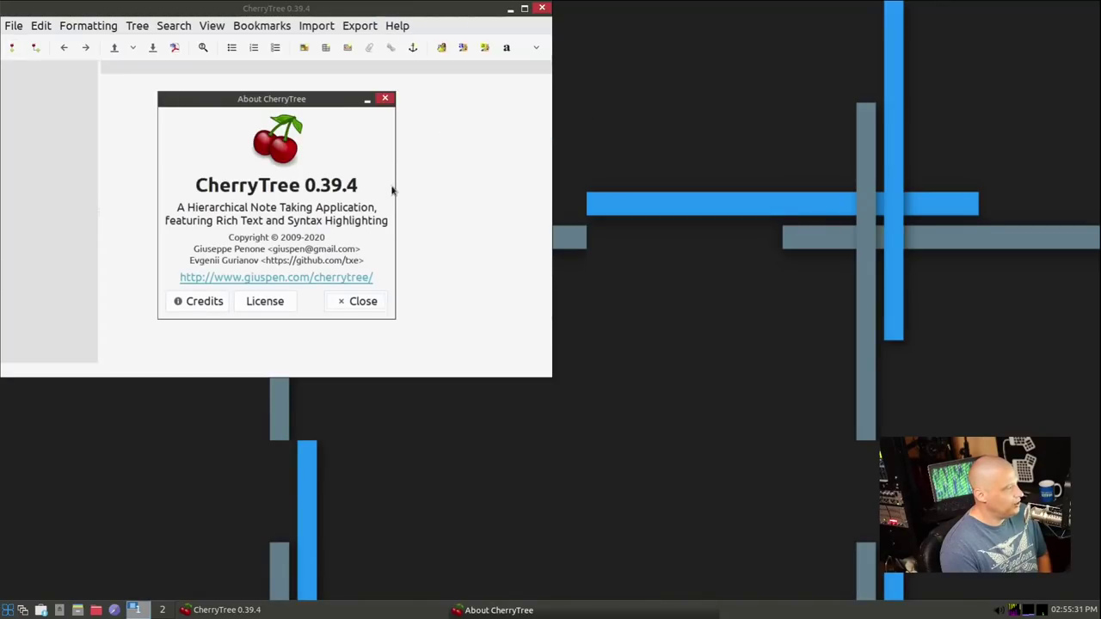
click(385, 99)
click(542, 9)
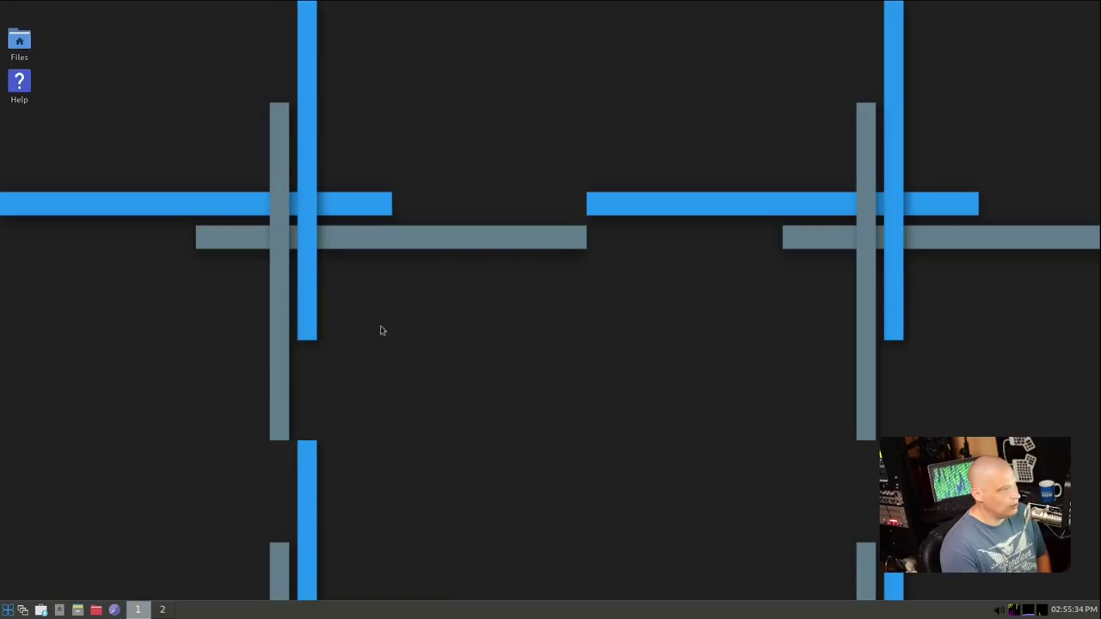
Launch the calculator from Accessories, move it to the screen centre, then close it
click(9, 610)
mouse_move(63, 425)
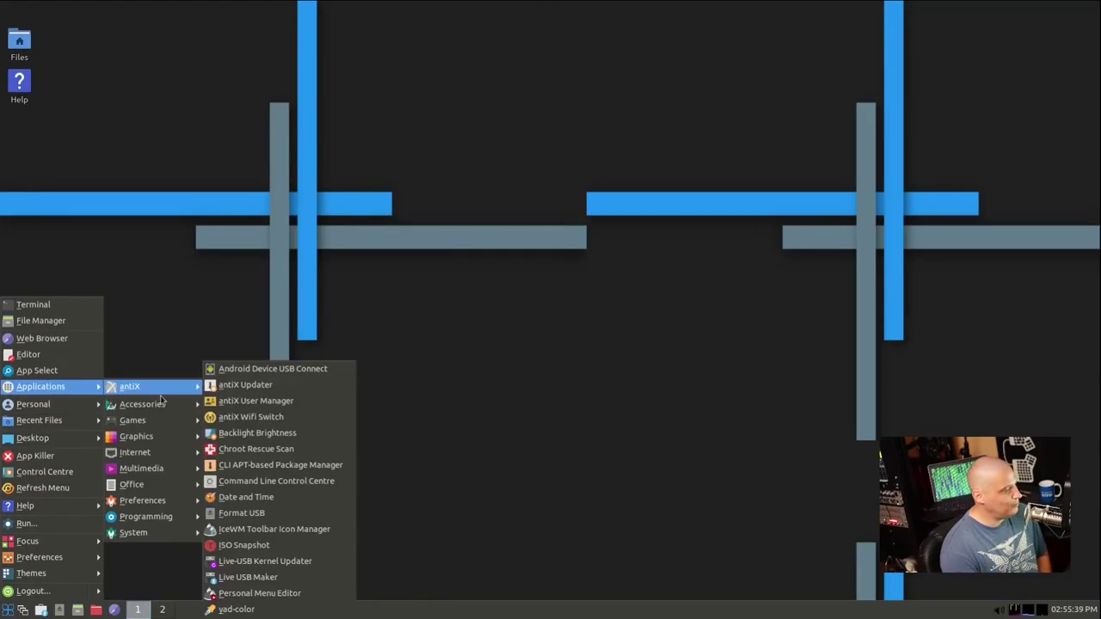
mouse_move(156, 413)
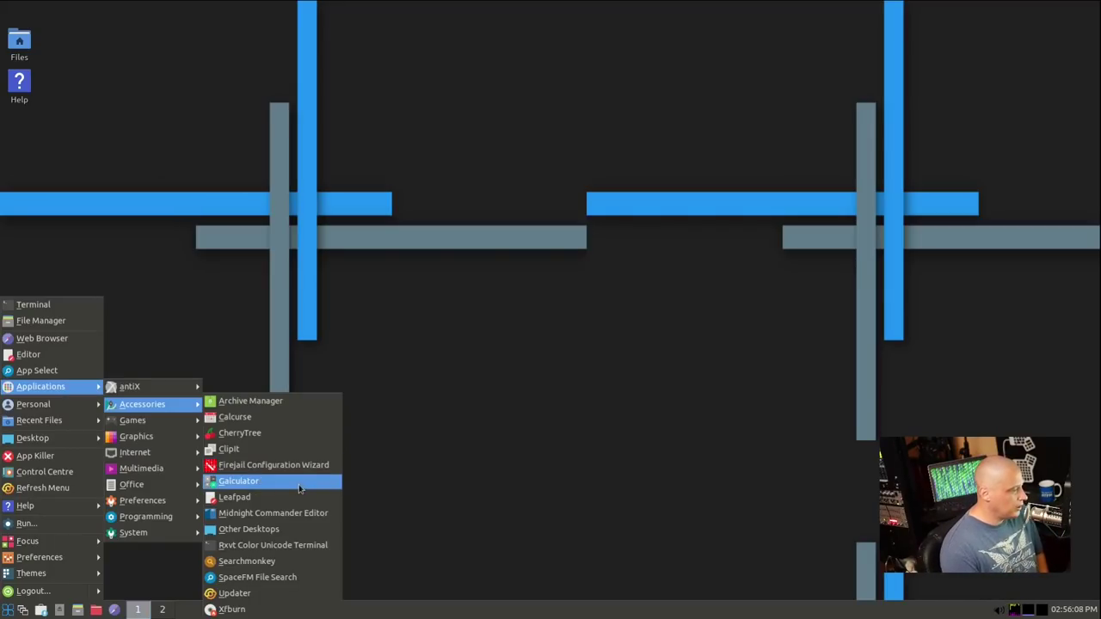
click(299, 488)
drag(91, 9, 585, 205)
click(602, 203)
Launch the Midnight Commander editor, view ROXTerm's About box, then close the editor
click(6, 610)
mouse_move(40, 386)
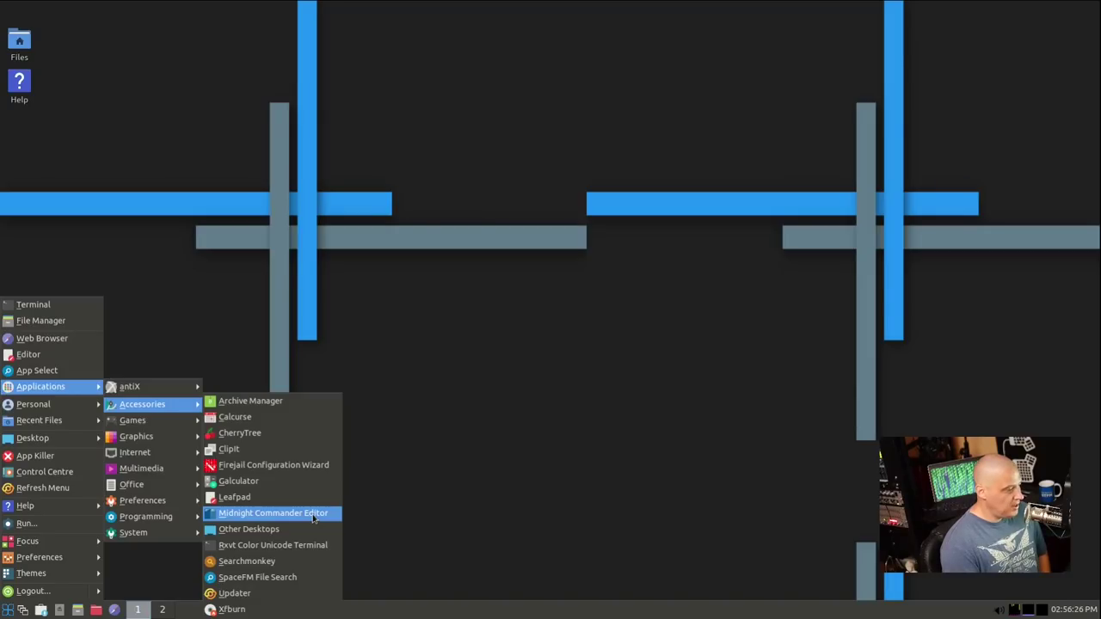
click(313, 516)
drag(240, 10, 405, 91)
click(421, 104)
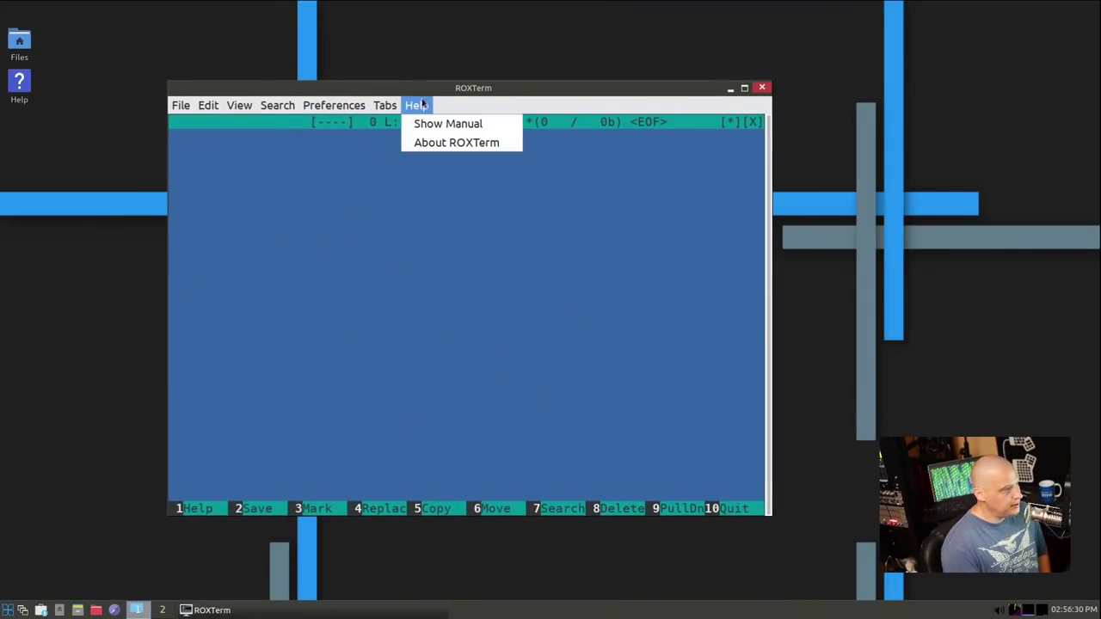
click(474, 144)
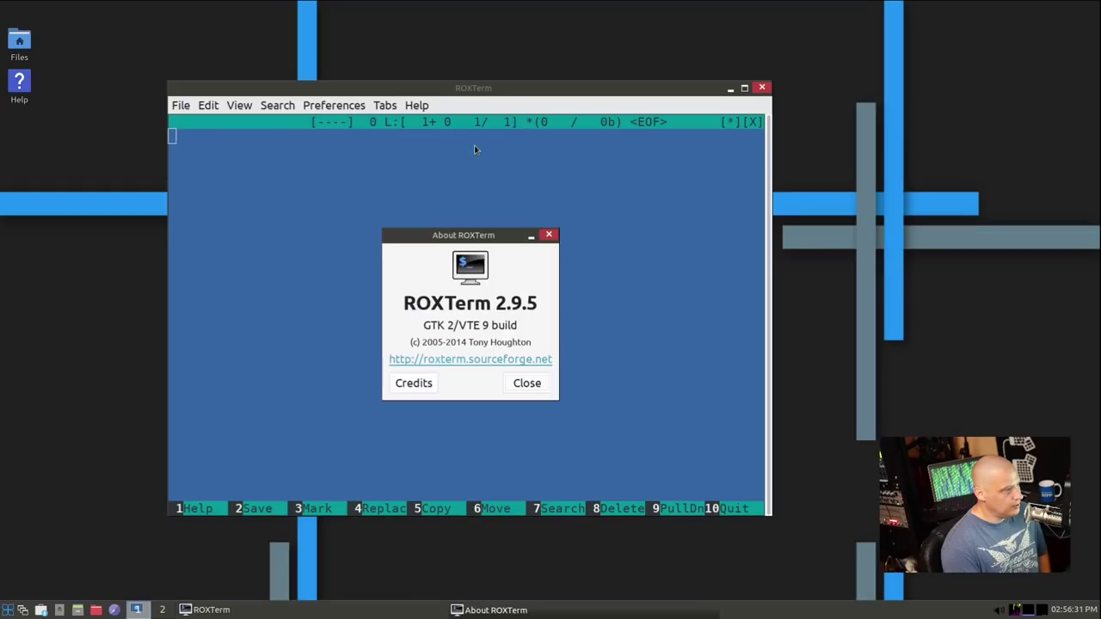
click(551, 237)
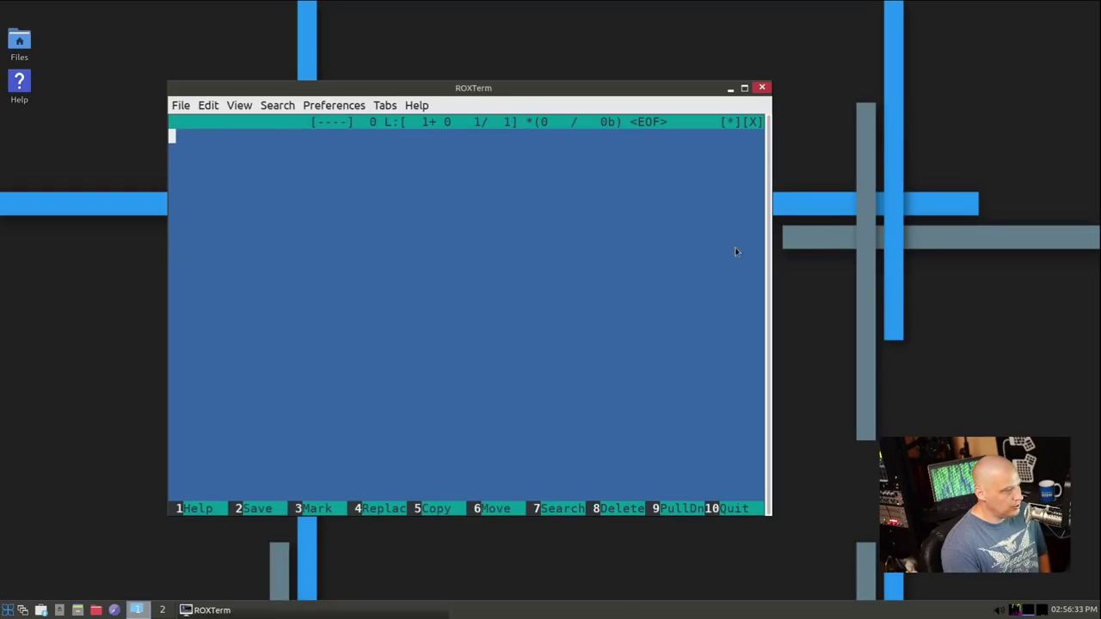
click(762, 88)
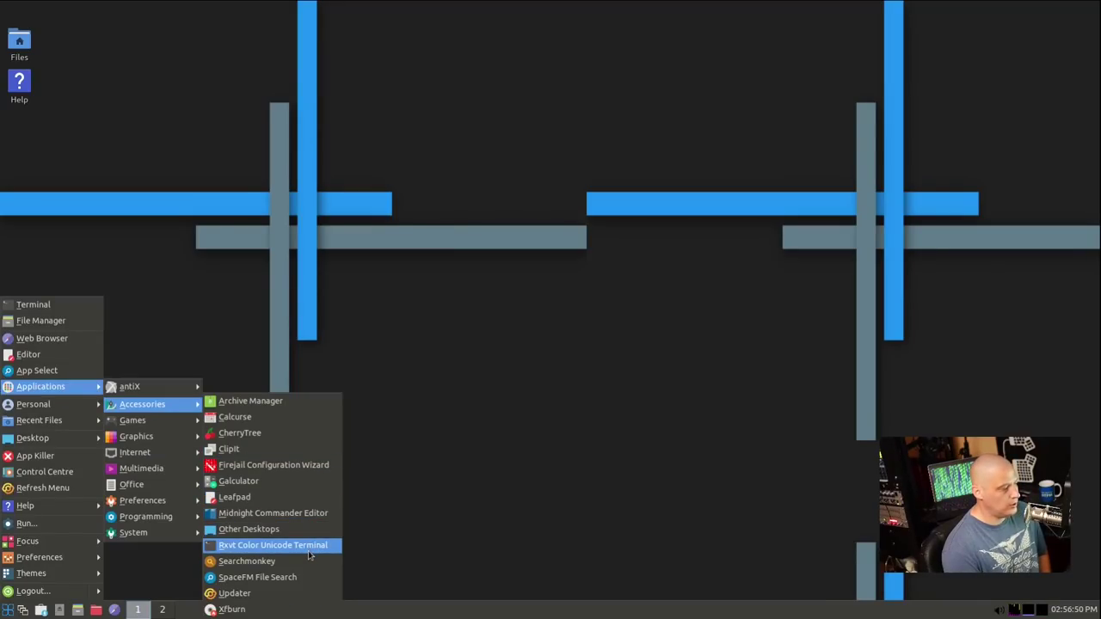
Try the urxvt terminal and the SpaceFM File Search, closing each window
click(310, 549)
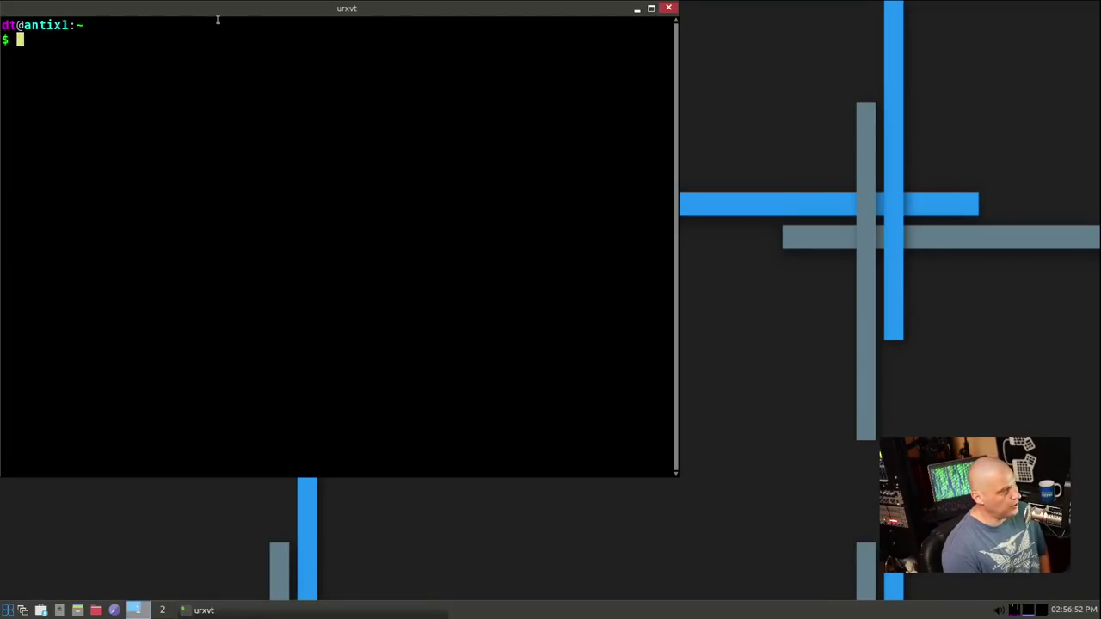
click(668, 8)
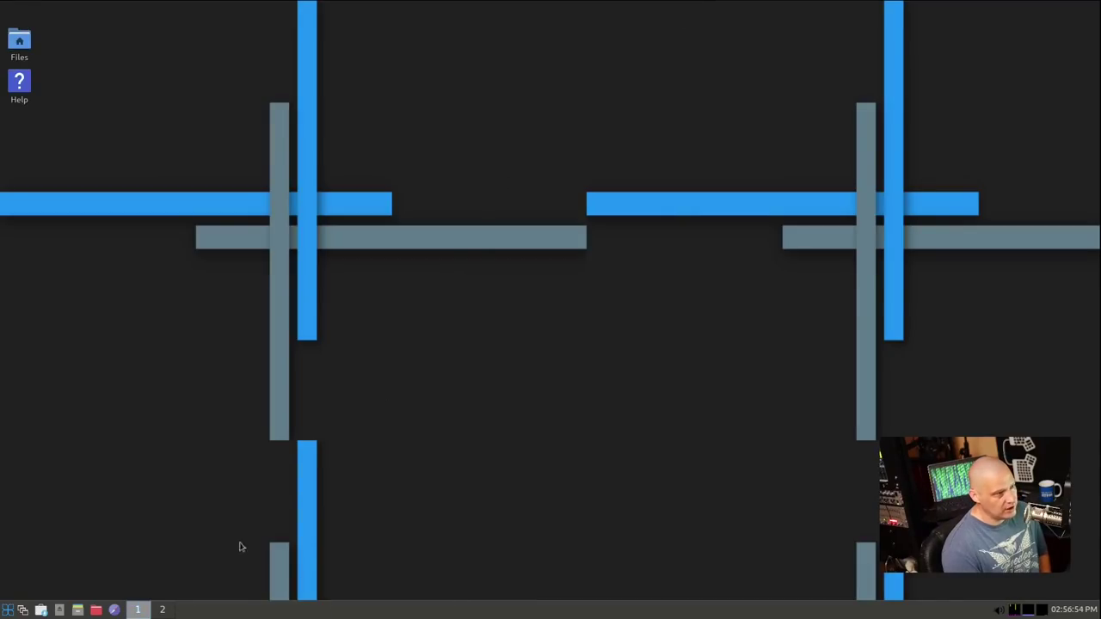
click(7, 609)
mouse_move(92, 386)
mouse_move(179, 406)
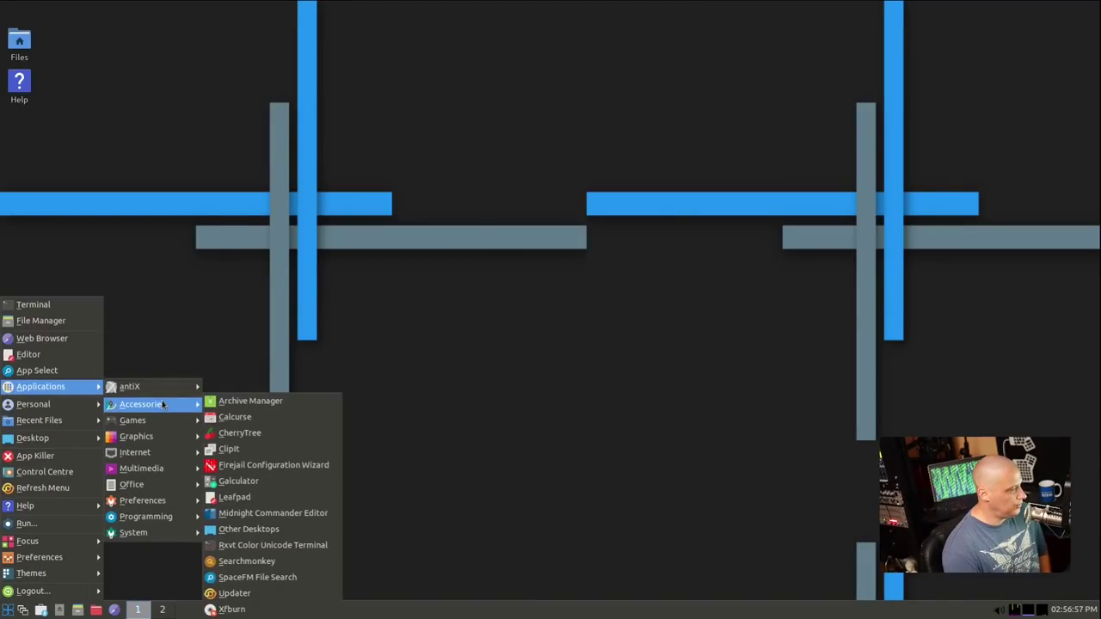
click(313, 580)
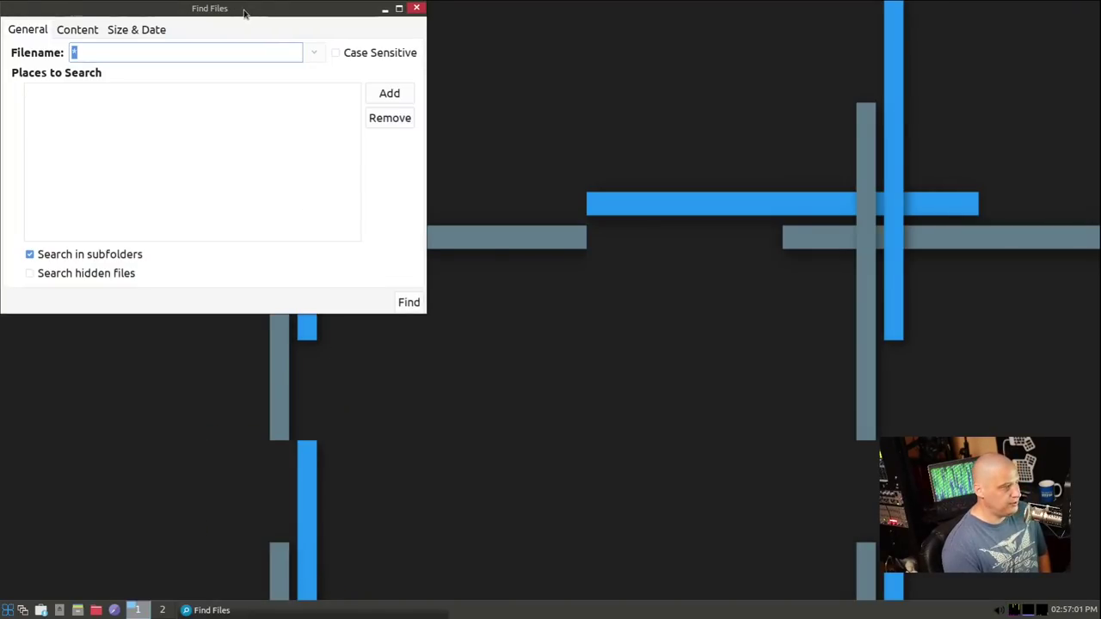
click(425, 10)
Reopen the start menu at Applications > Accessories, listing Archive Manager through Xfburn
click(8, 608)
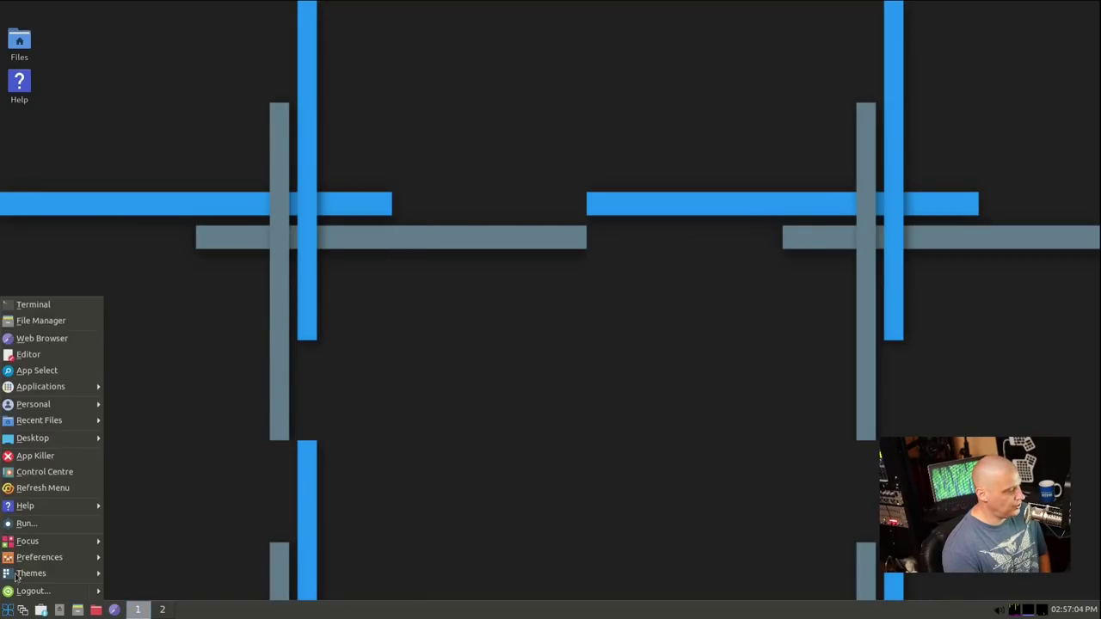
mouse_move(52, 386)
mouse_move(146, 405)
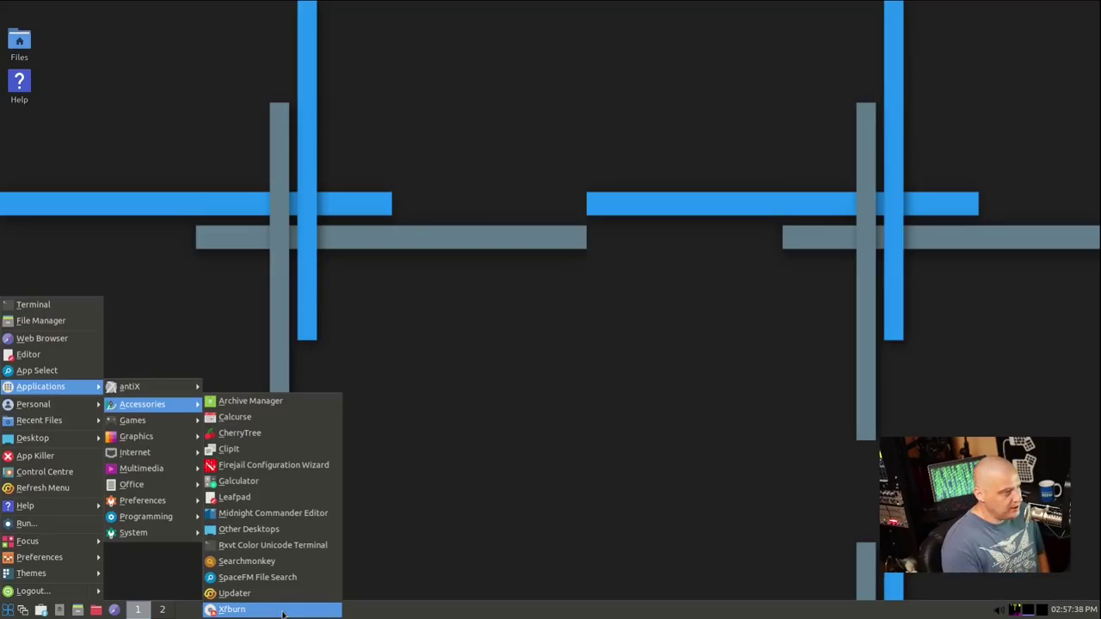
Browse the Games and Graphics categories, ending on the Internet submenu (Ceni through WPA Gui)
mouse_move(166, 429)
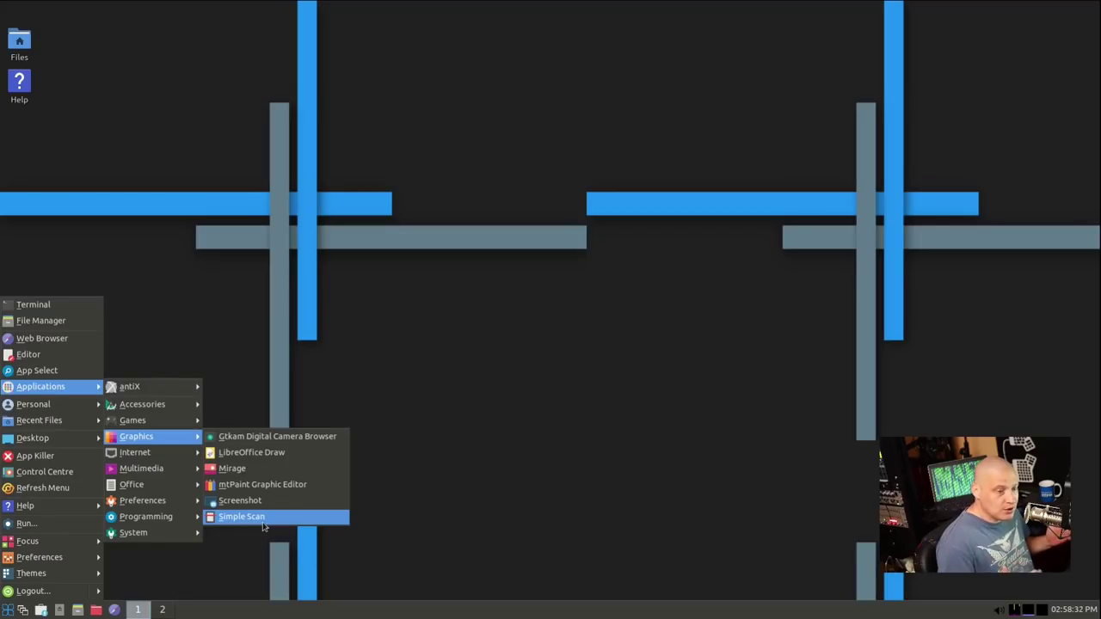
mouse_move(153, 426)
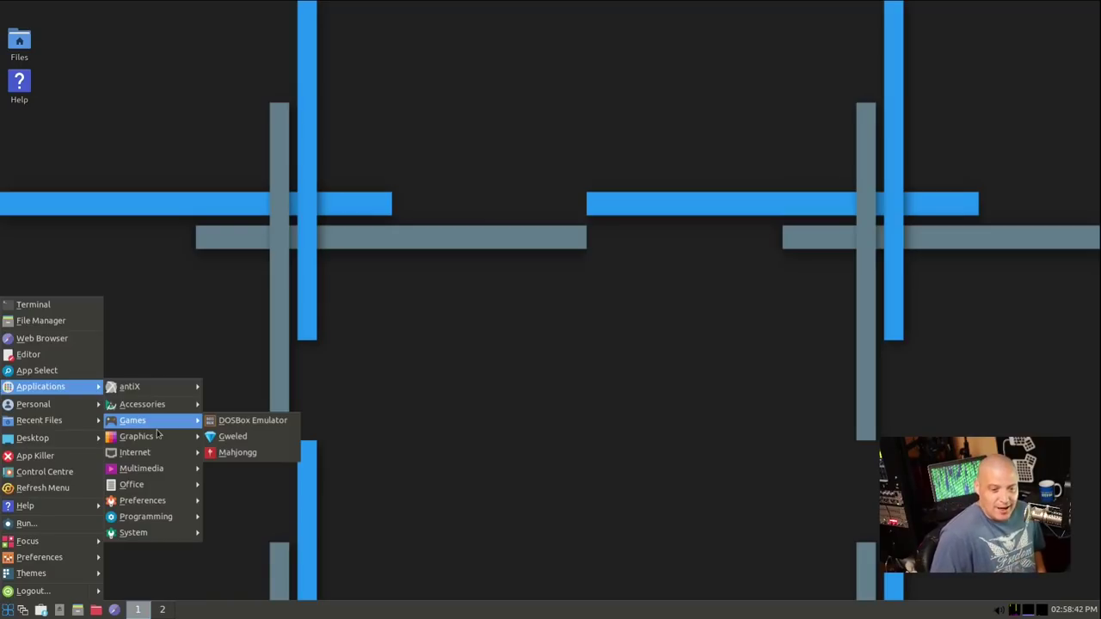
mouse_move(178, 457)
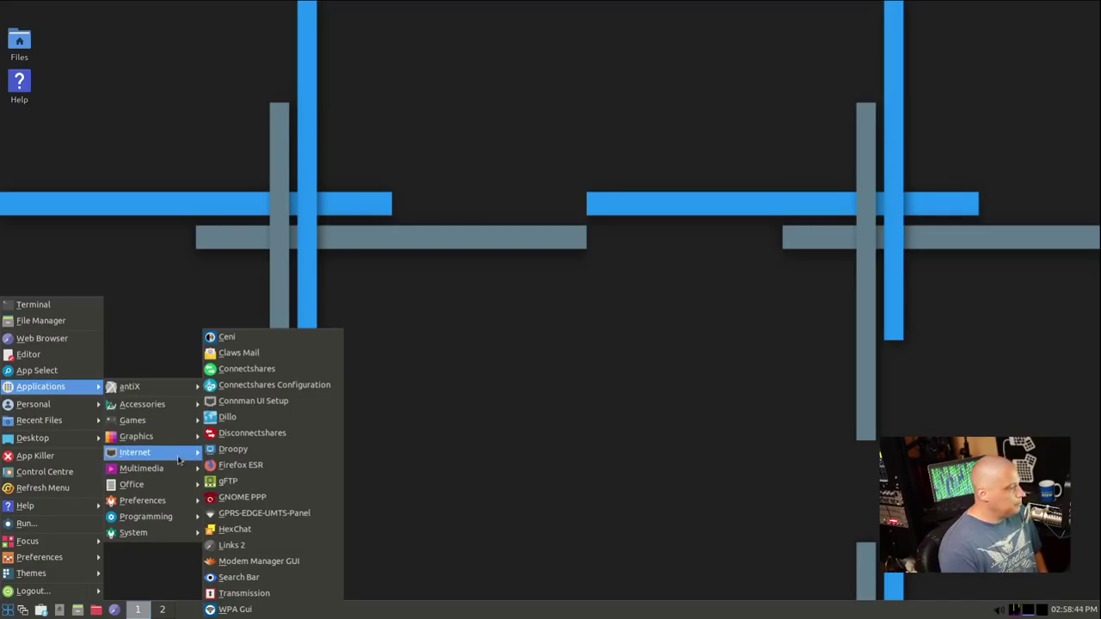
click(323, 346)
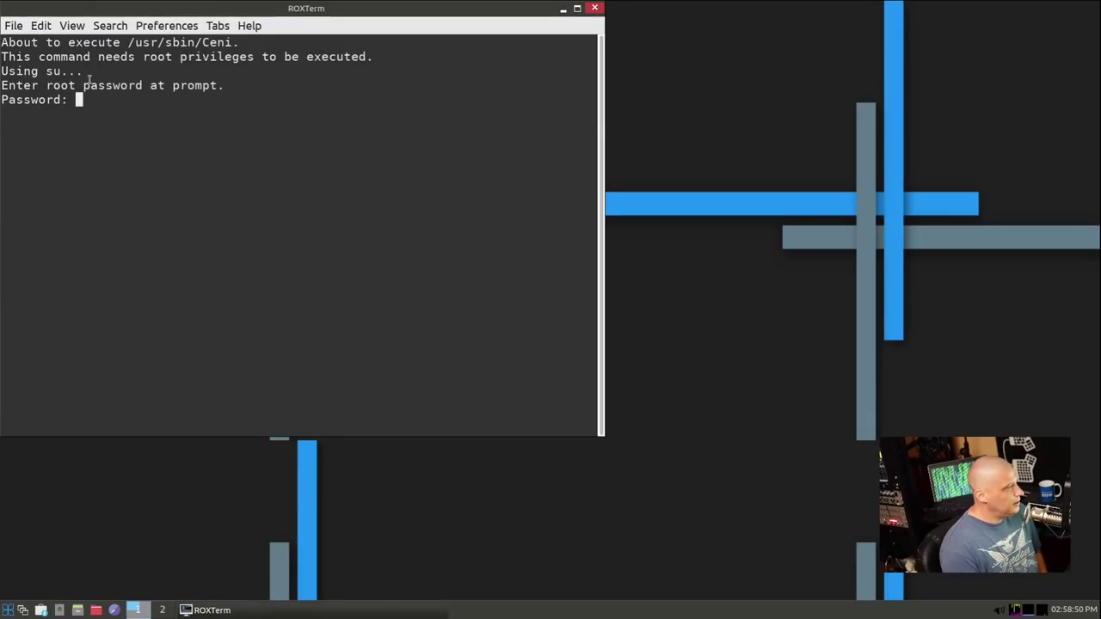
click(250, 26)
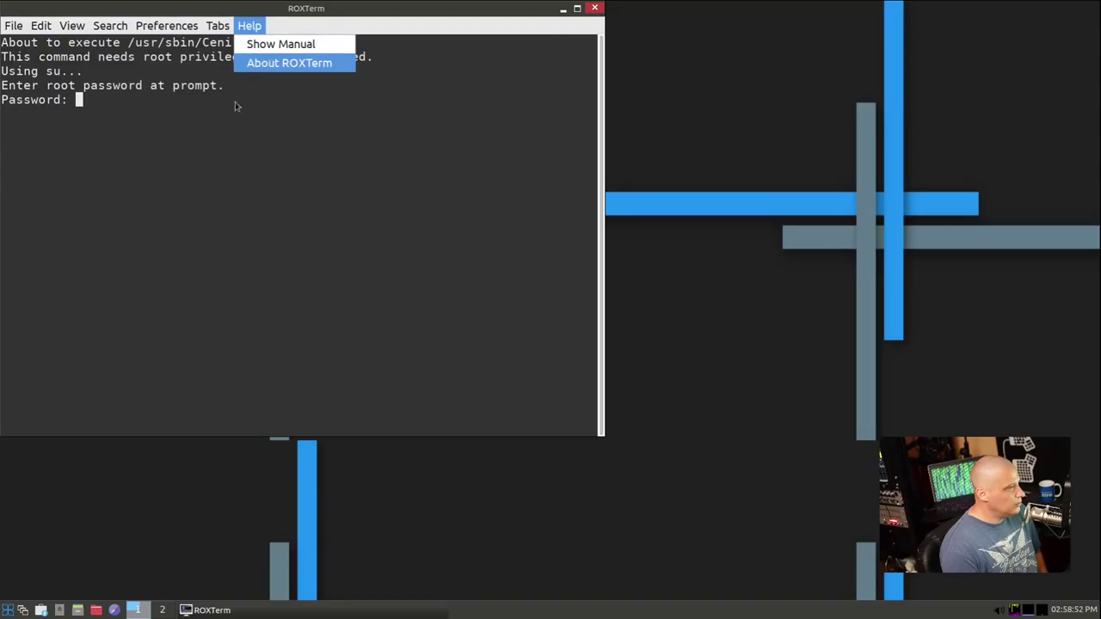
click(558, 121)
click(594, 7)
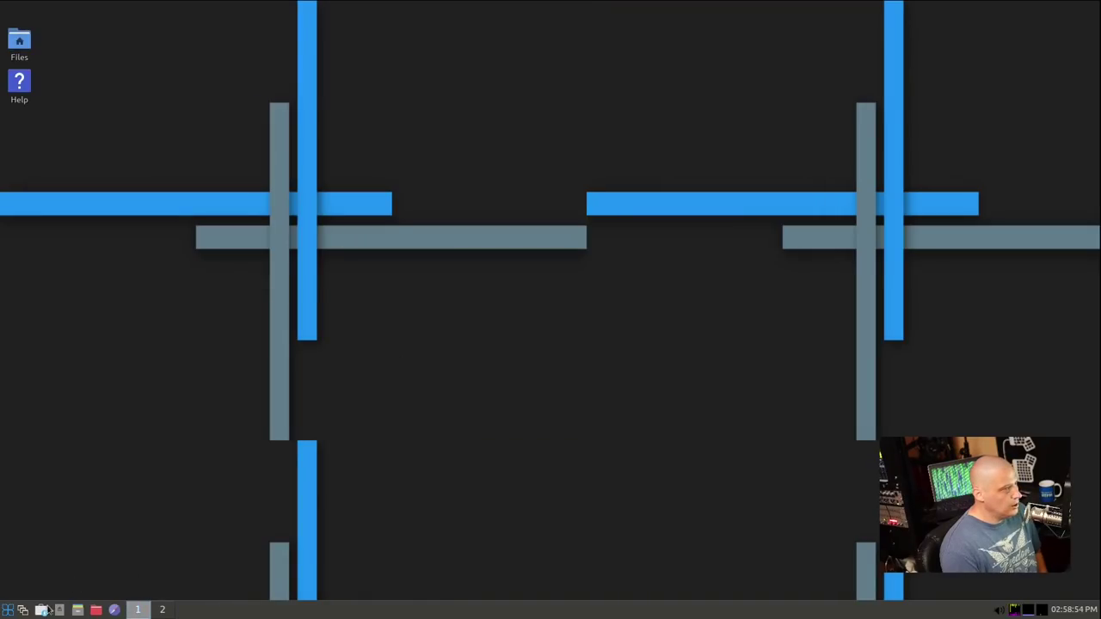
click(8, 610)
mouse_move(66, 391)
mouse_move(142, 403)
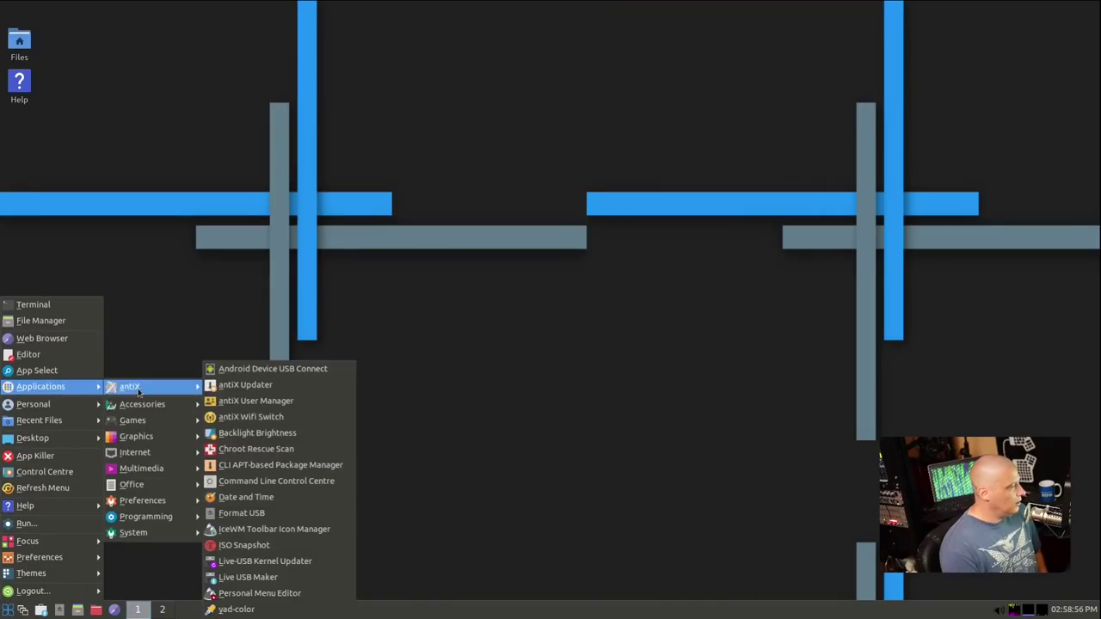
mouse_move(179, 456)
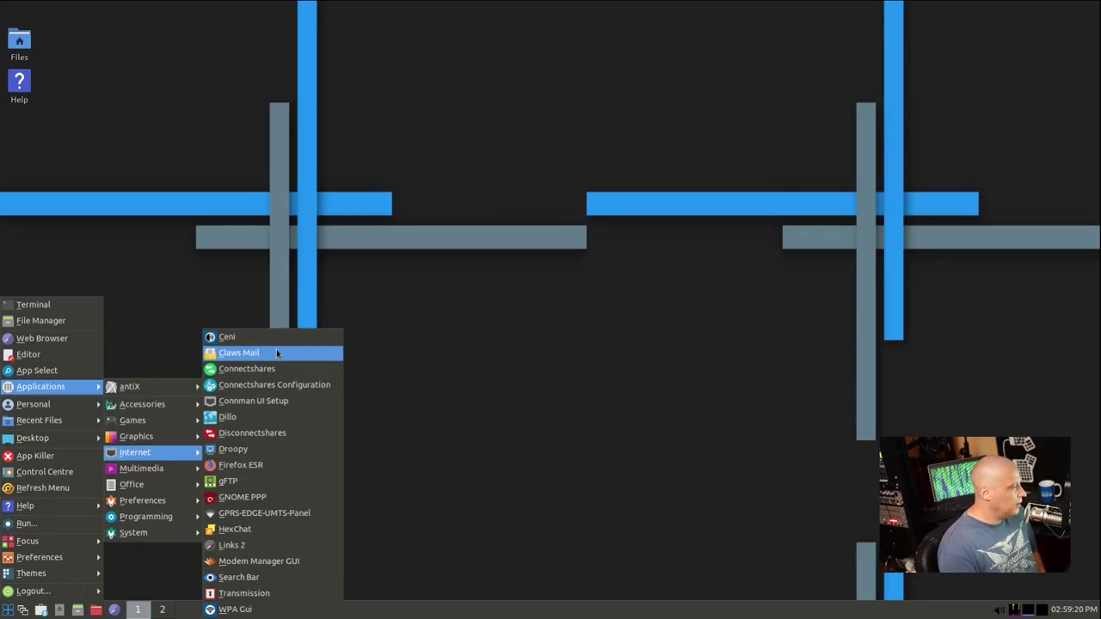
Launch Claws Mail and close its setup wizard
click(276, 351)
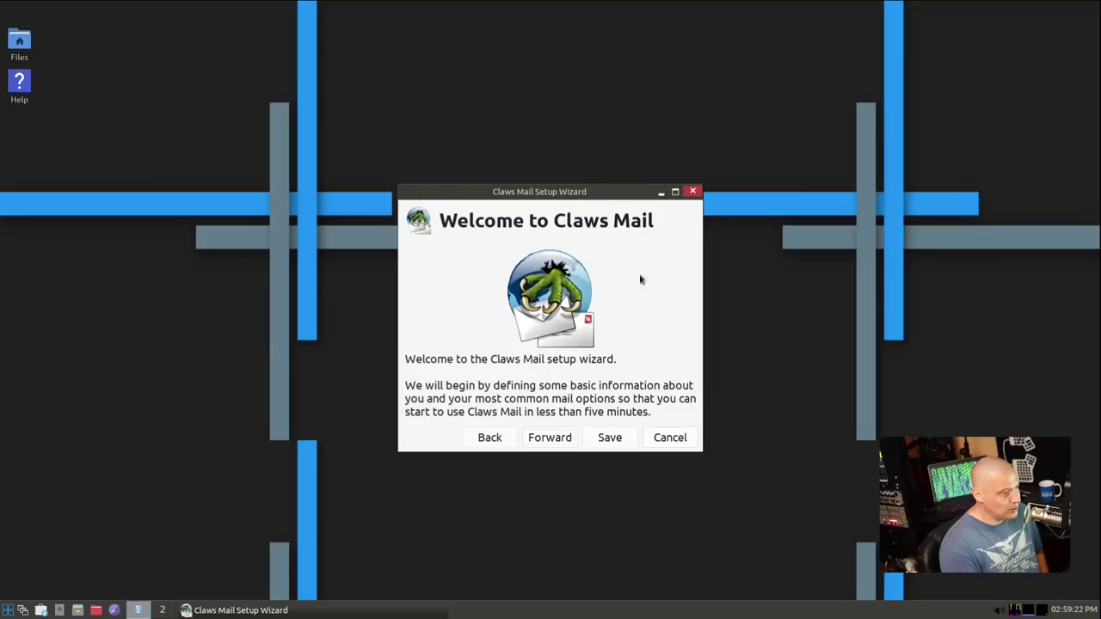
click(693, 192)
click(9, 610)
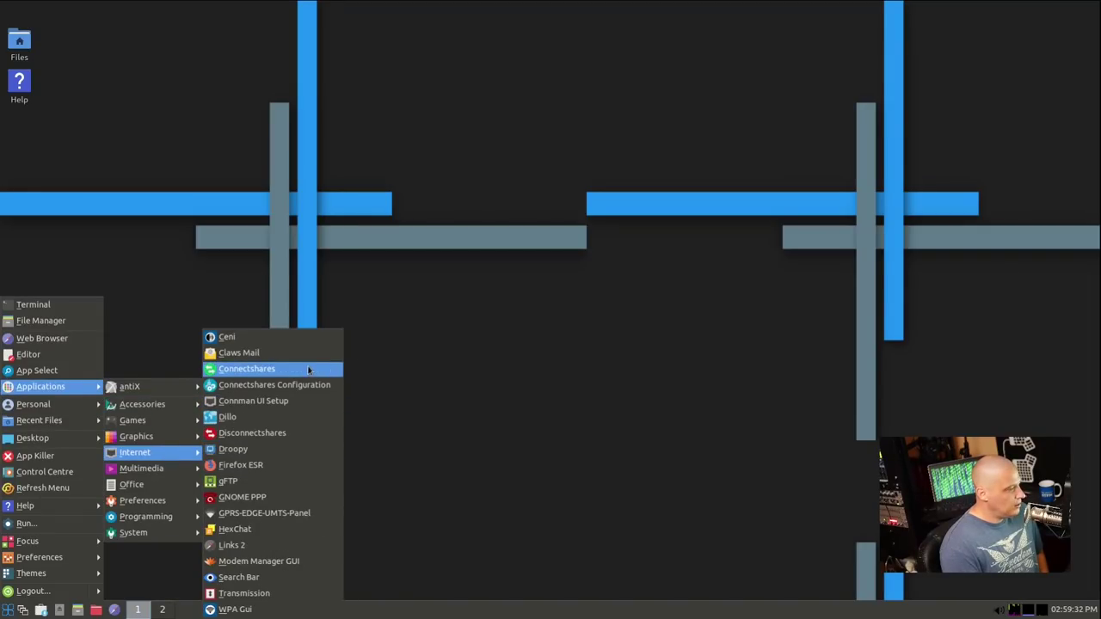
click(292, 456)
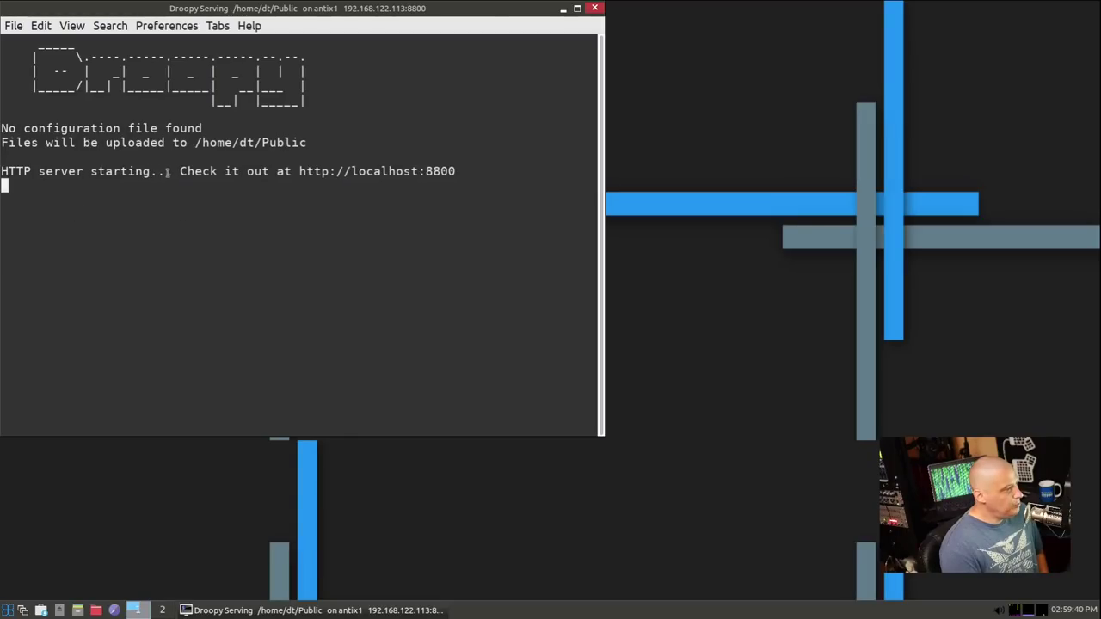
click(250, 26)
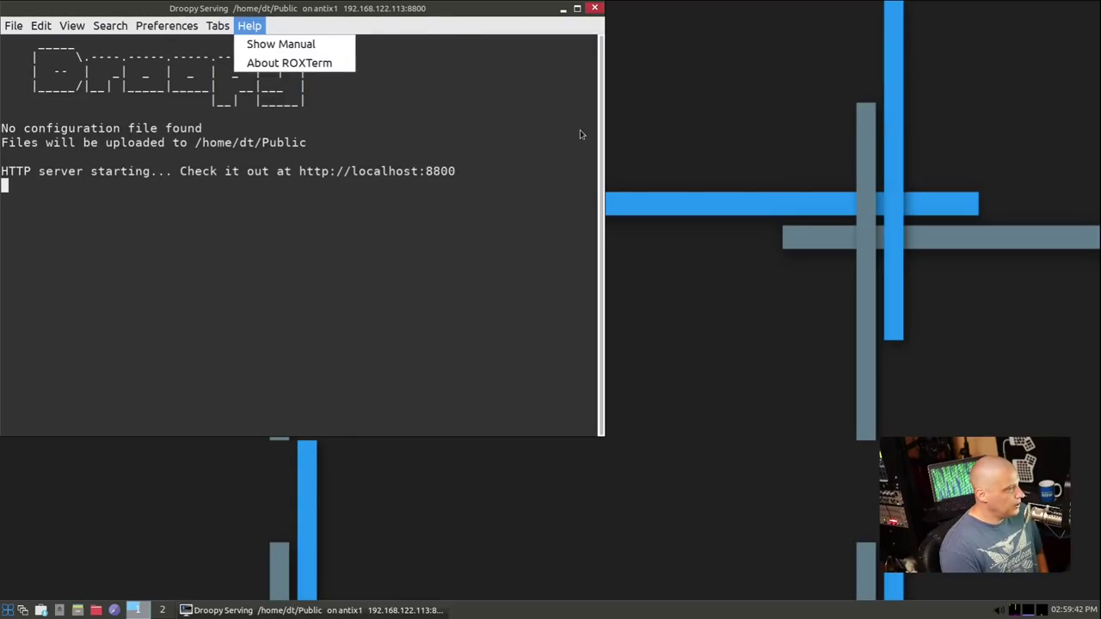
click(609, 66)
click(594, 8)
click(7, 609)
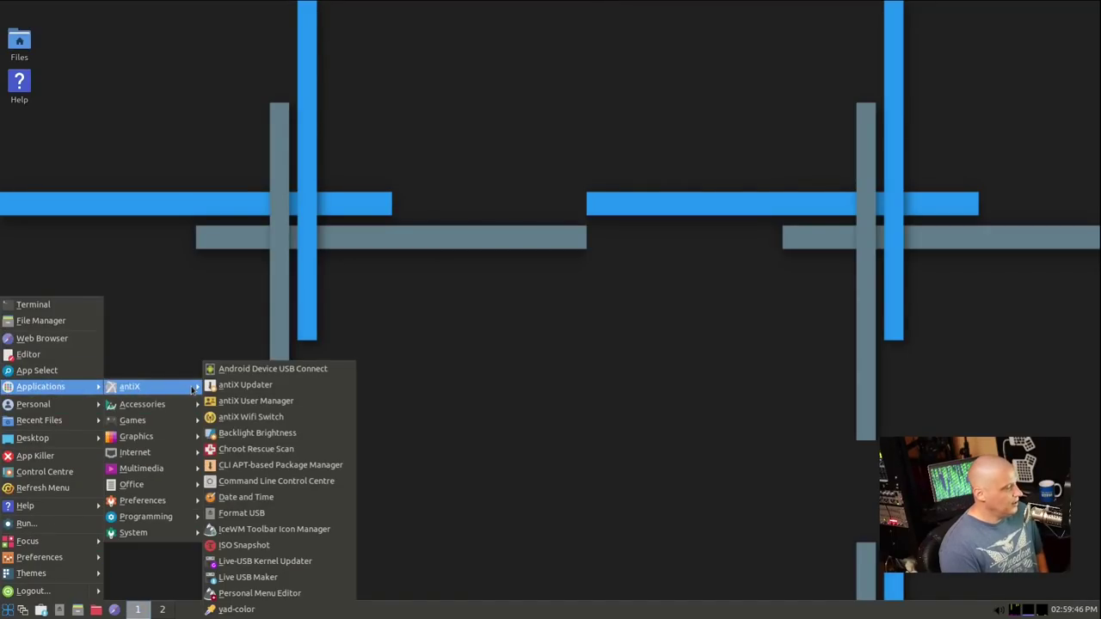
mouse_move(137, 452)
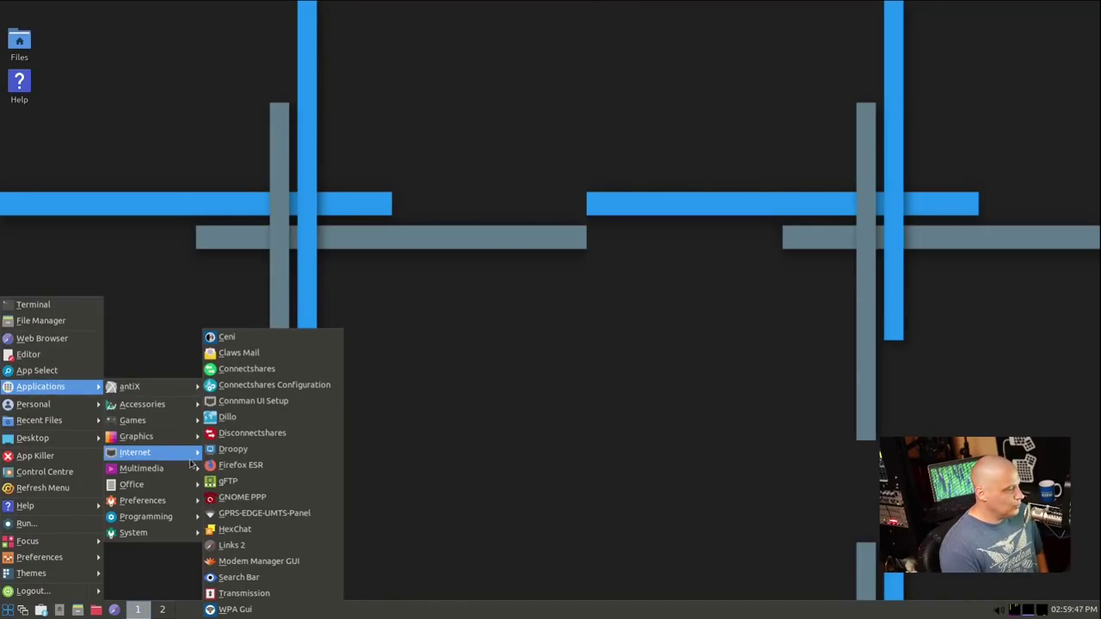
click(287, 471)
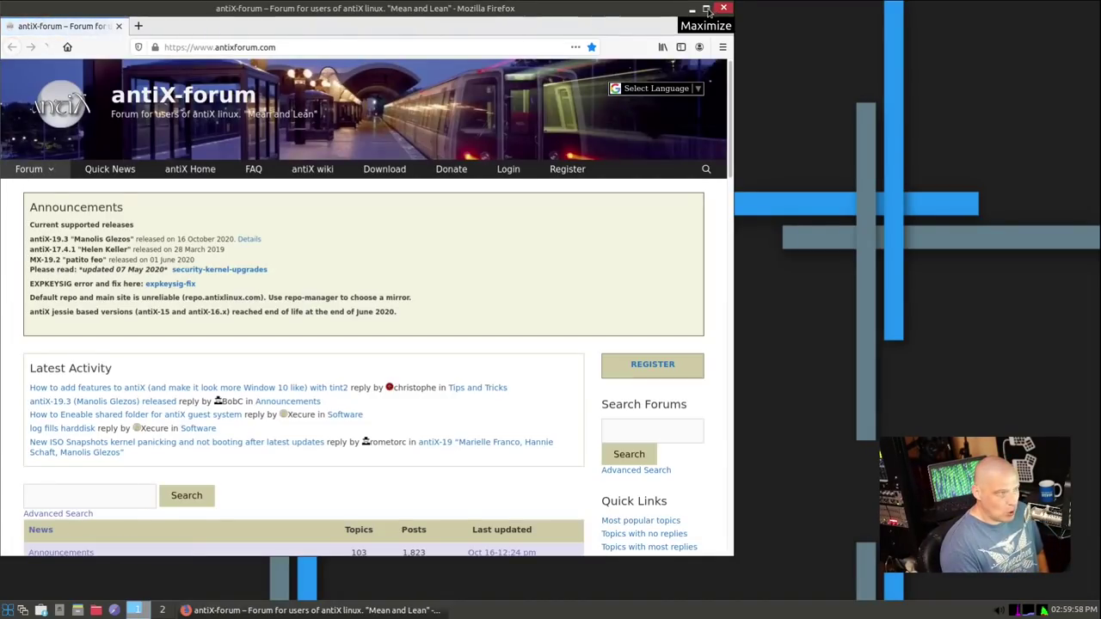
click(707, 10)
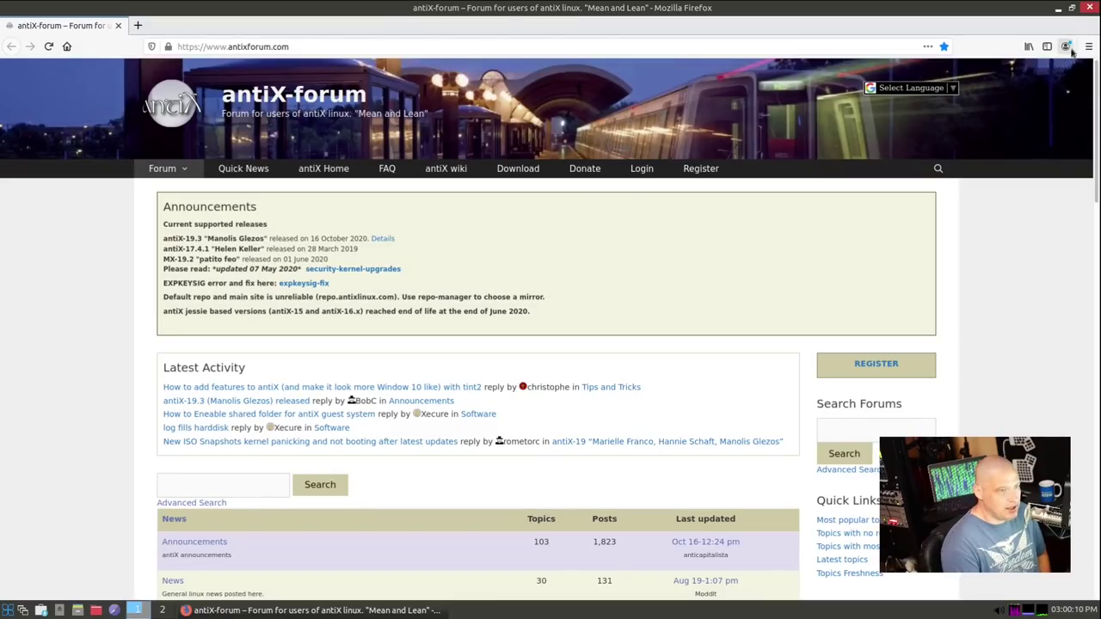
scroll(890, 328, down, 10)
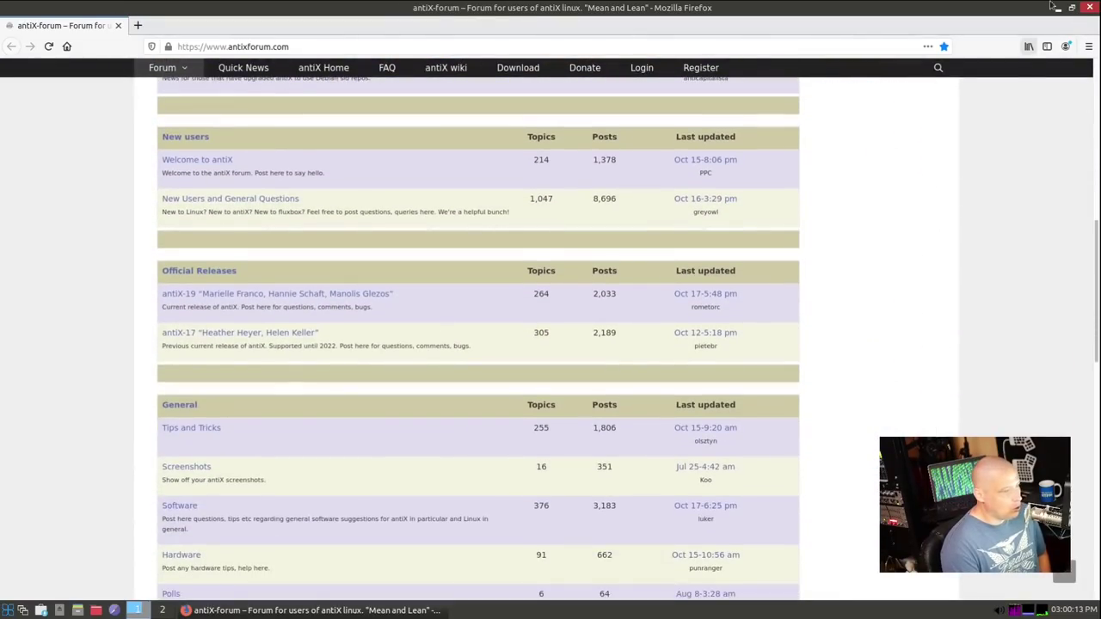
click(1090, 7)
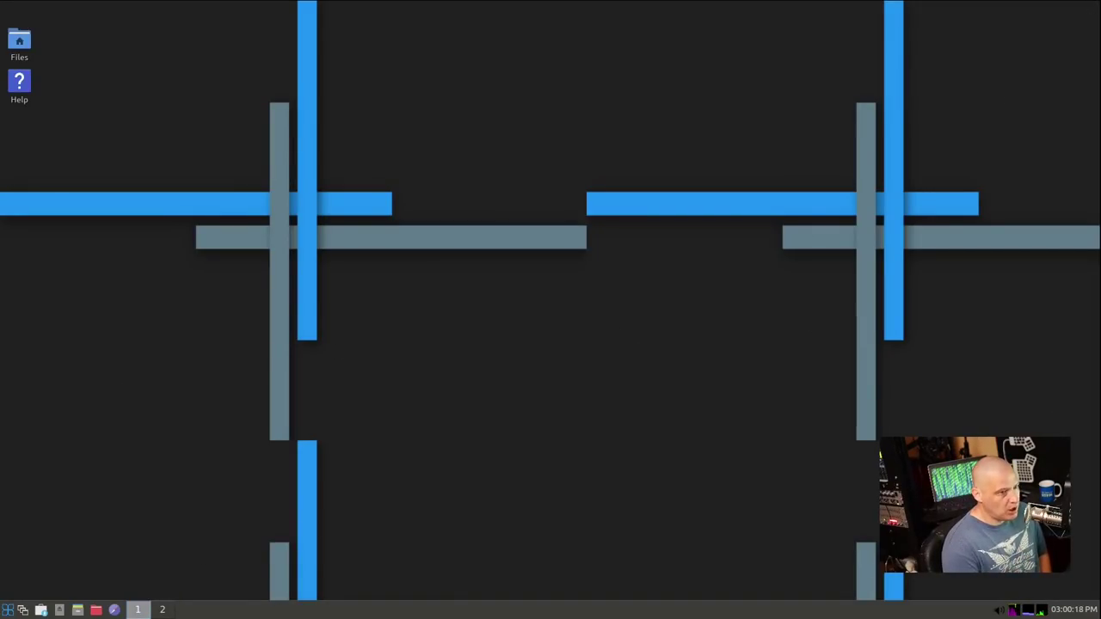
click(7, 610)
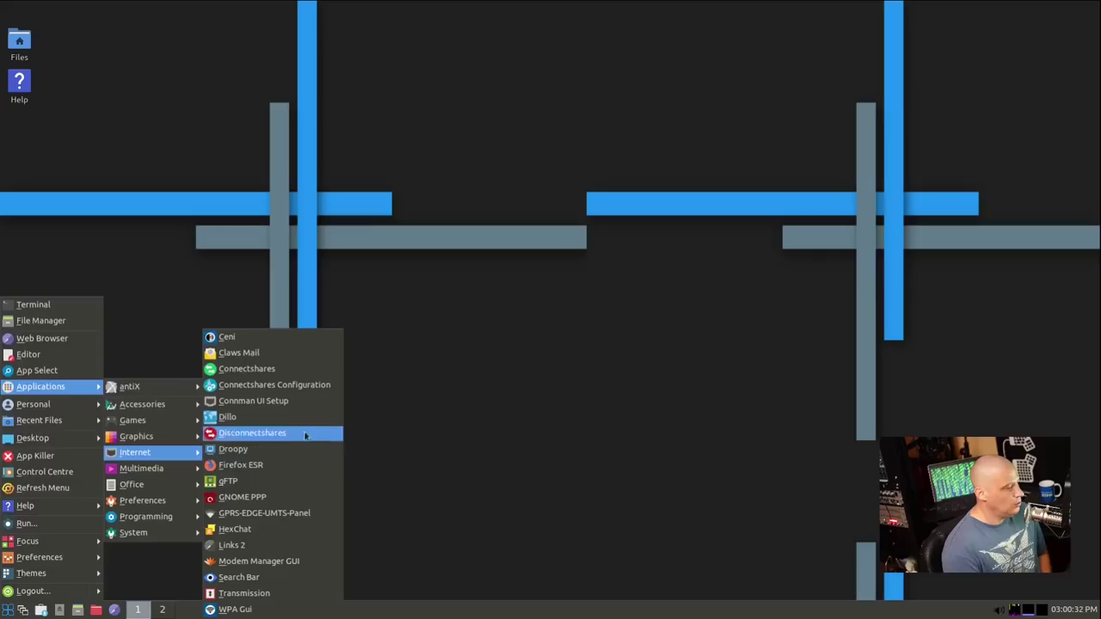
click(275, 531)
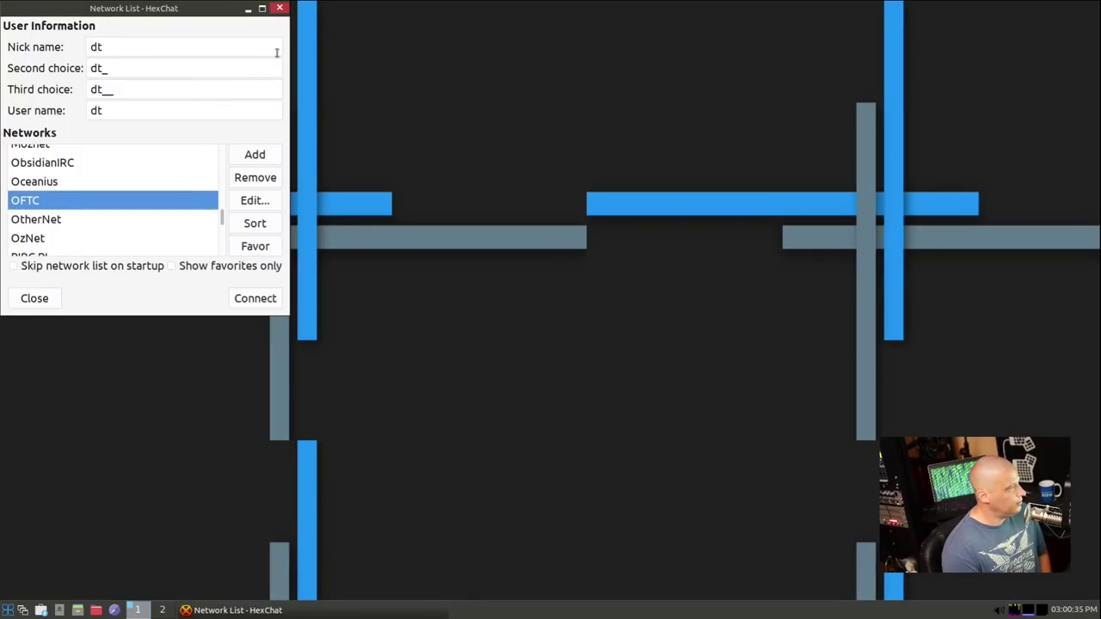
click(237, 301)
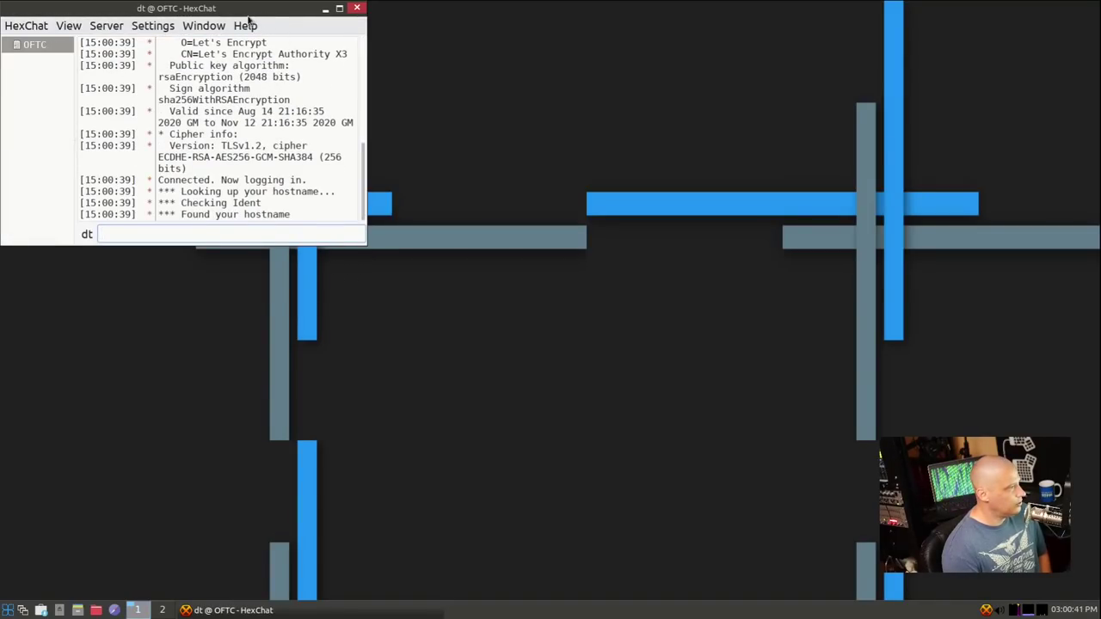
drag(255, 27, 338, 103)
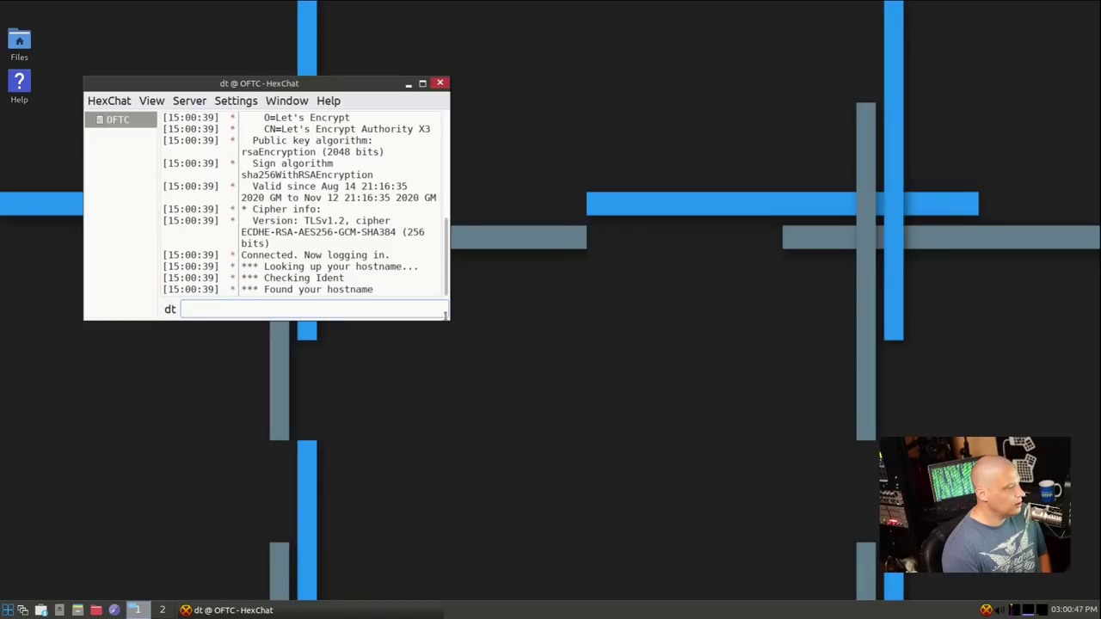
click(440, 83)
click(366, 270)
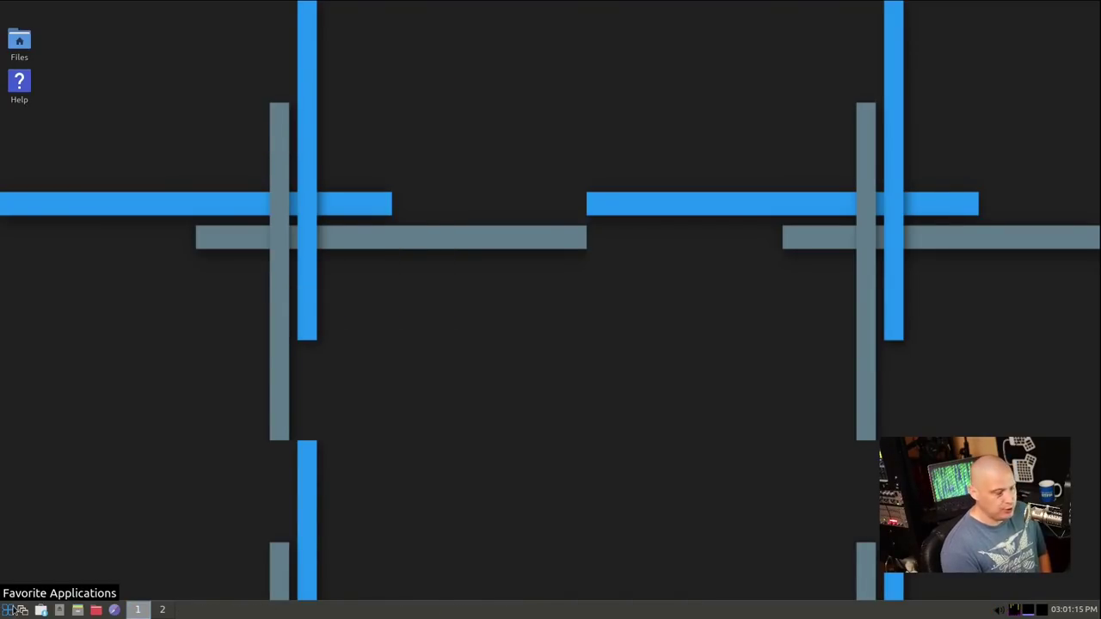
Open the start menu and browse the Games, Accessories, Graphics and Multimedia categories
click(13, 609)
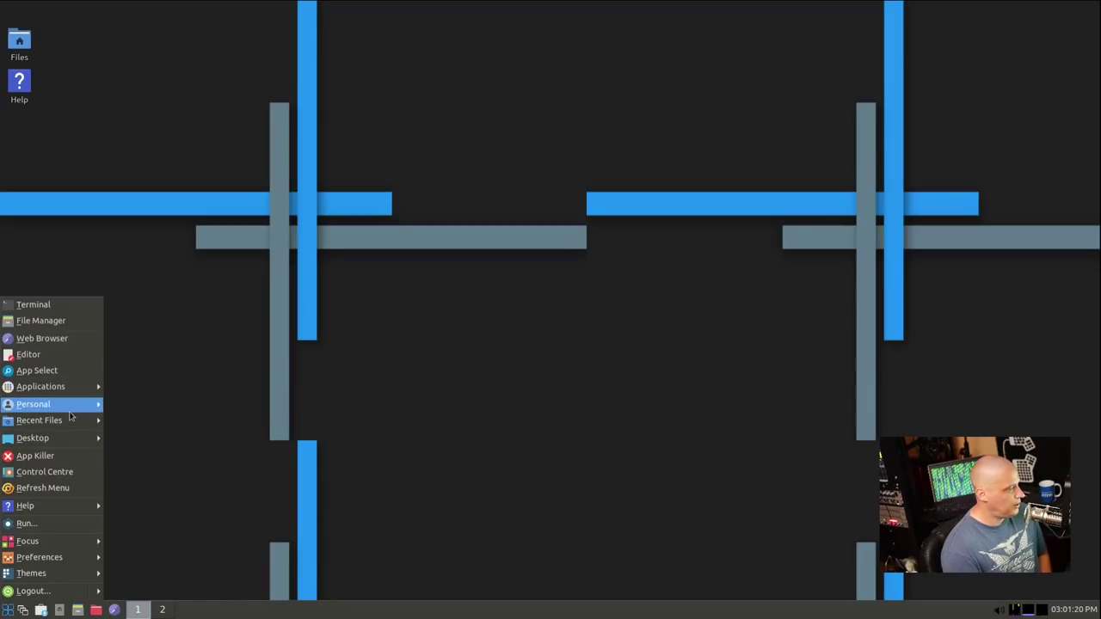
mouse_move(73, 389)
mouse_move(144, 424)
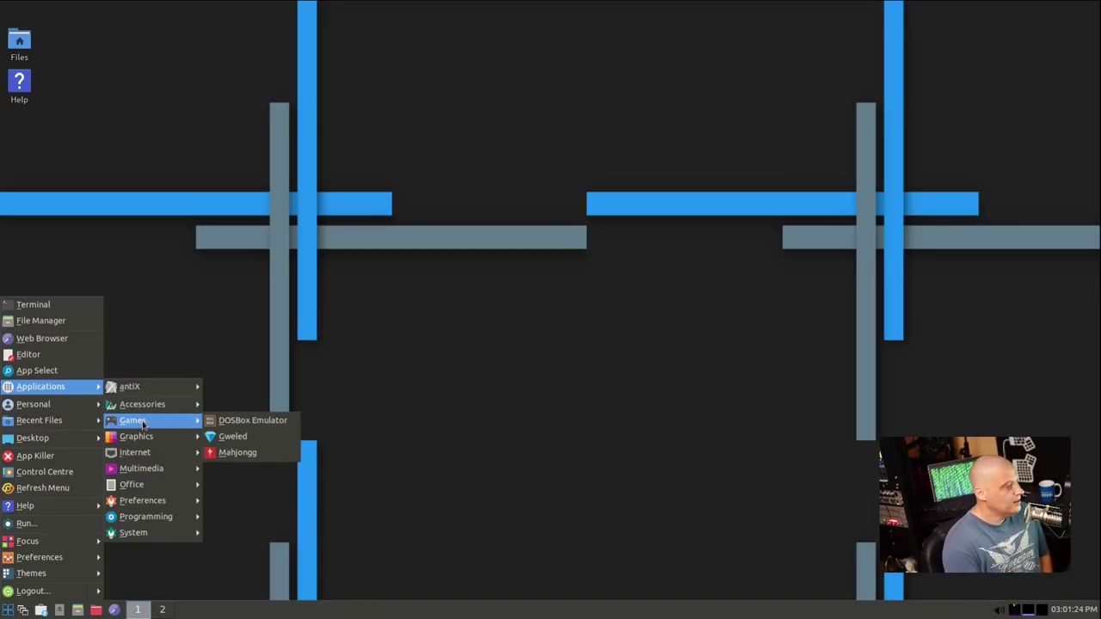
mouse_move(162, 405)
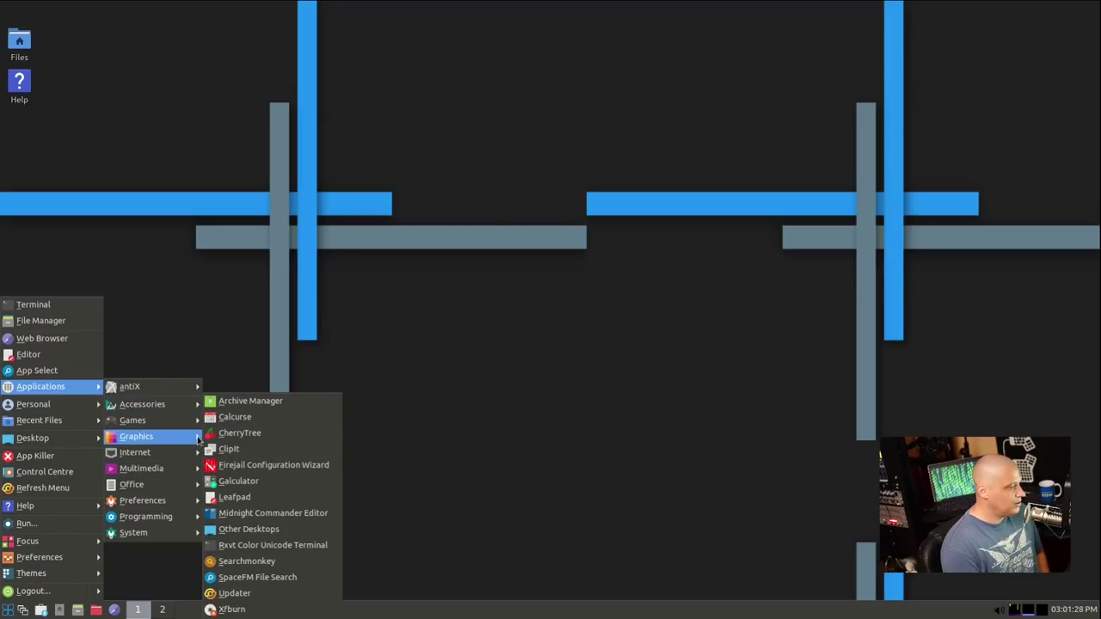
mouse_move(199, 440)
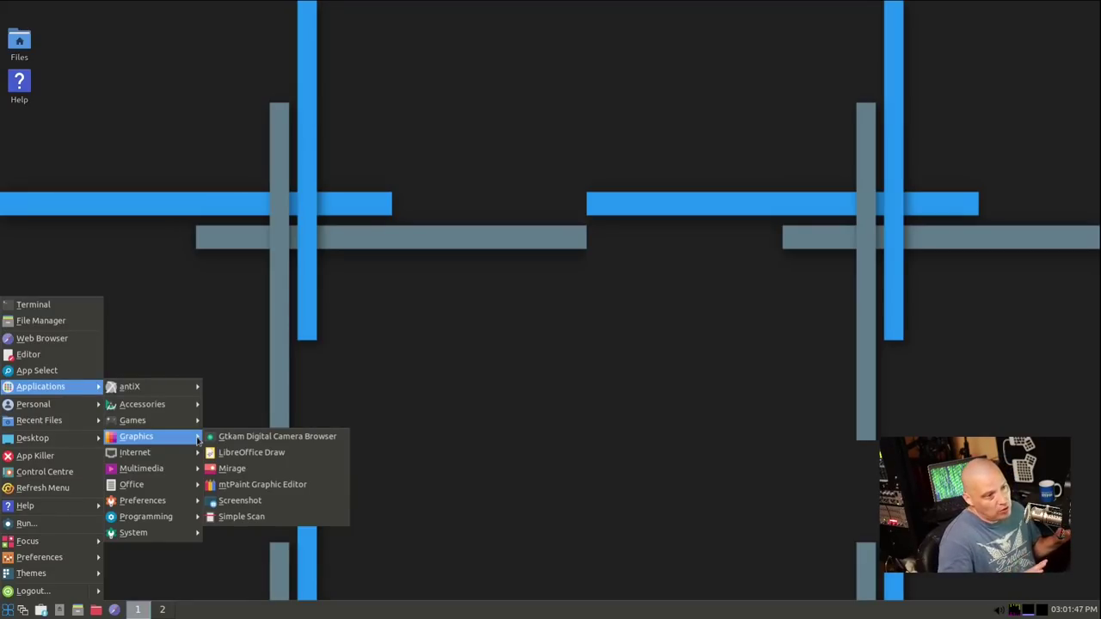
mouse_move(176, 470)
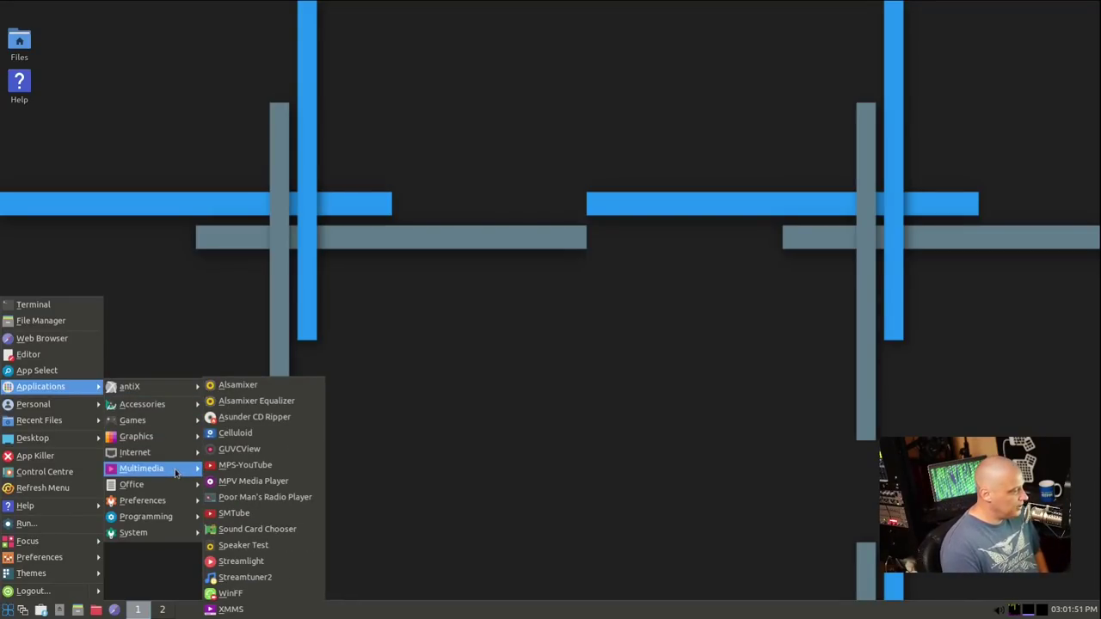
mouse_move(164, 449)
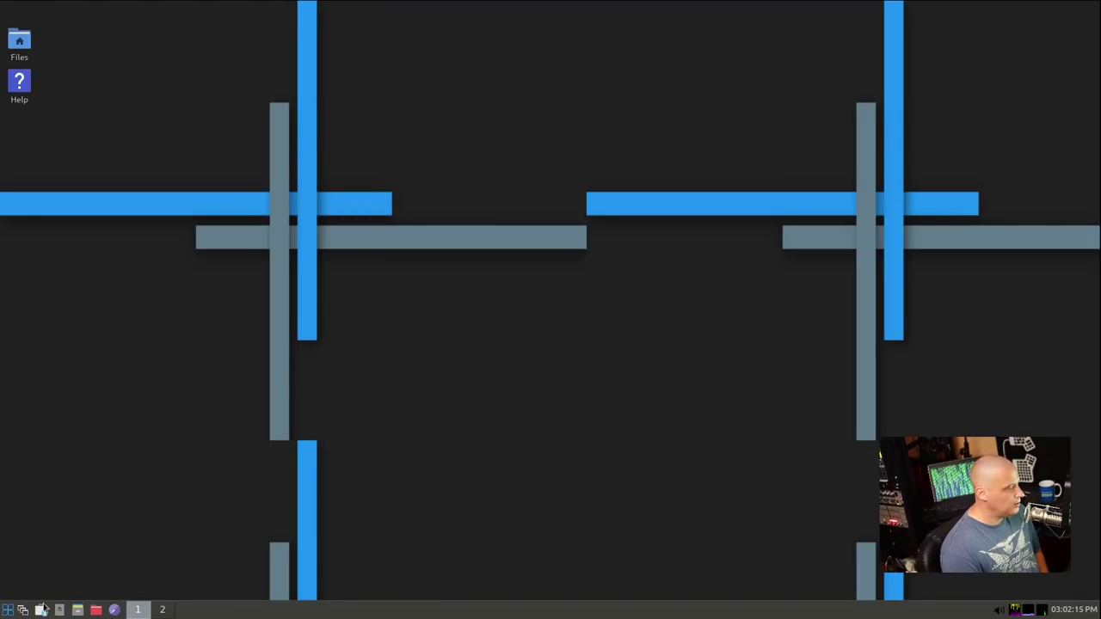
click(8, 610)
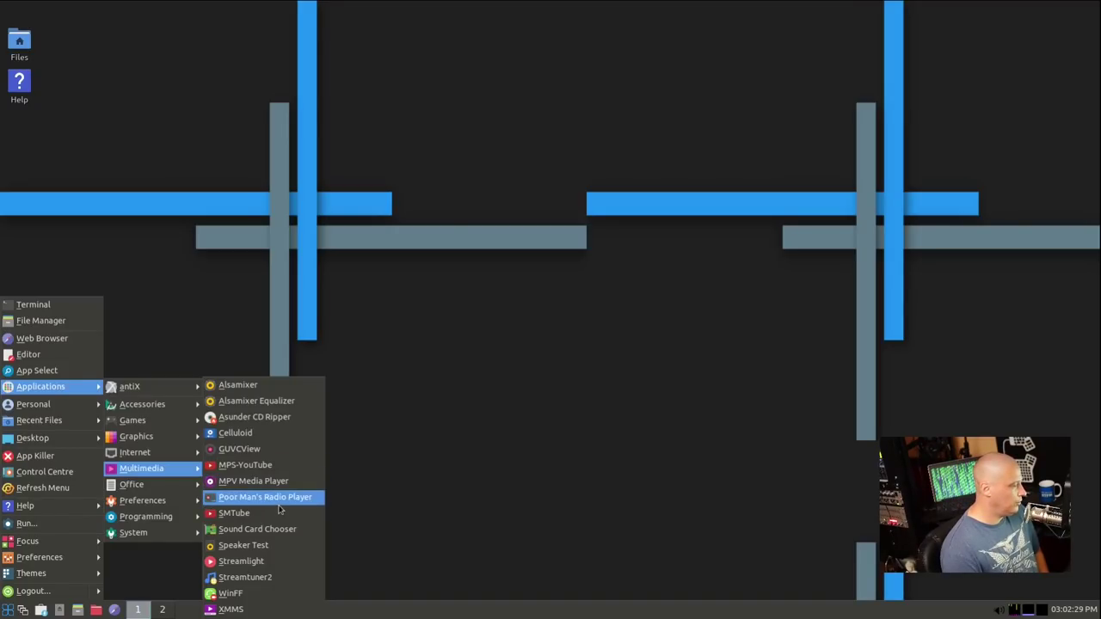
click(275, 482)
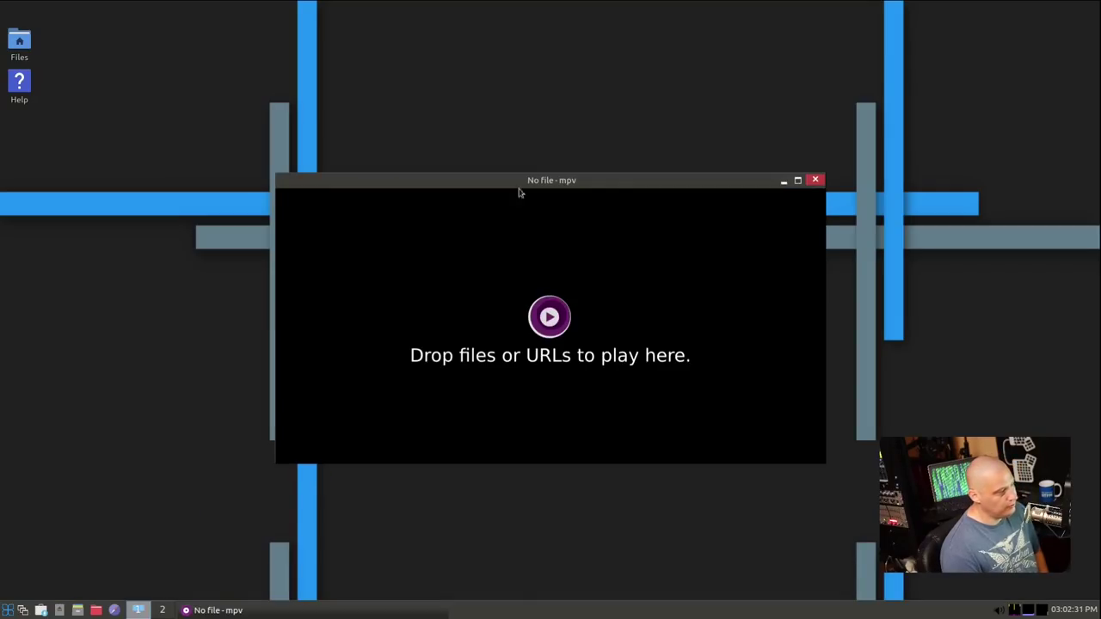
click(814, 180)
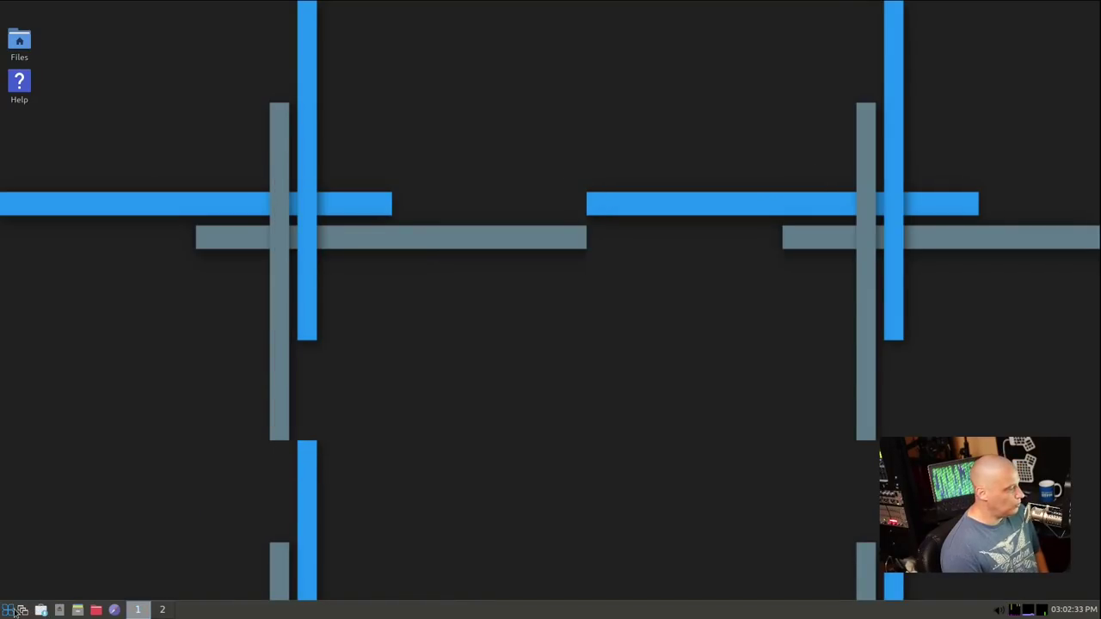
click(12, 612)
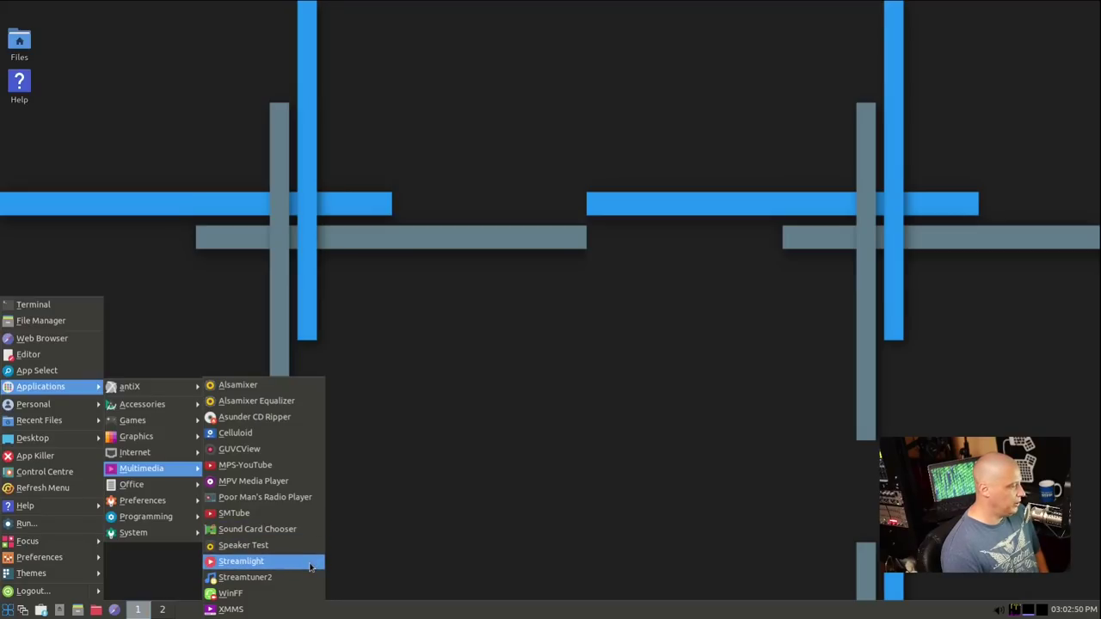
Launch XMMS from the Multimedia menu, nudge its window down-right, then close it
click(294, 609)
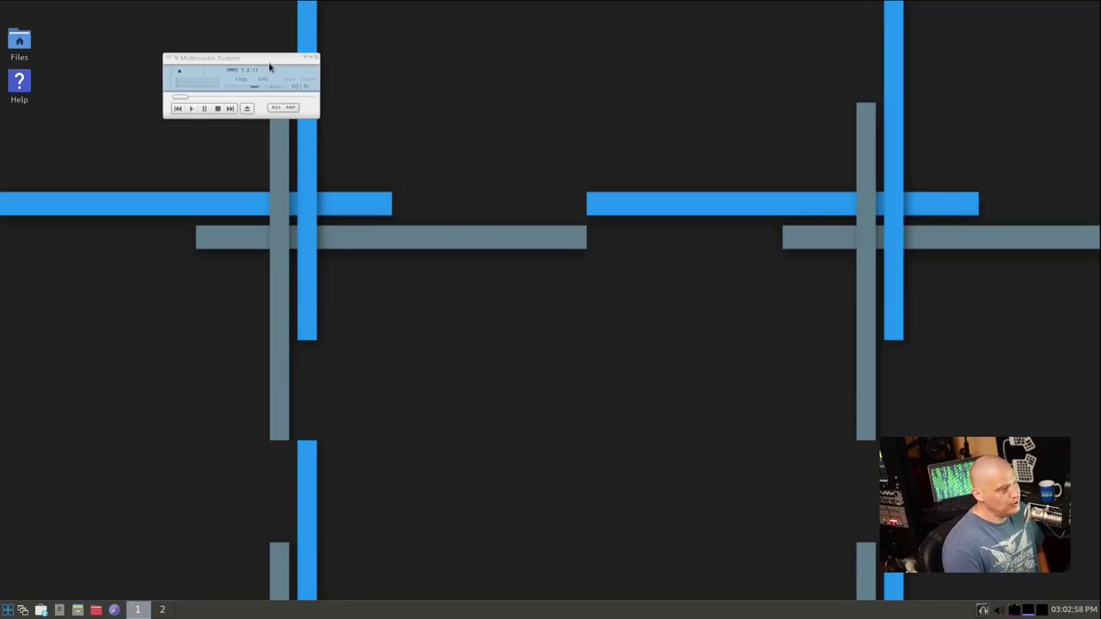
drag(271, 66, 347, 129)
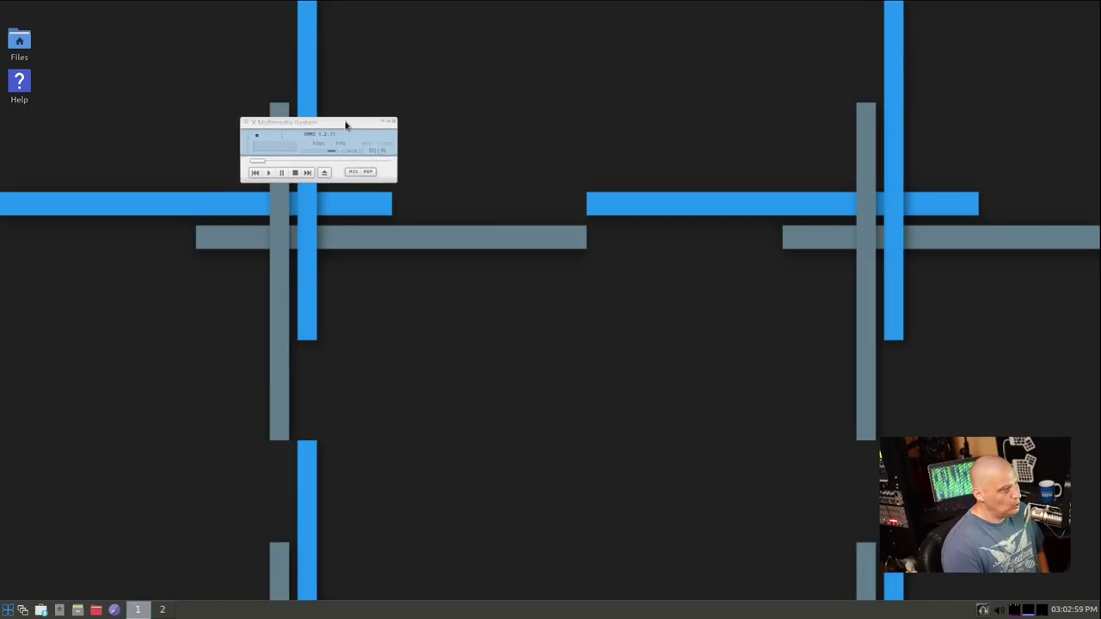
click(392, 123)
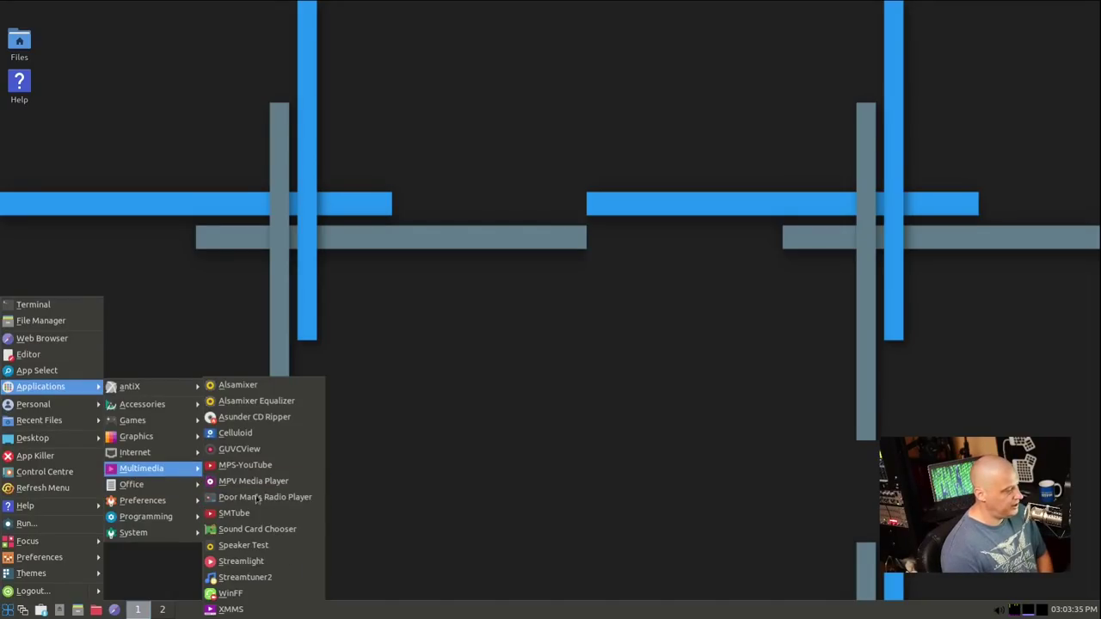
Launch LibreOffice Writer, dismiss Tip of the Day, confirm version 7.0.2.2, then close Writer
mouse_move(155, 490)
click(245, 568)
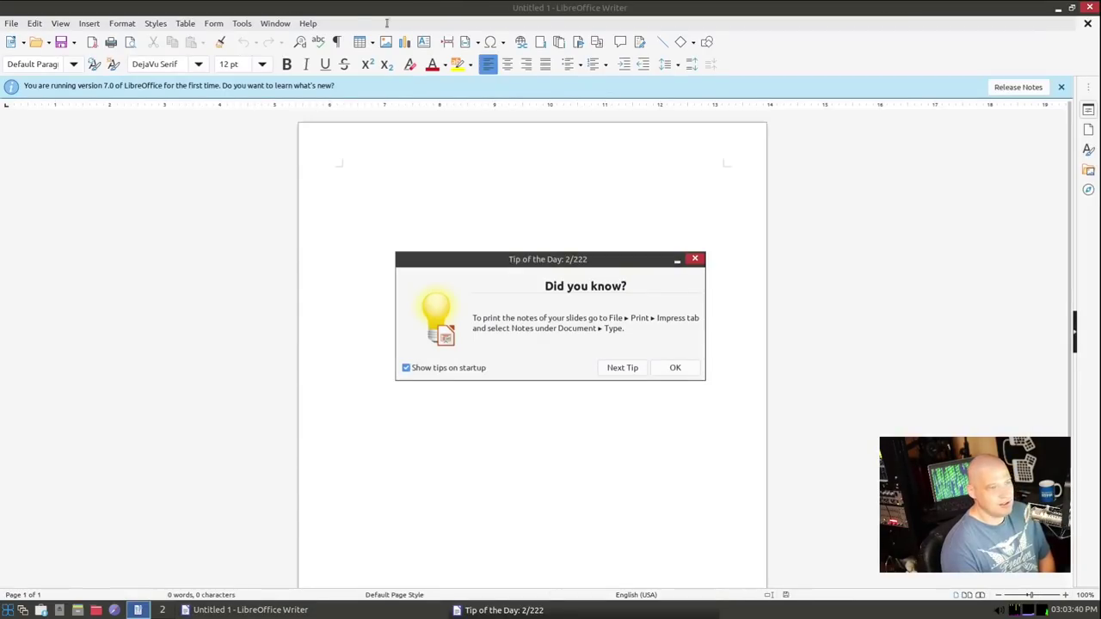
click(695, 259)
click(308, 23)
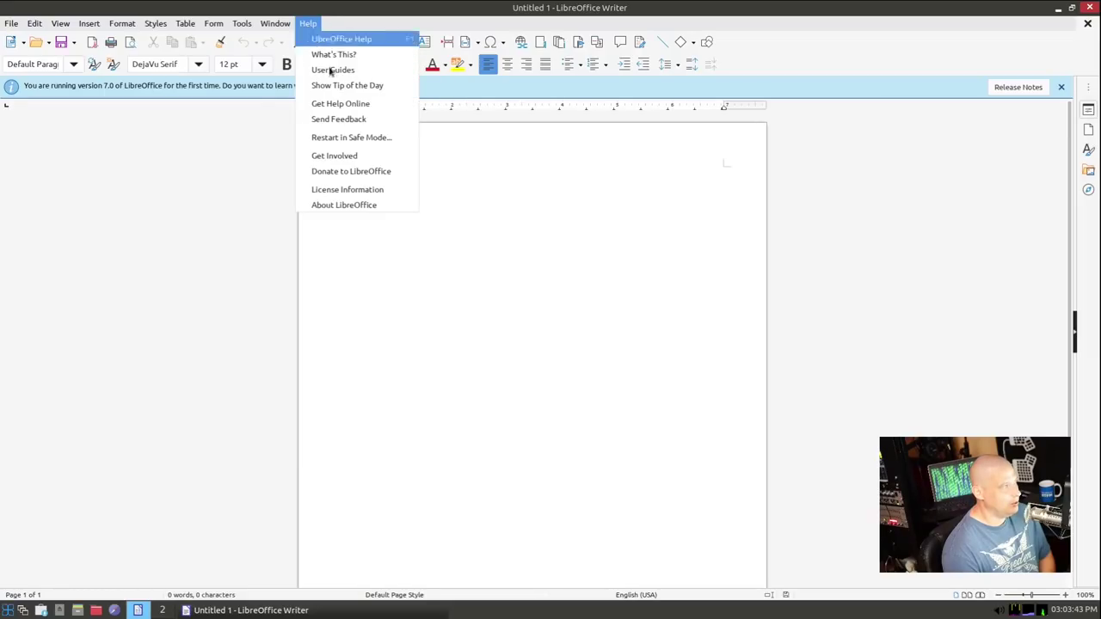
click(367, 203)
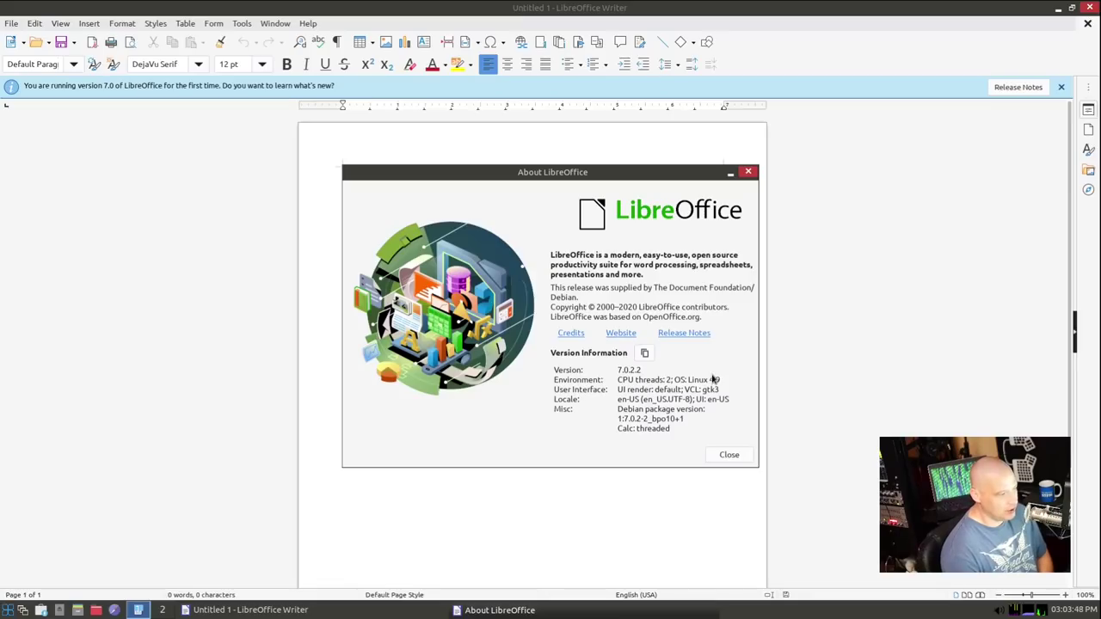
click(748, 172)
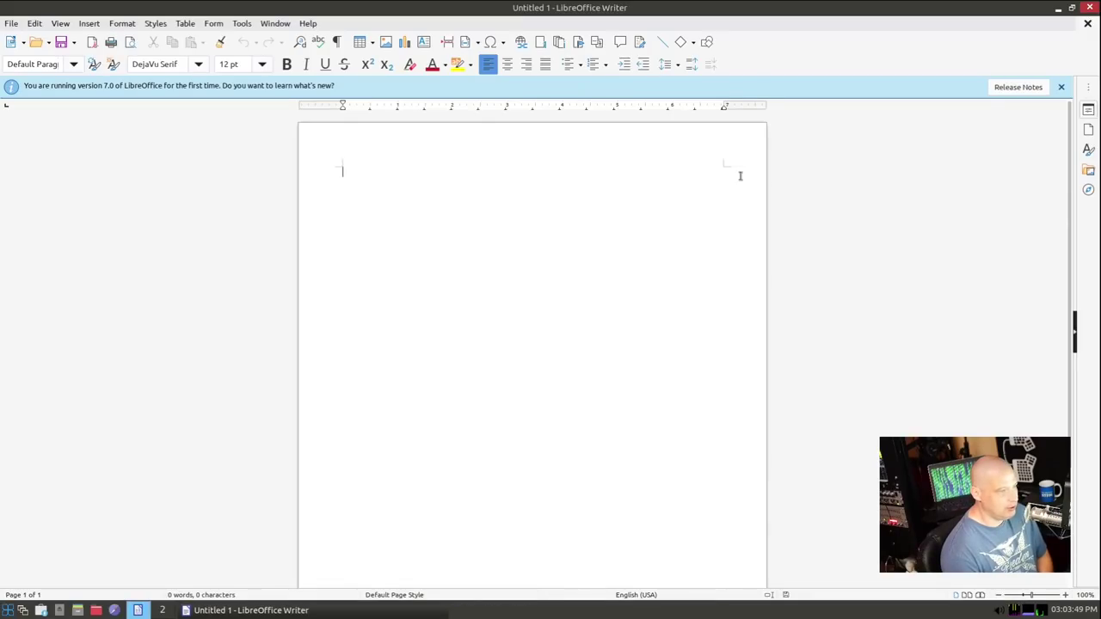
click(1088, 7)
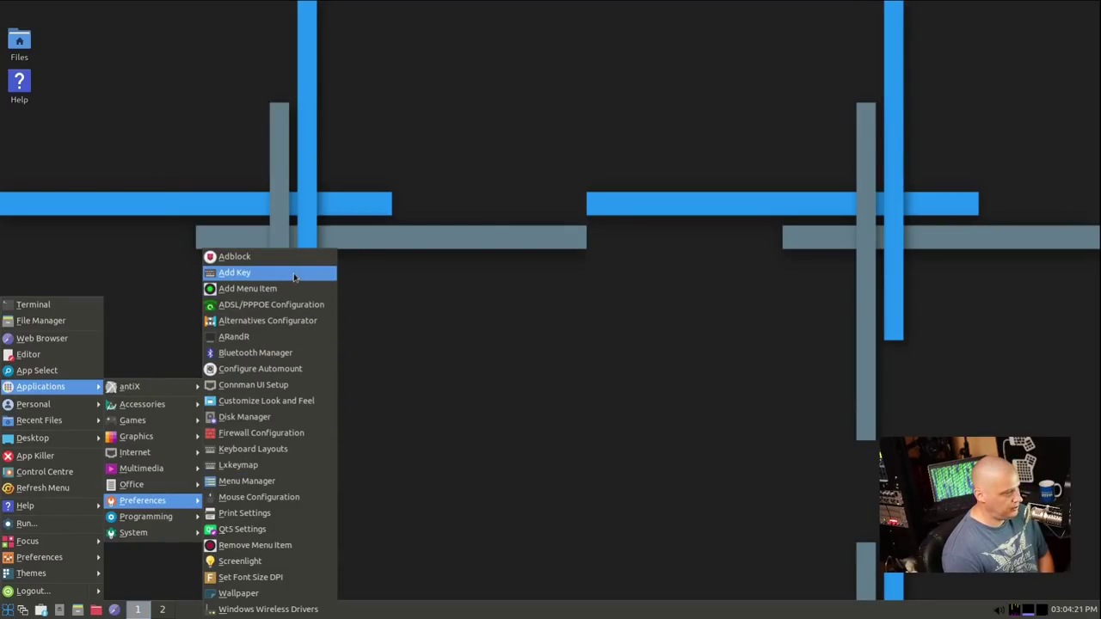
click(275, 339)
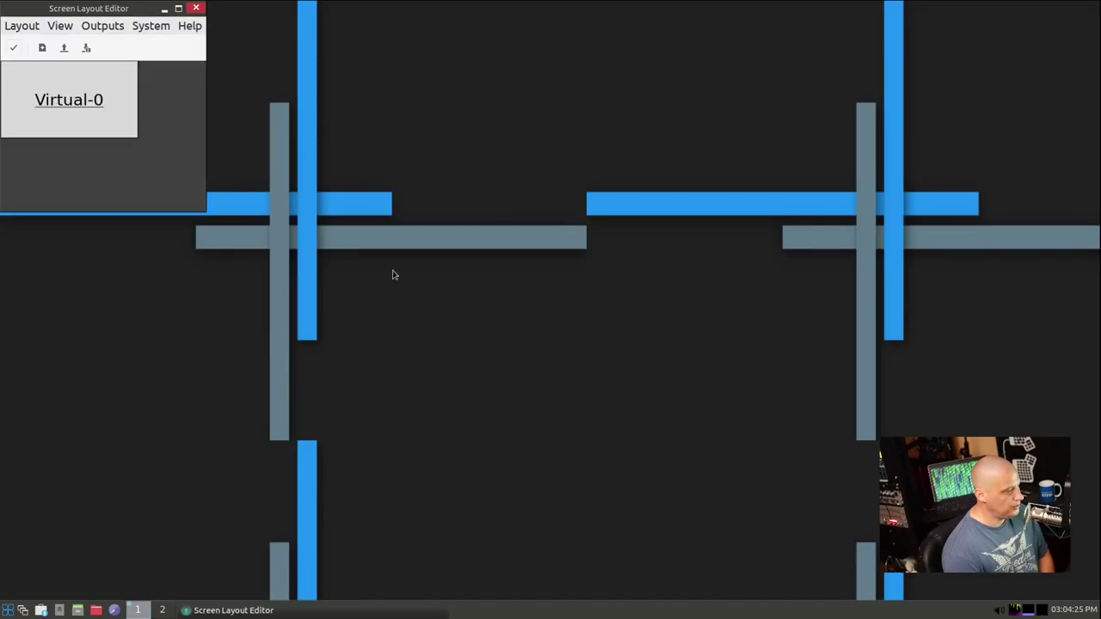
drag(138, 10, 238, 146)
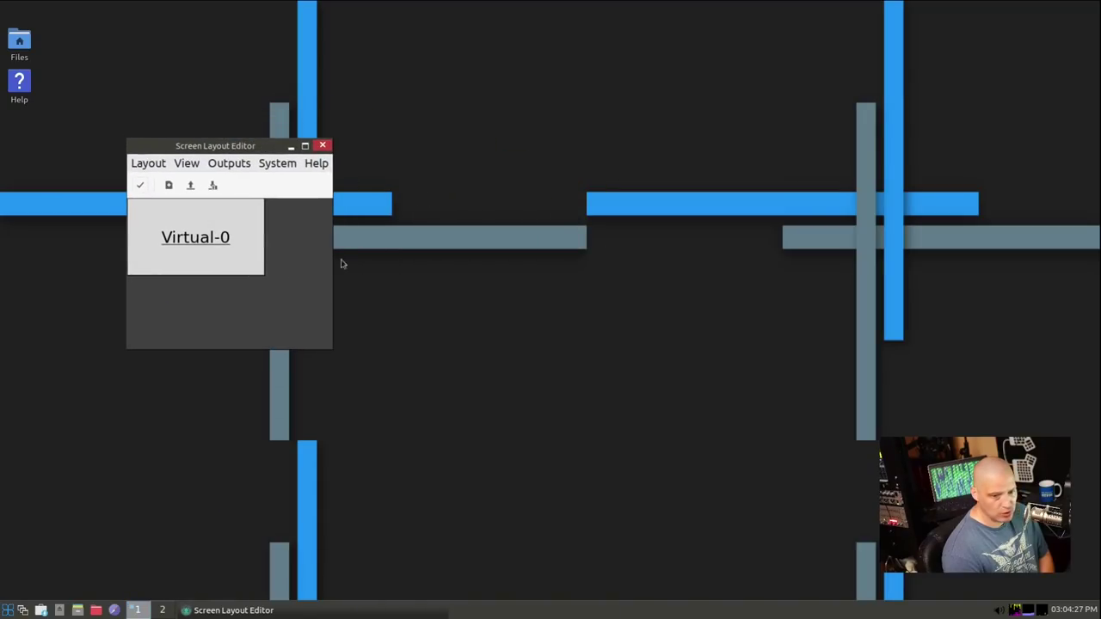
click(322, 146)
click(8, 609)
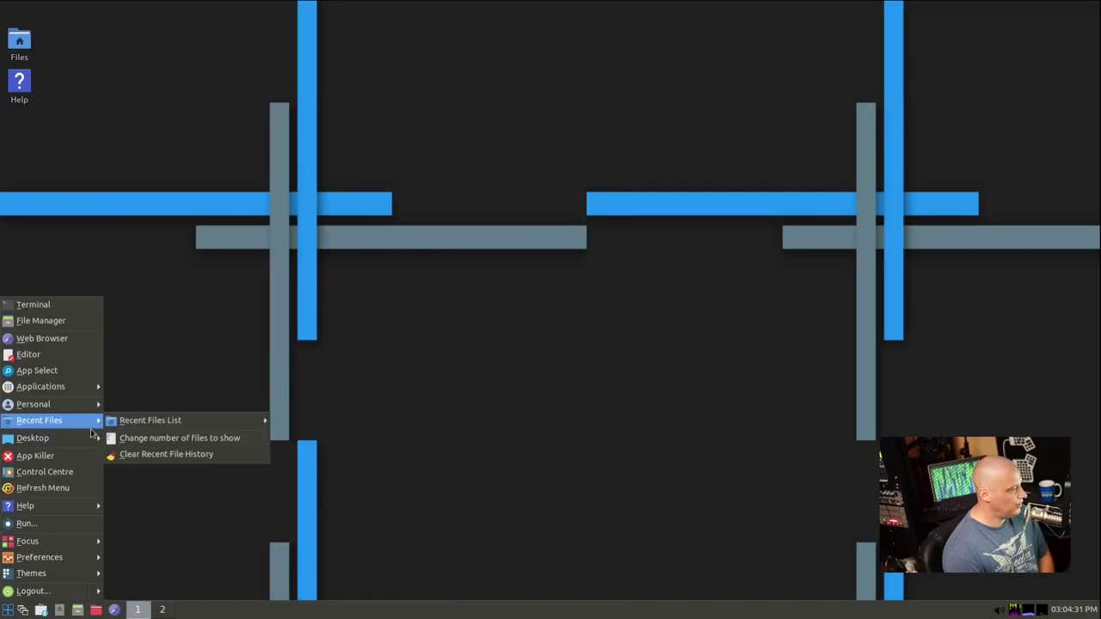
mouse_move(51, 386)
mouse_move(142, 501)
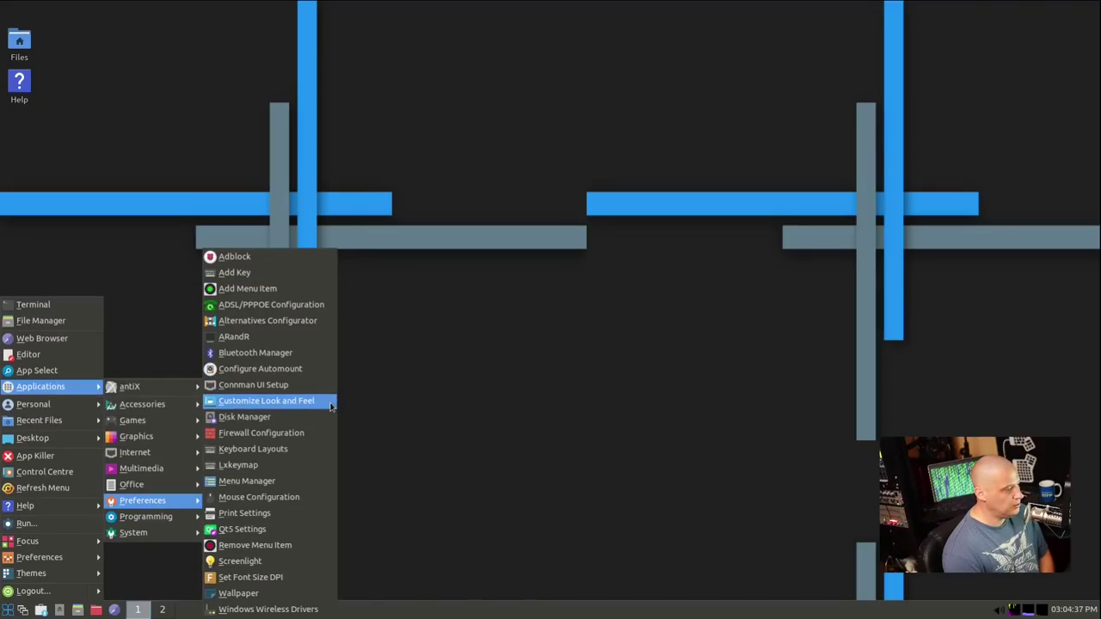
click(334, 402)
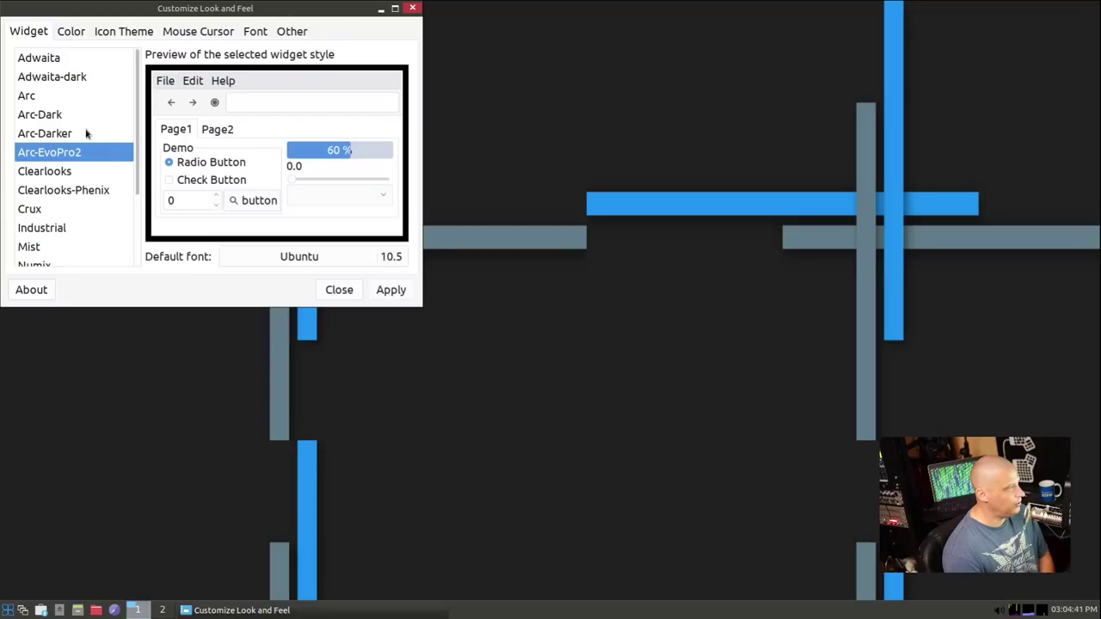
click(116, 33)
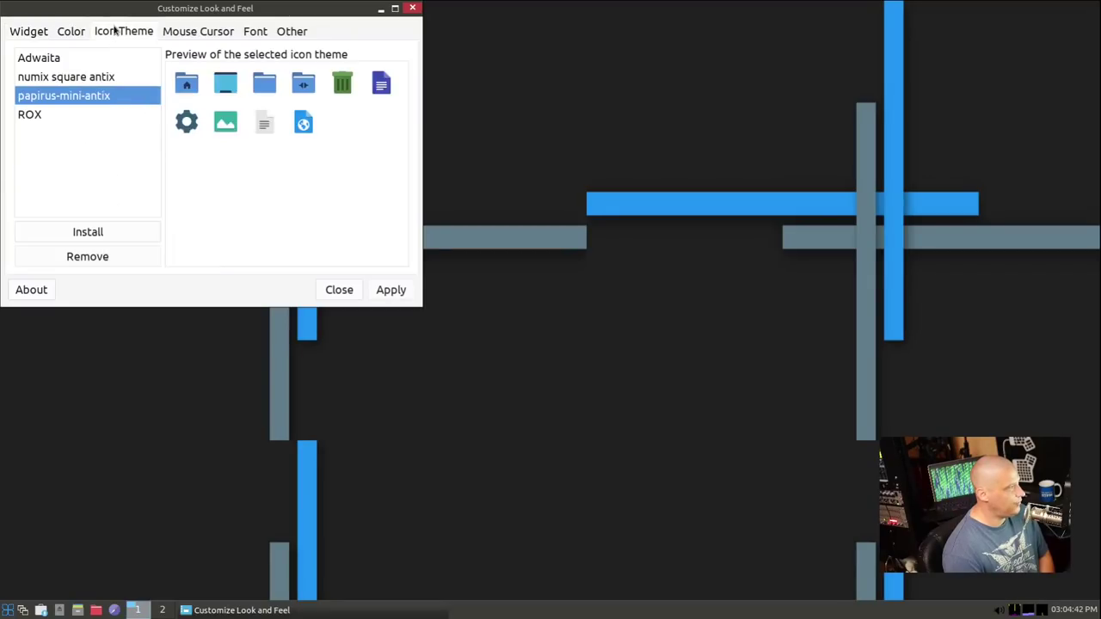
click(413, 8)
Launch Firewall Configuration, move it centre-left, confirm Gufw 12.10.0 in About, then close it
click(9, 612)
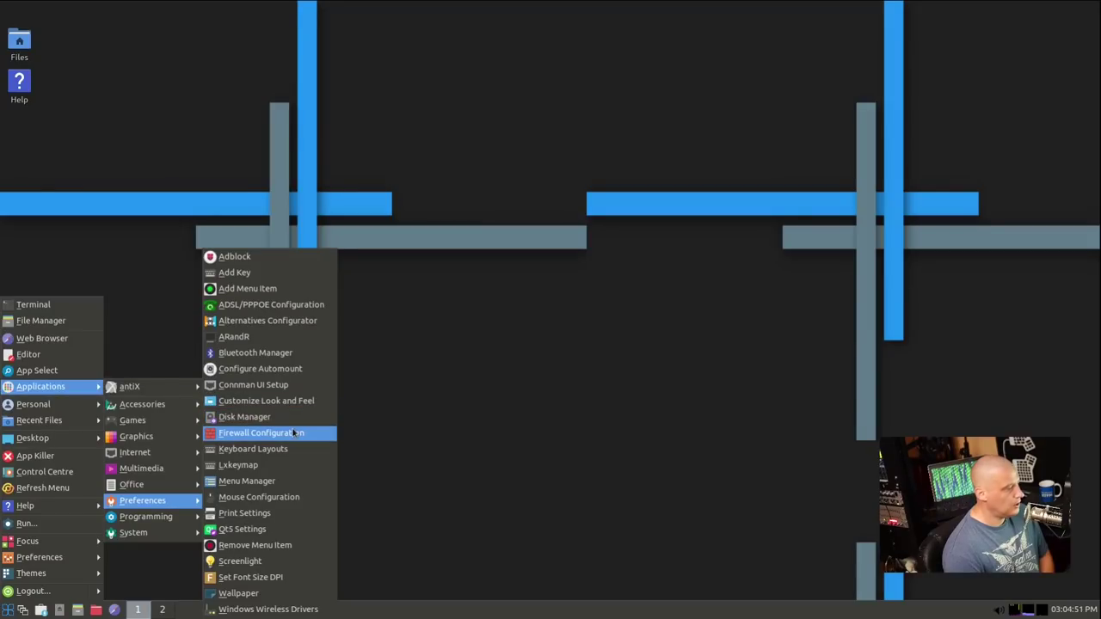
click(359, 336)
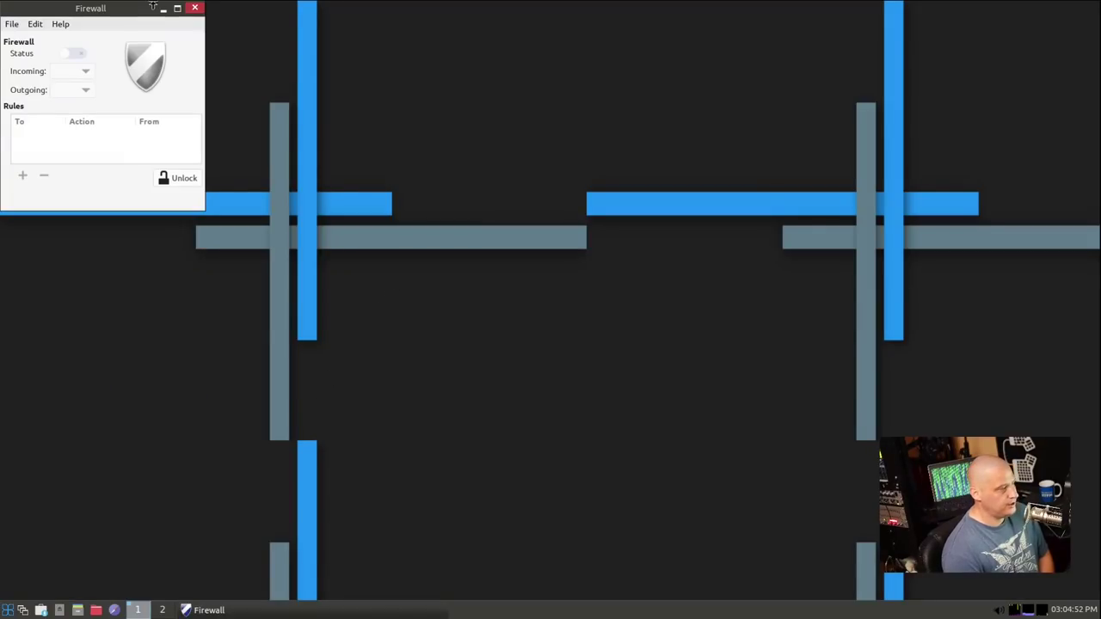
drag(73, 12, 357, 137)
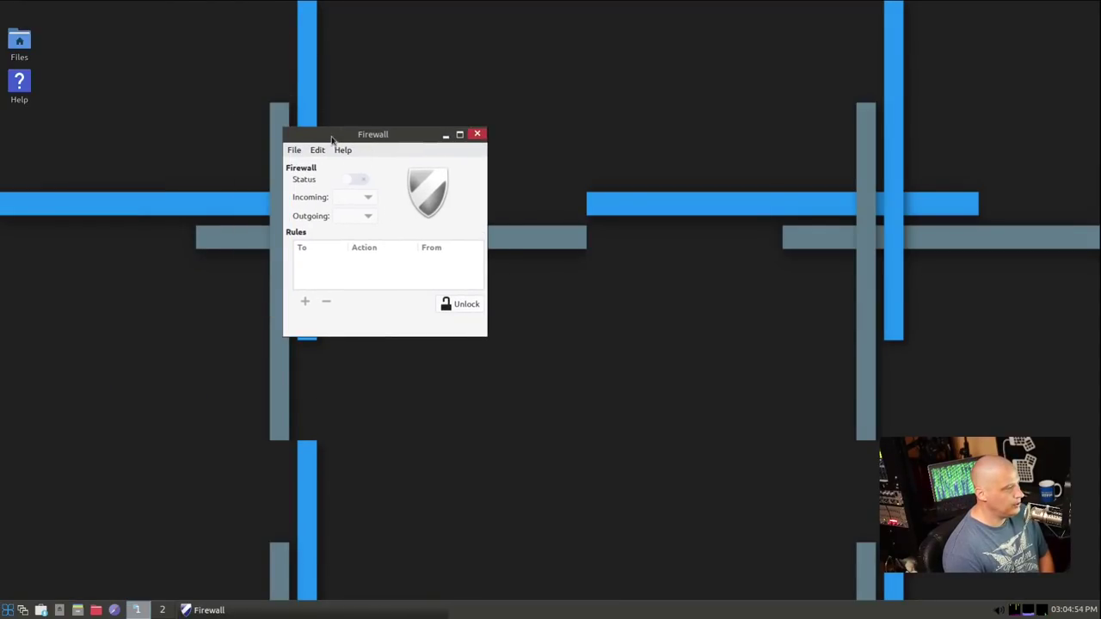
click(343, 149)
click(391, 240)
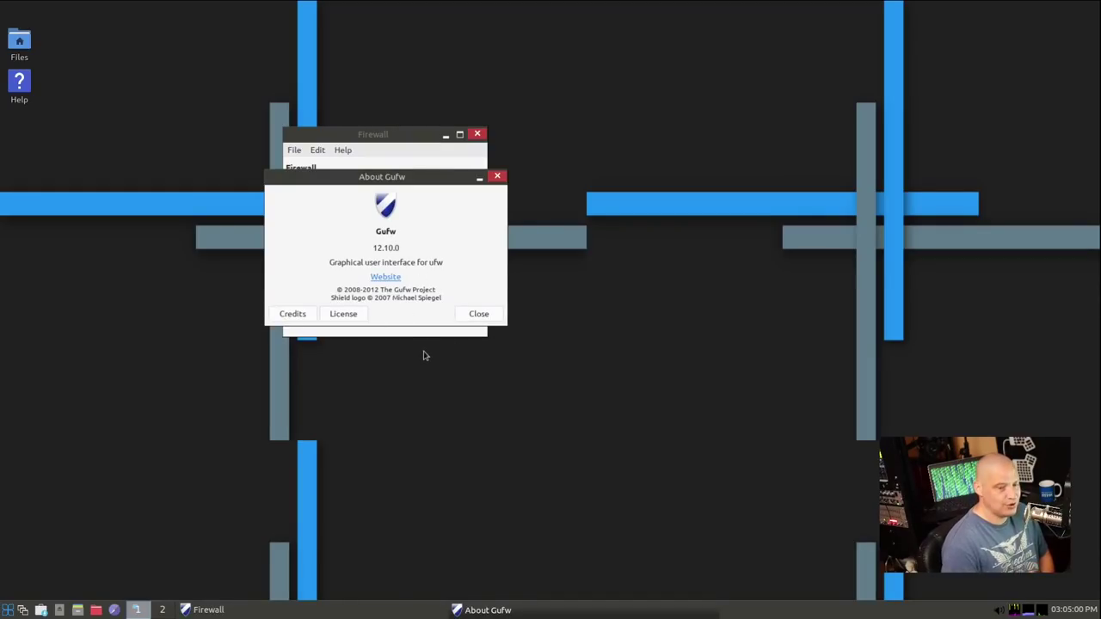
click(497, 178)
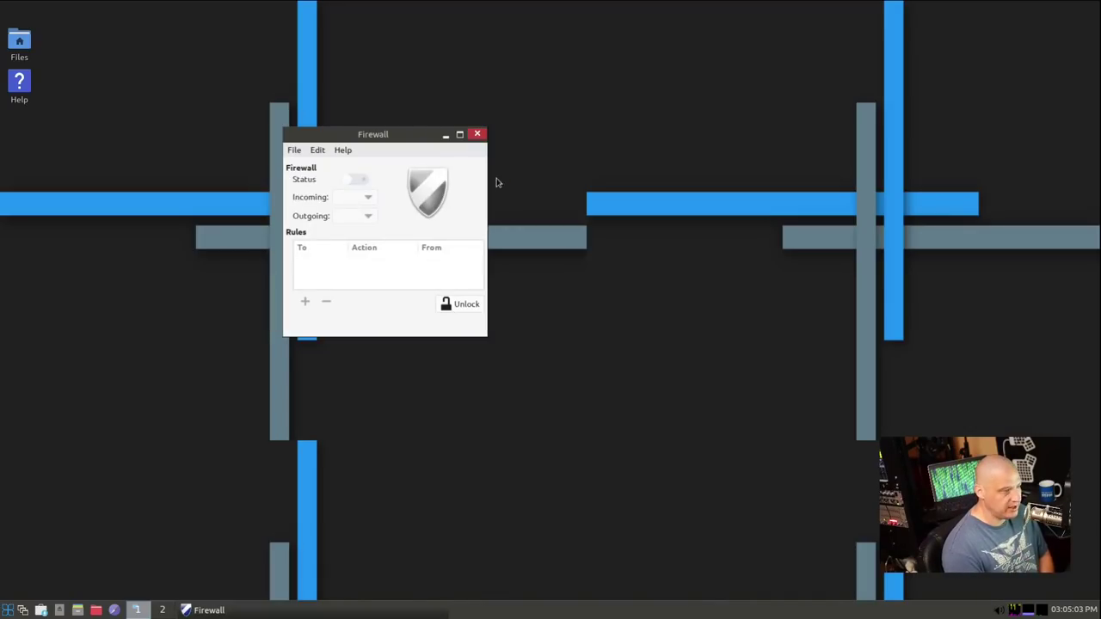
click(478, 135)
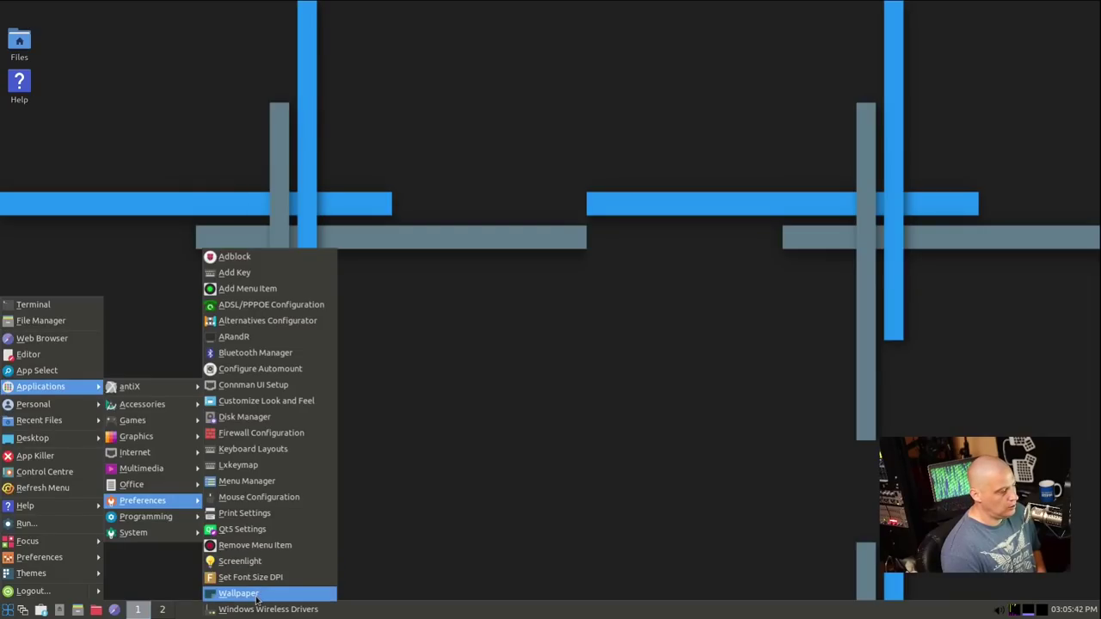
Launch antiX Wallpaper and apply antiX-ice.png as the desktop background
click(239, 593)
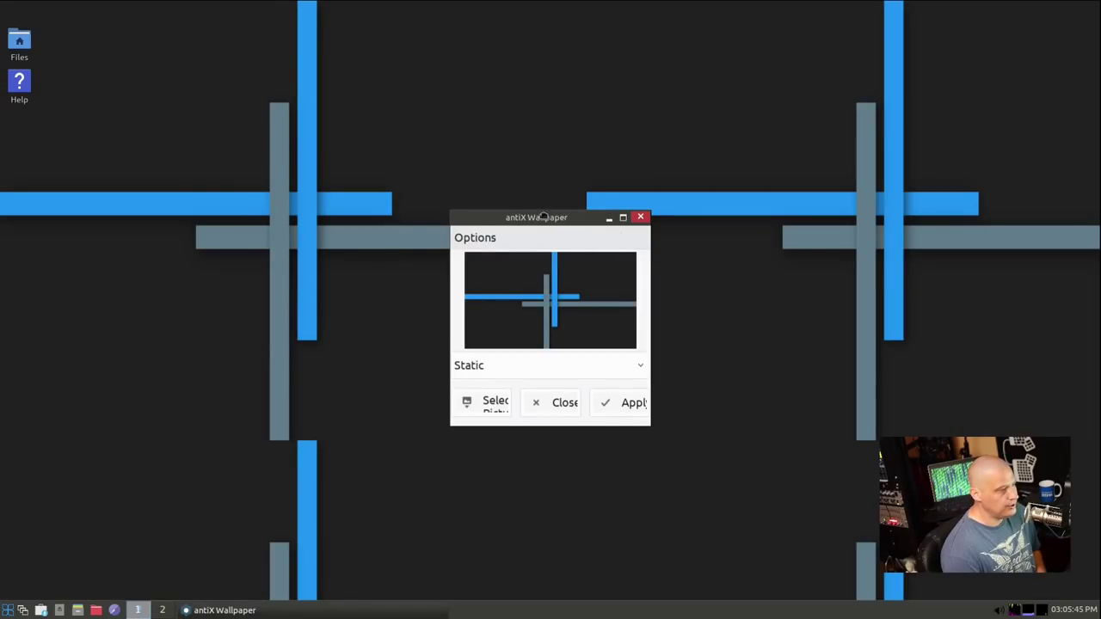
drag(562, 218, 362, 97)
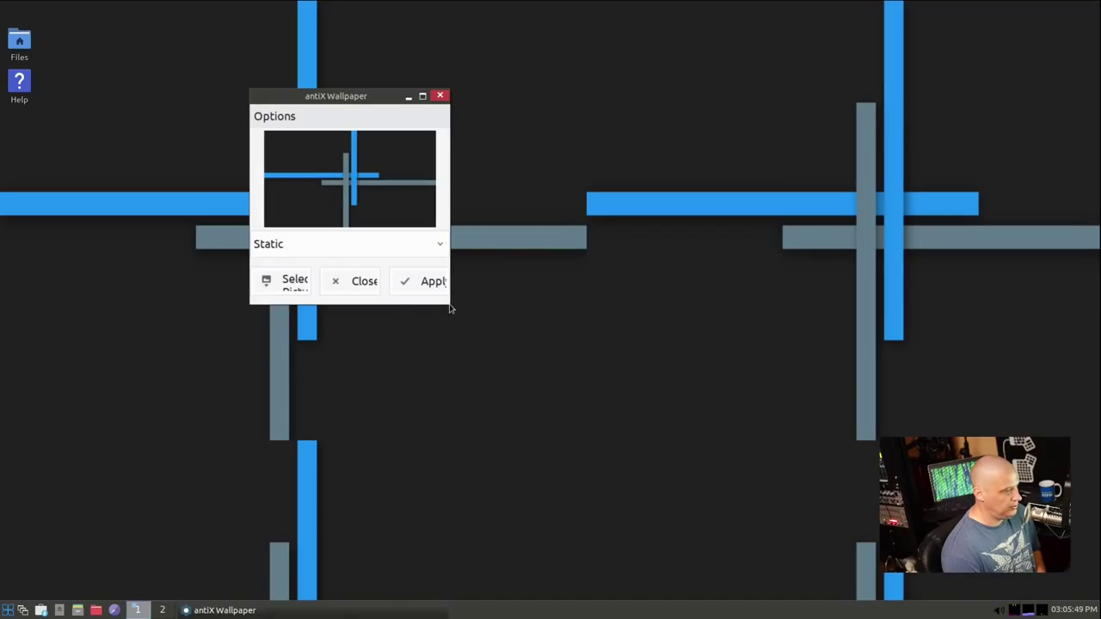
drag(449, 303, 697, 441)
click(295, 387)
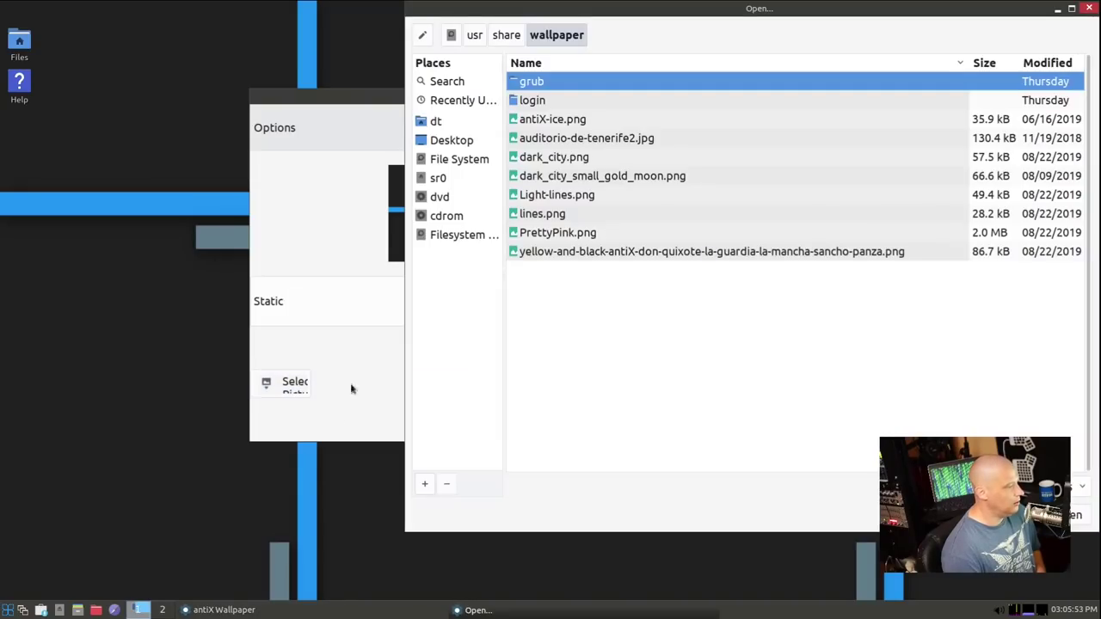
click(566, 124)
drag(342, 103, 146, 86)
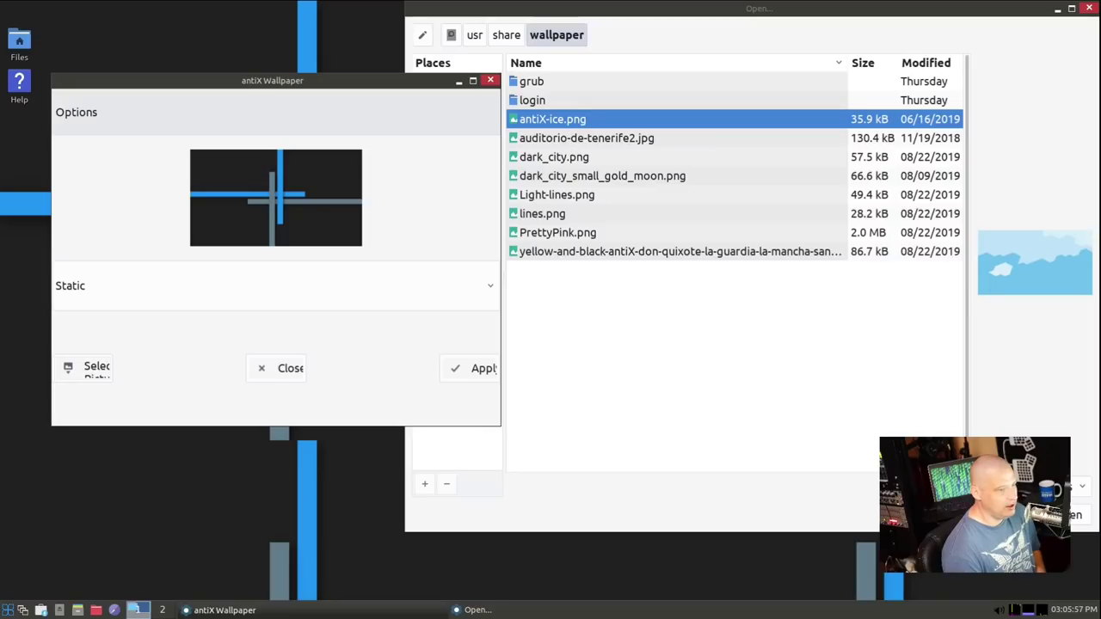
click(1080, 520)
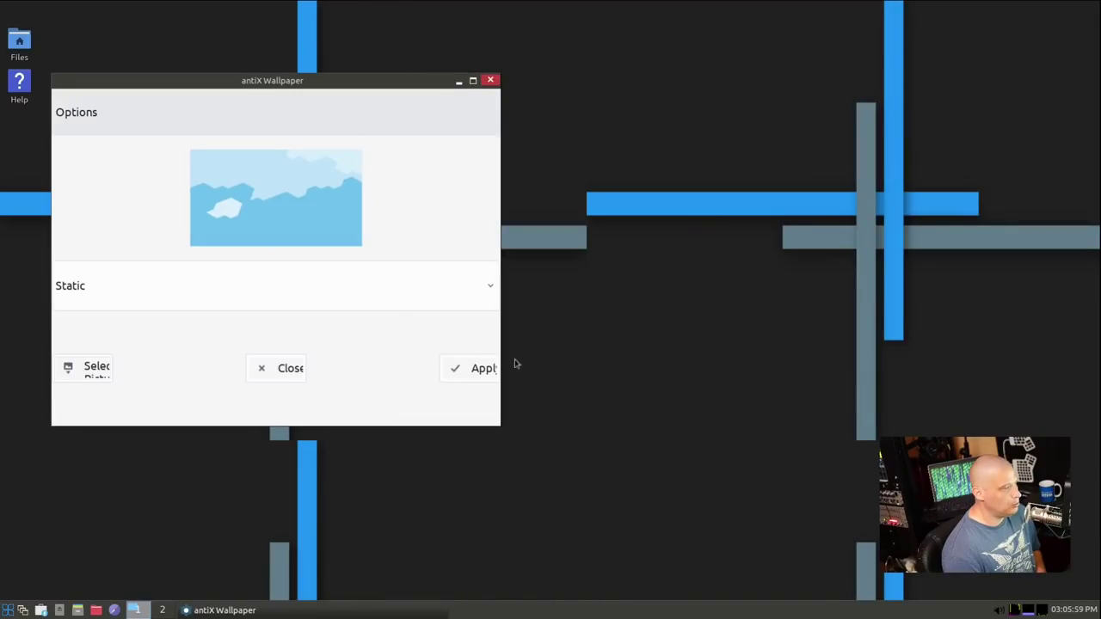
click(446, 374)
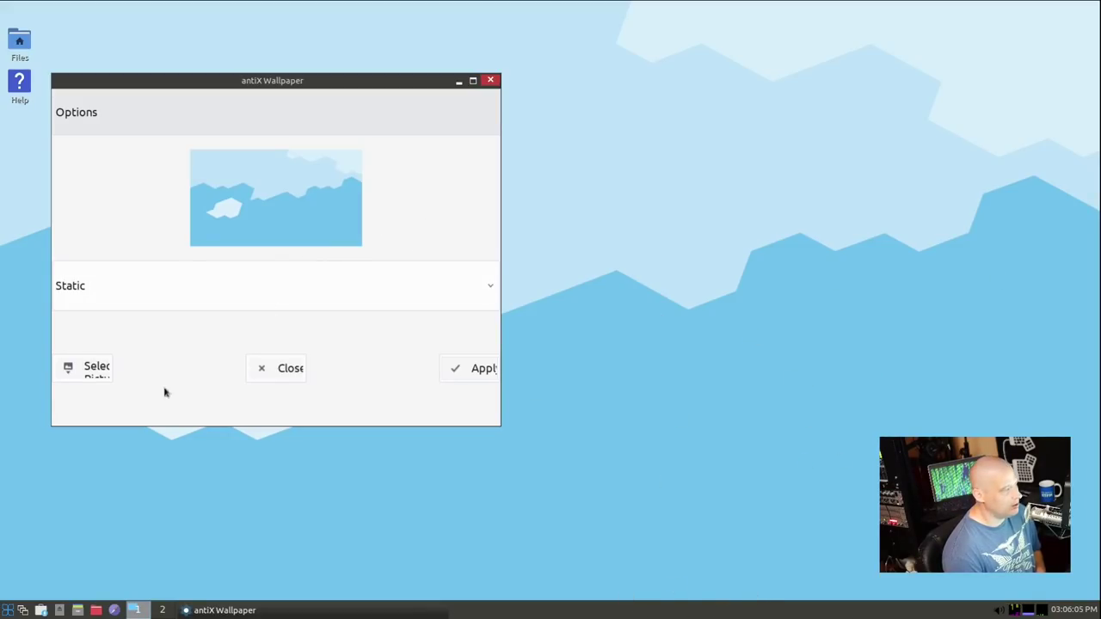
Preview several images and apply Light-lines.png as the wallpaper
click(78, 371)
click(583, 139)
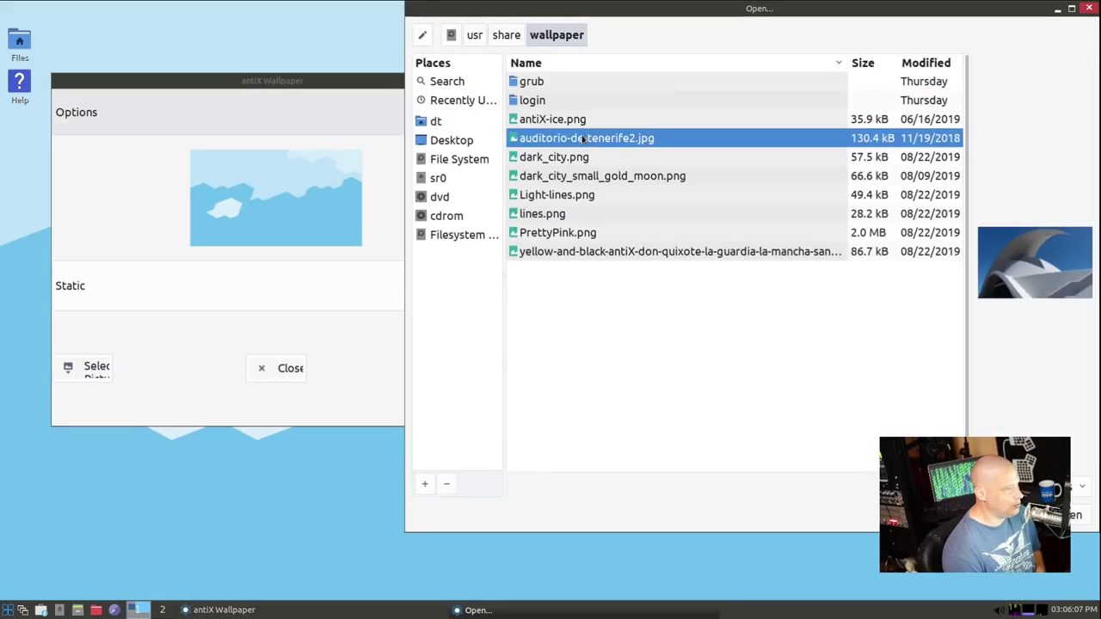
click(564, 157)
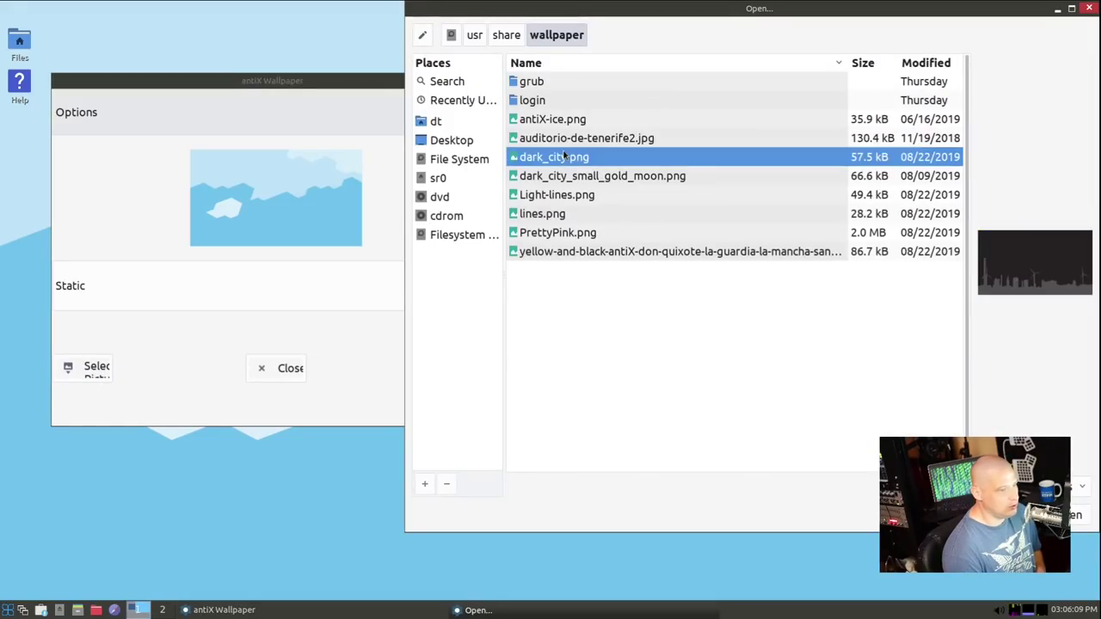
click(550, 178)
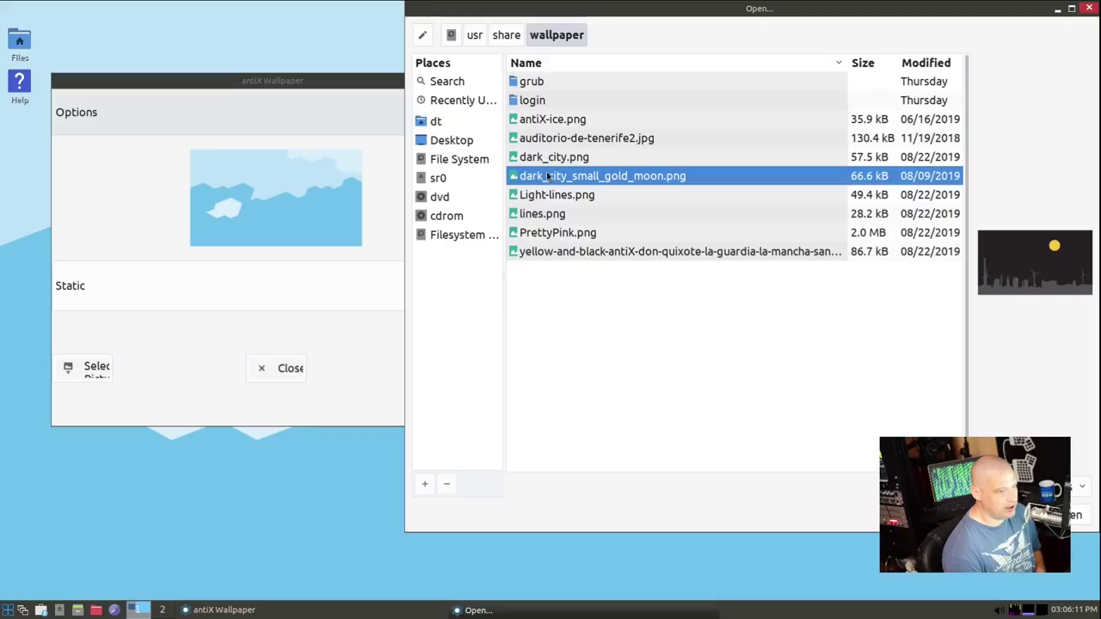
click(539, 197)
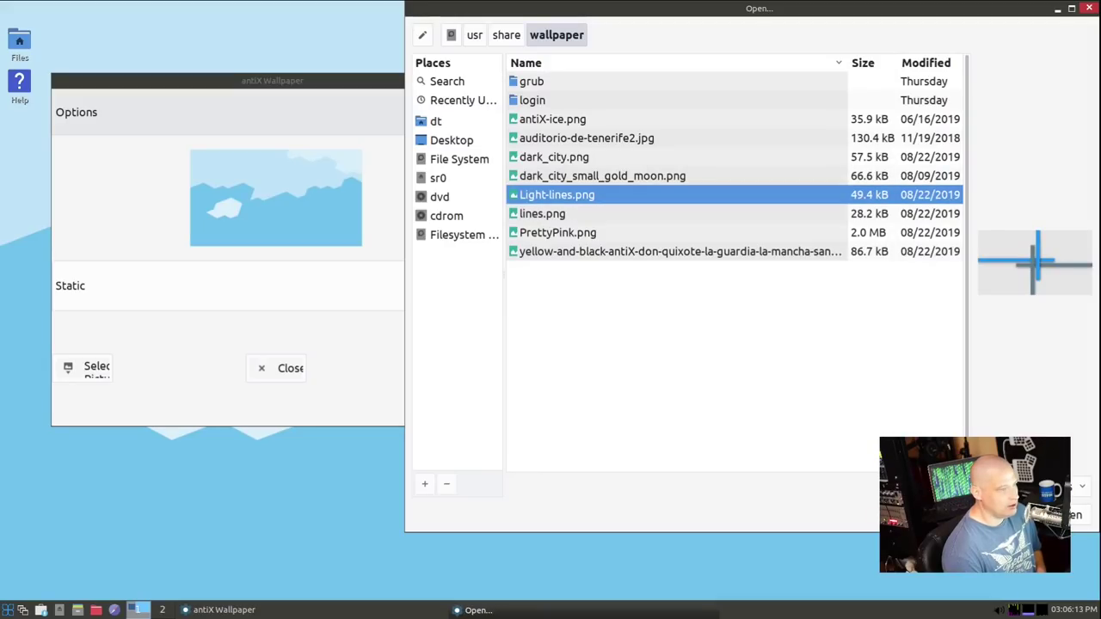
key(Return)
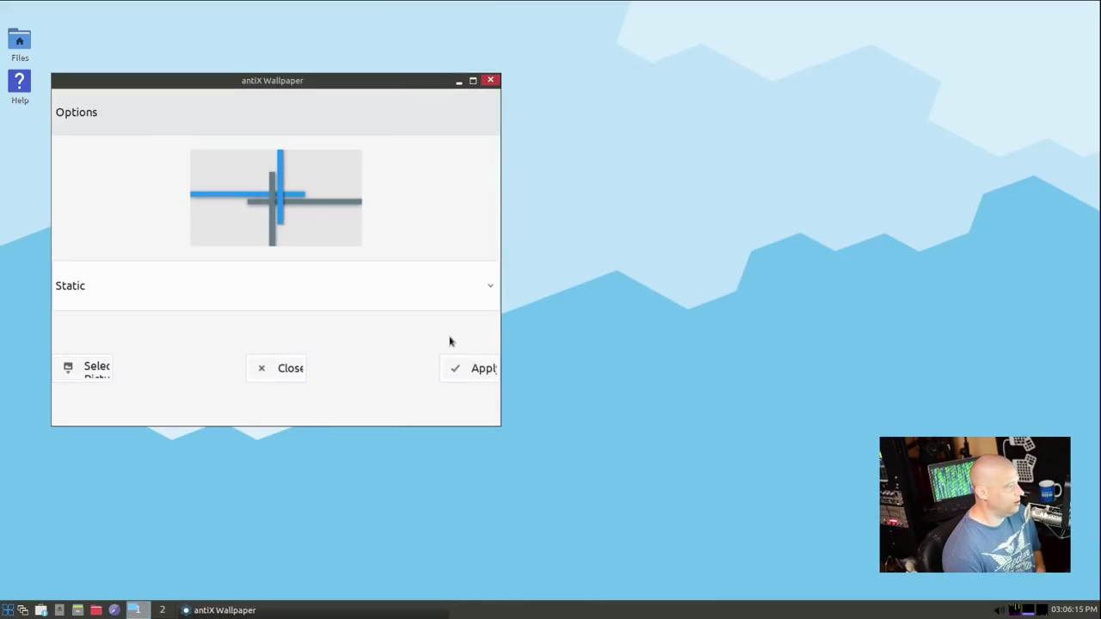
click(490, 376)
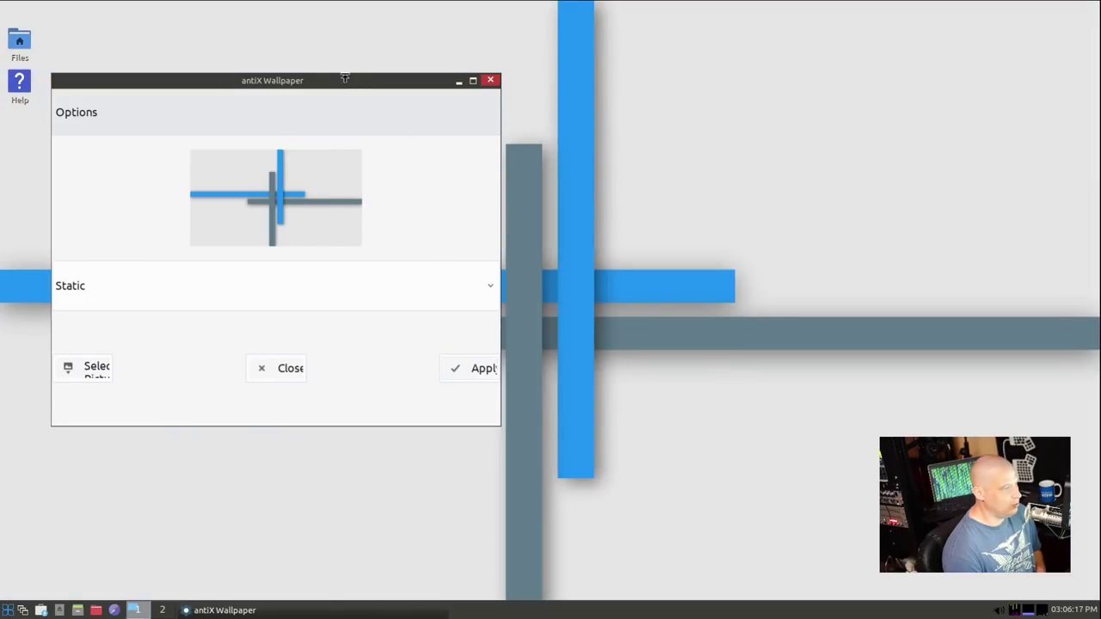
drag(335, 81, 450, 100)
Apply the yellow windmill image as the wallpaper instead
click(158, 380)
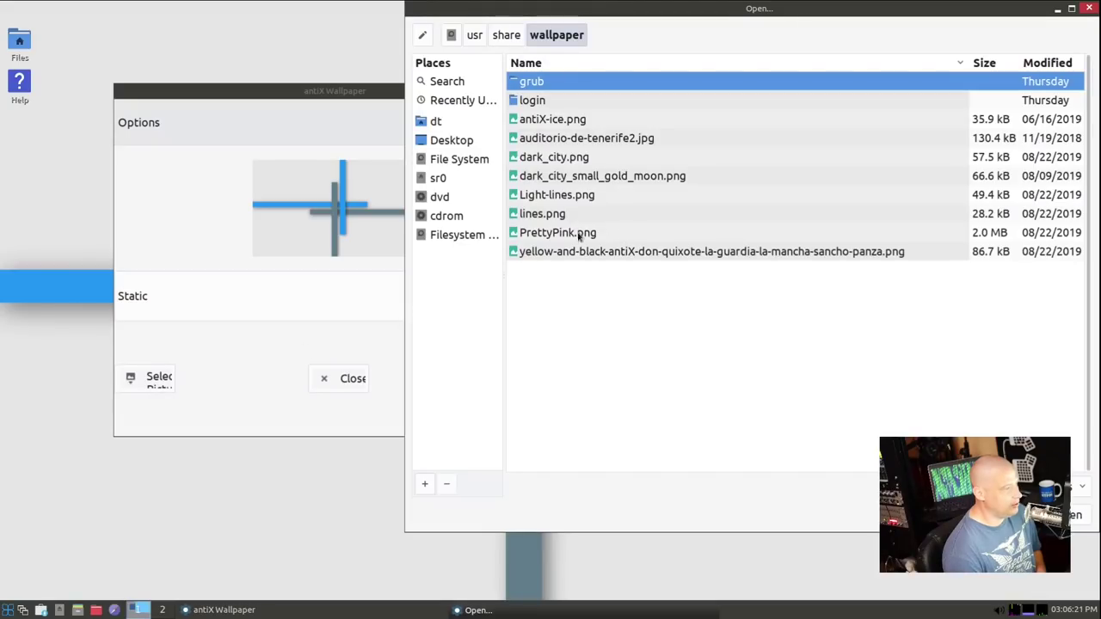
click(550, 214)
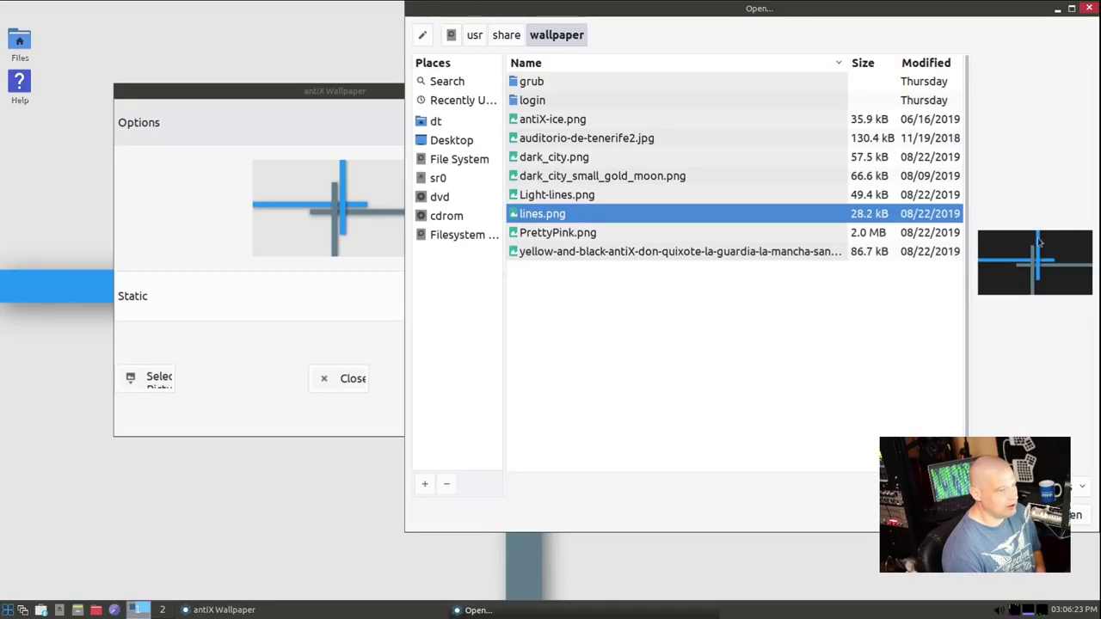
click(612, 251)
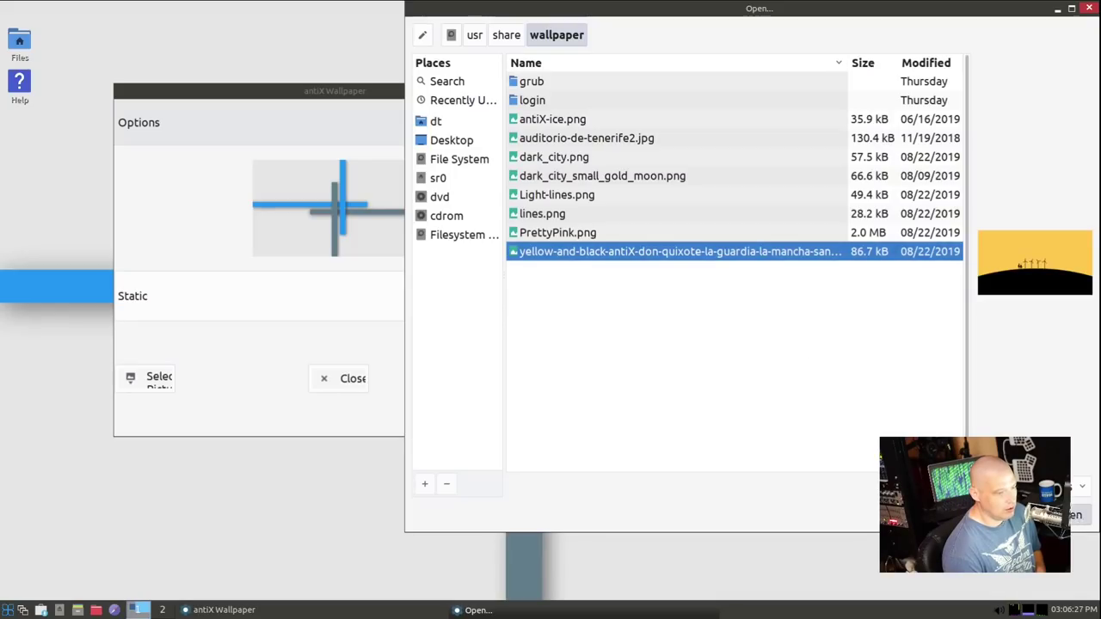
click(1075, 516)
click(548, 384)
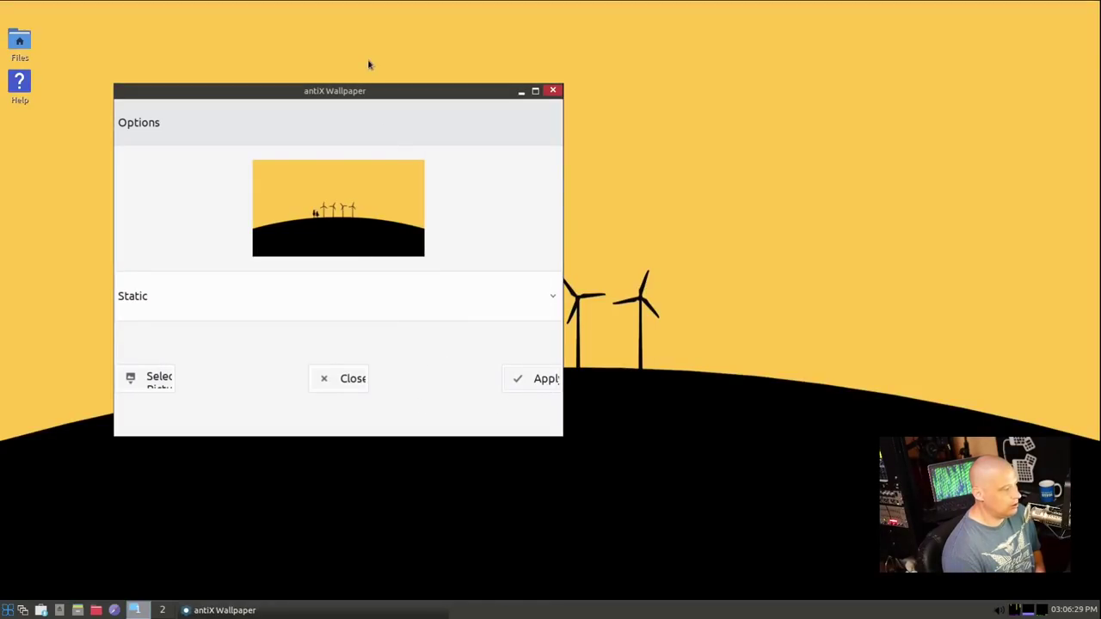
Apply dark_city.png as the final wallpaper and close antiX Wallpaper
click(164, 381)
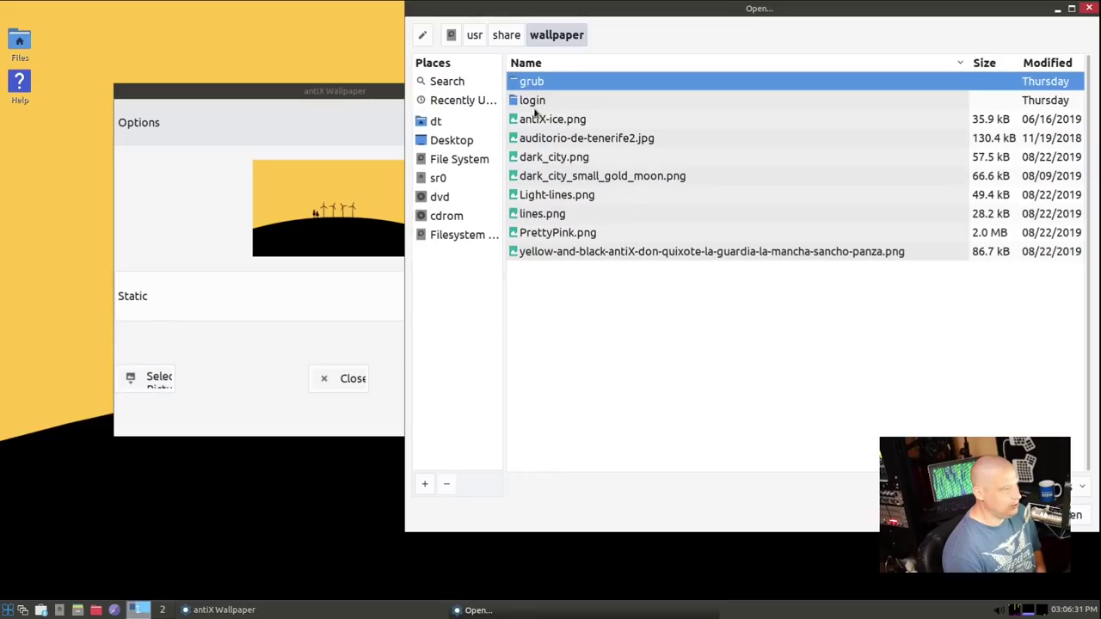
click(549, 160)
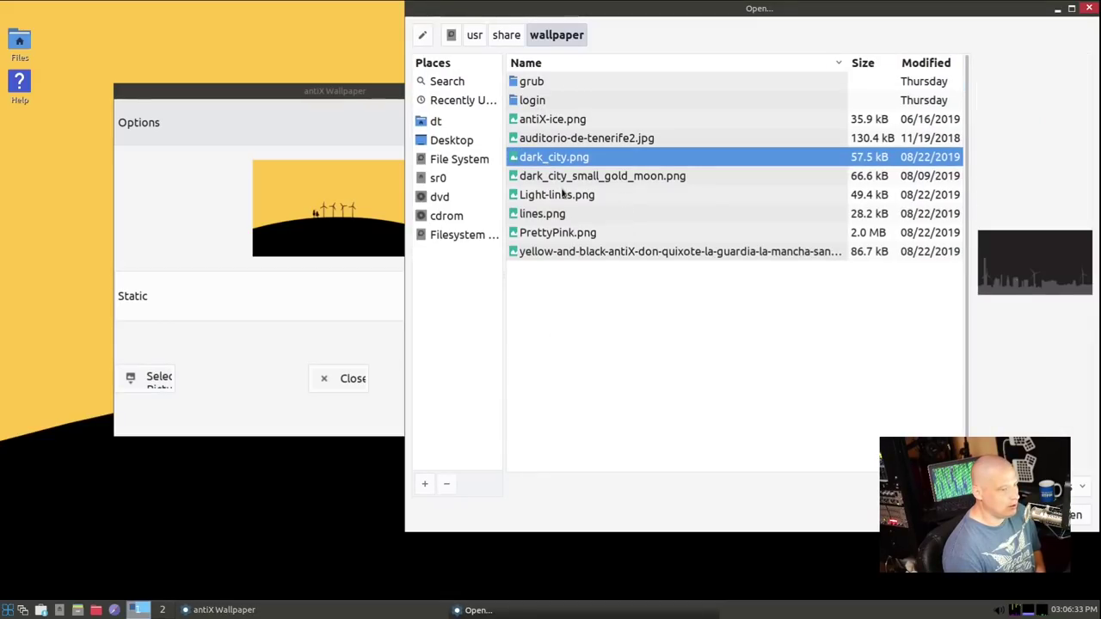
click(559, 178)
click(610, 156)
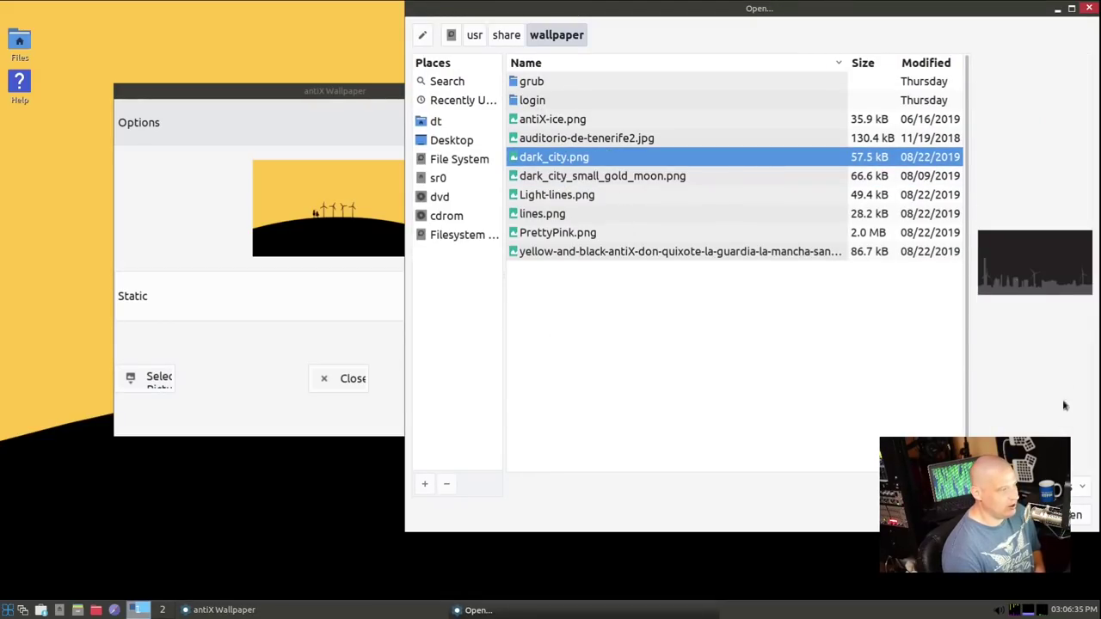
key(Return)
click(523, 382)
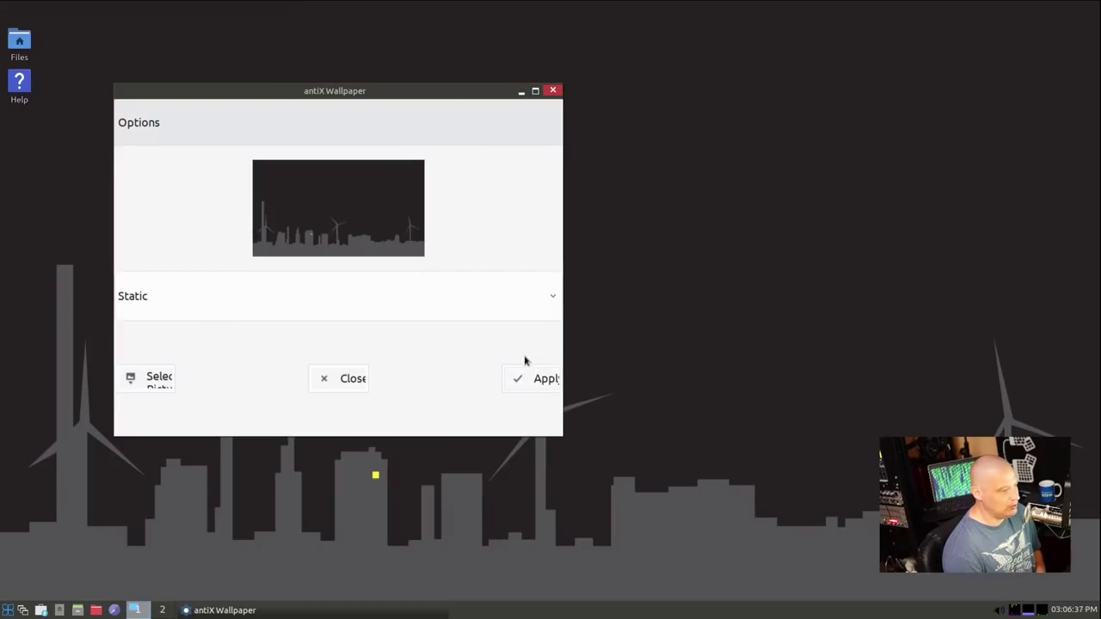
click(552, 91)
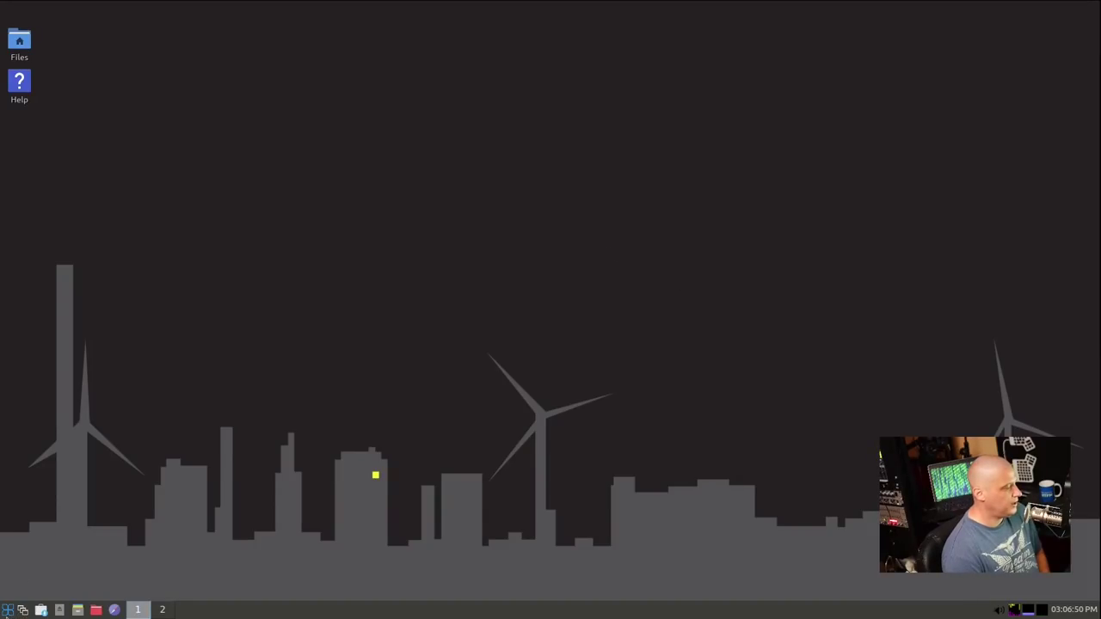
Open a terminal and run uname -r to show kernel 4.9.235-antix.1-amd64-smp
click(7, 609)
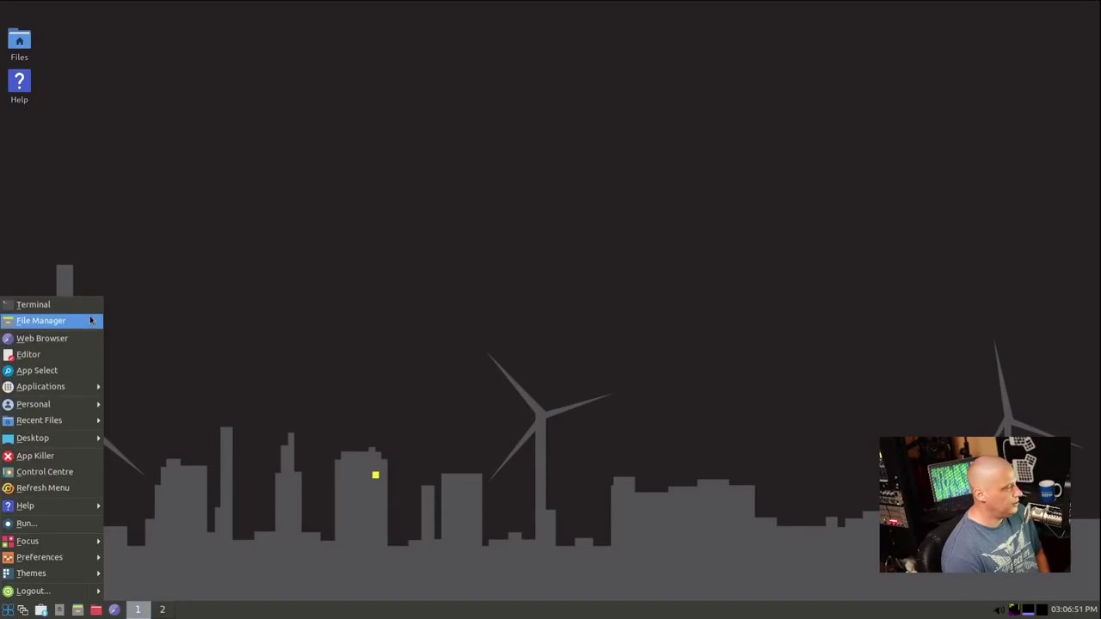
click(26, 305)
text(uname -)
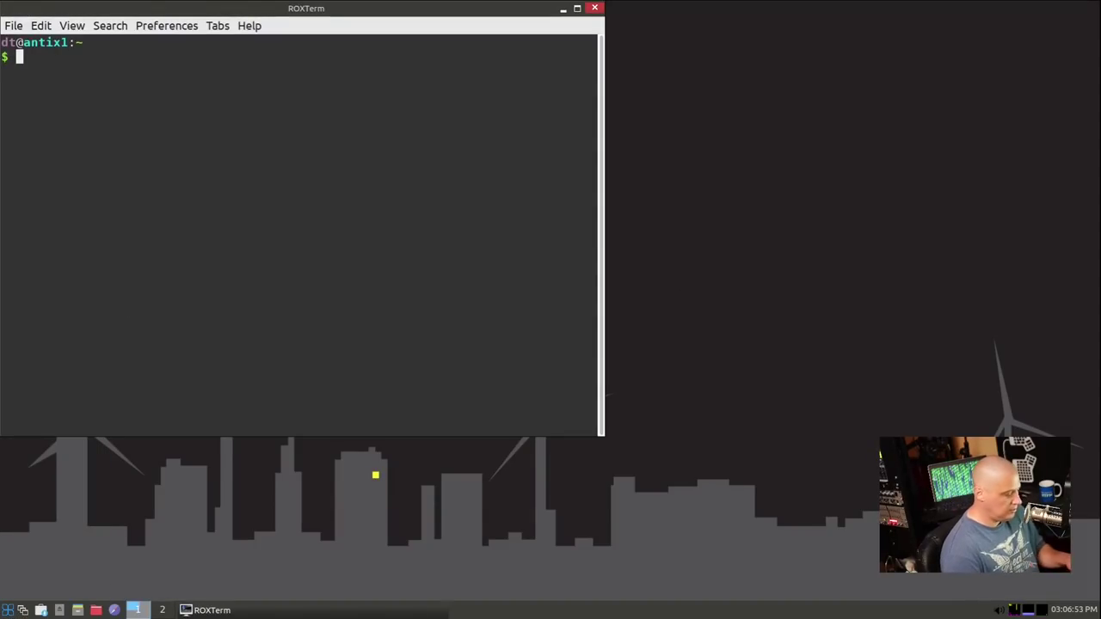
text(r)
key(Return)
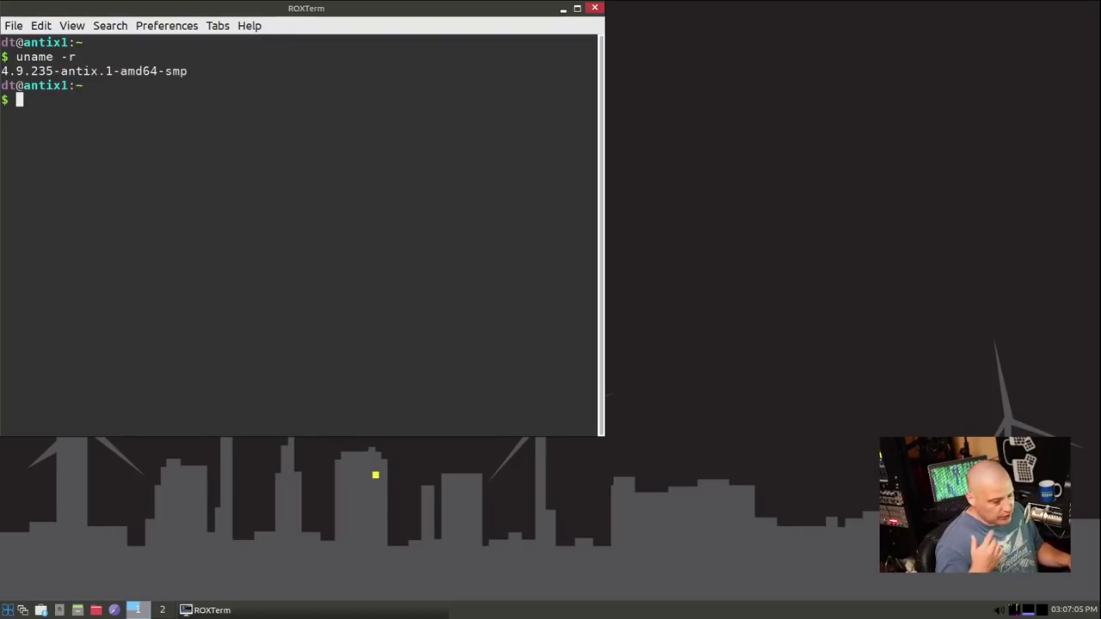
Run htop to view running processes and move the terminal to the right
text(htop)
key(Return)
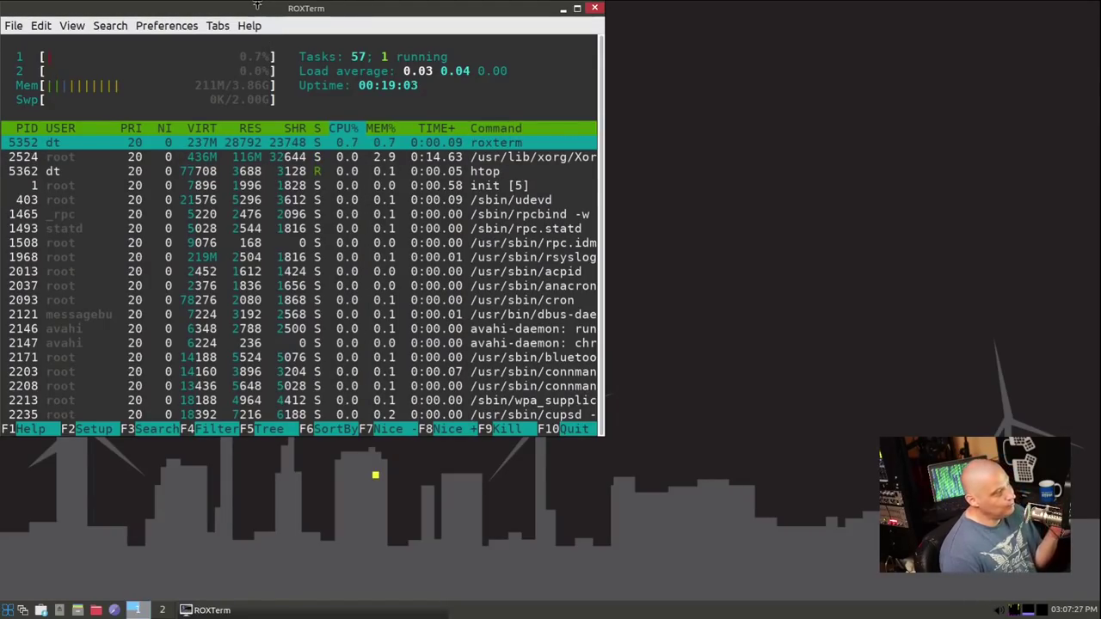
drag(228, 9, 629, 38)
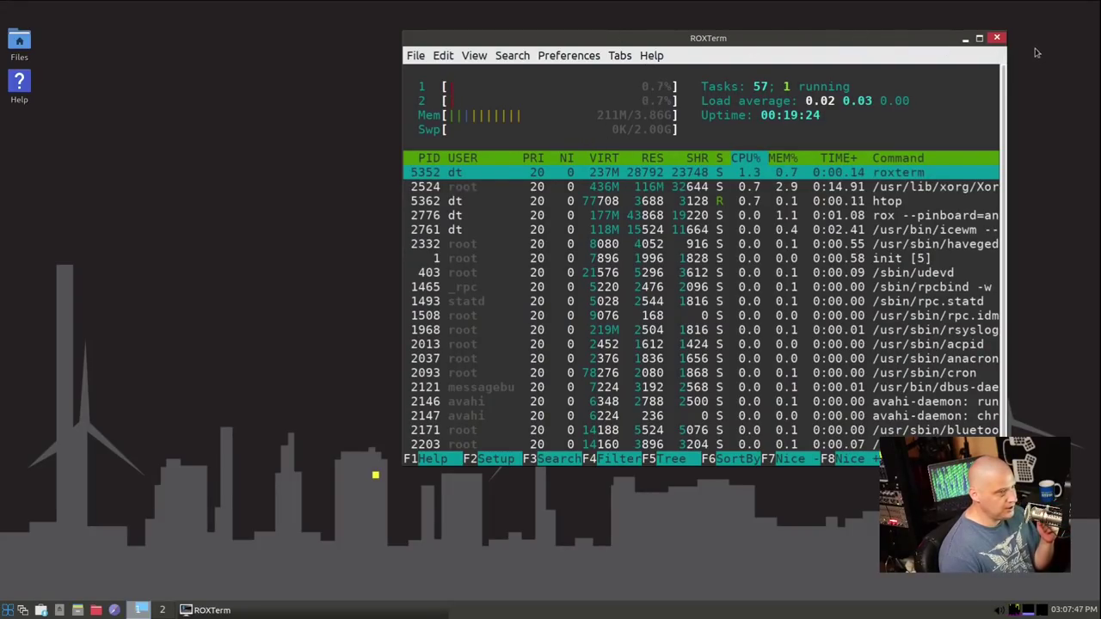
Close the htop terminal and browse the start menu to Desktop > Other Desktops
click(998, 38)
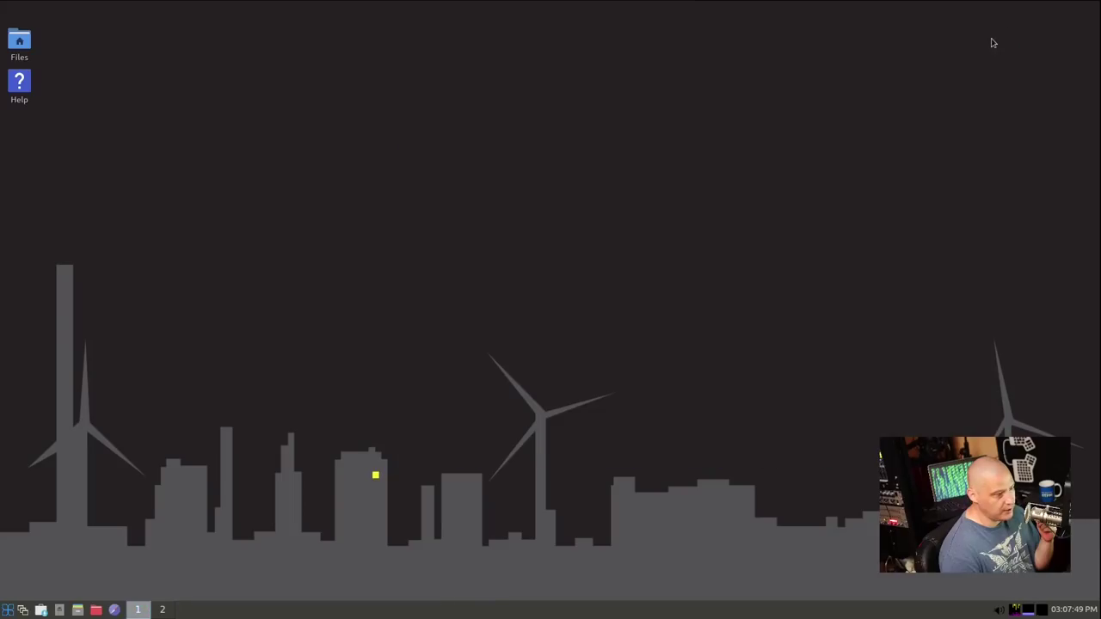
click(7, 611)
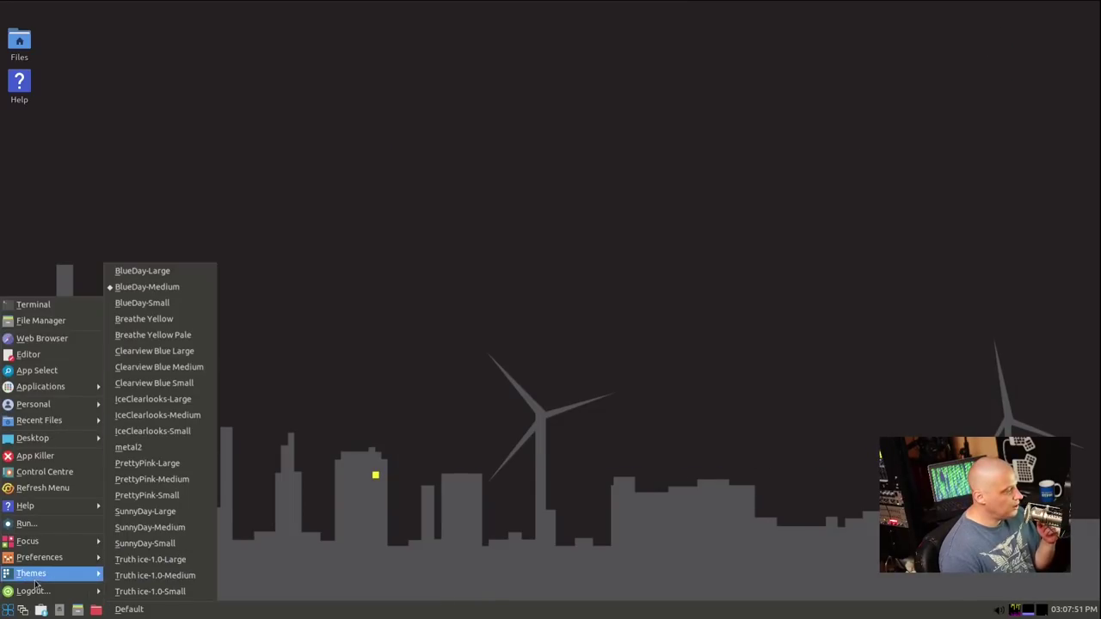
mouse_move(83, 392)
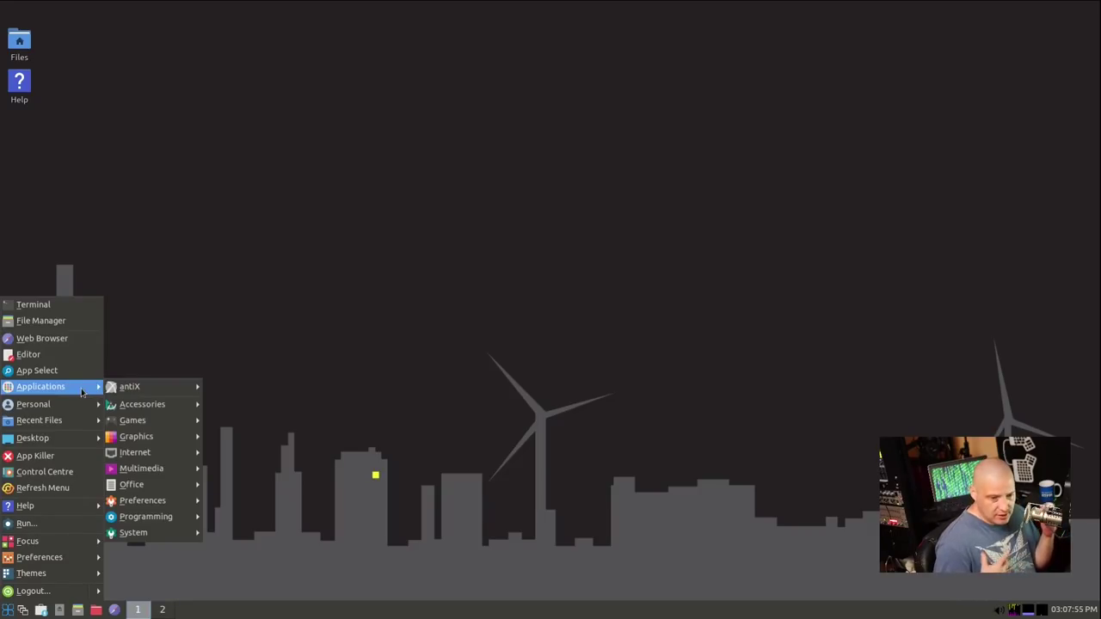
mouse_move(195, 386)
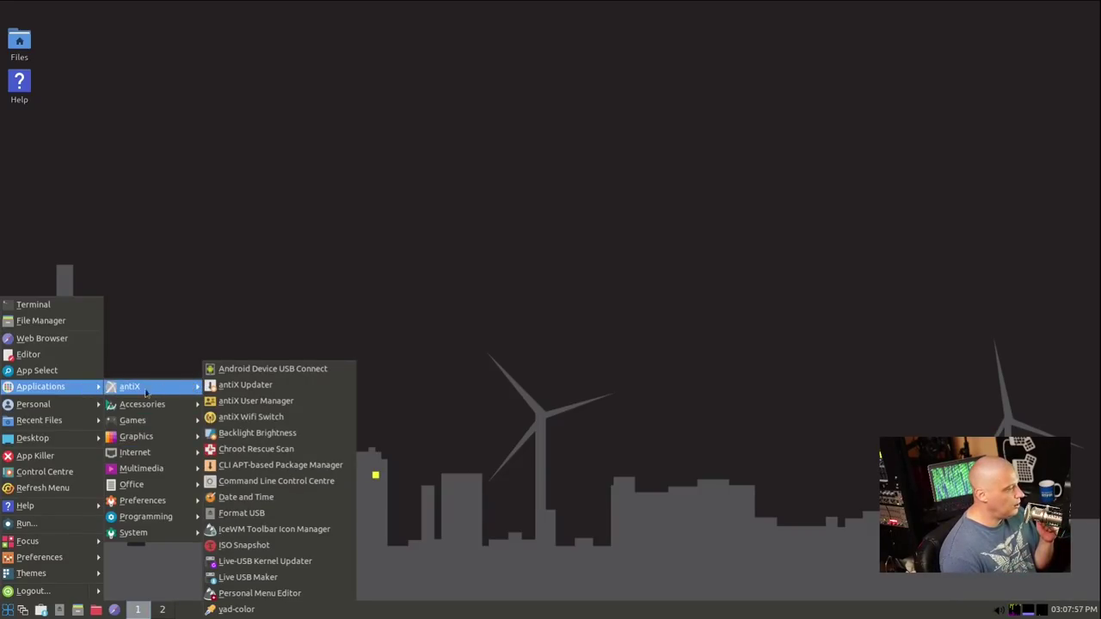
mouse_move(61, 443)
mouse_move(182, 444)
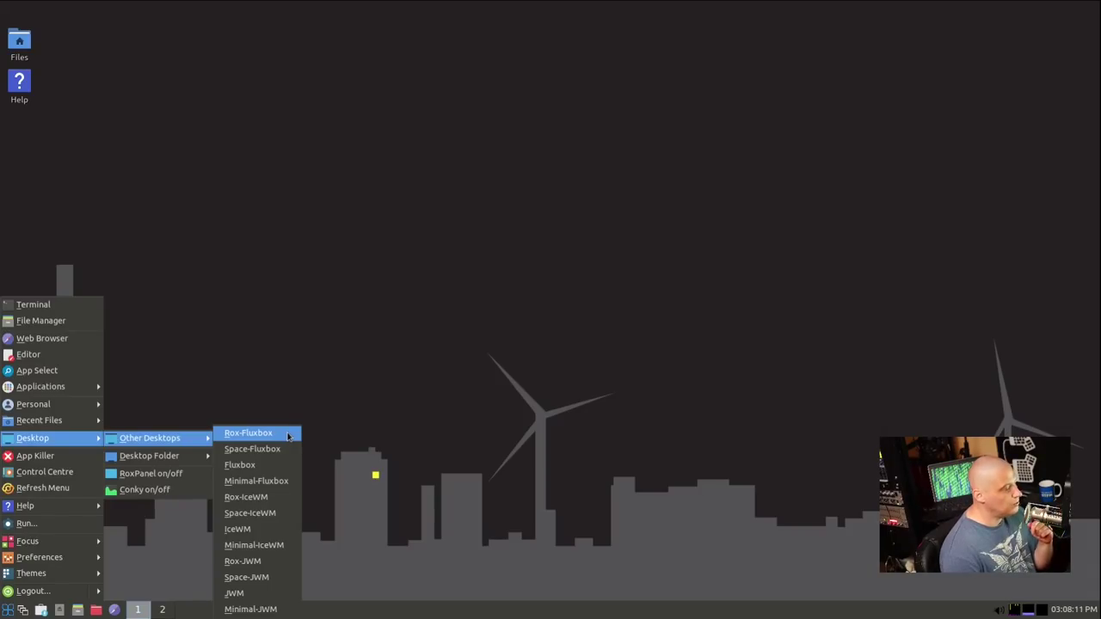
Switch the session to Rox-Fluxbox and check its desktop root menu
click(288, 437)
right_click(312, 225)
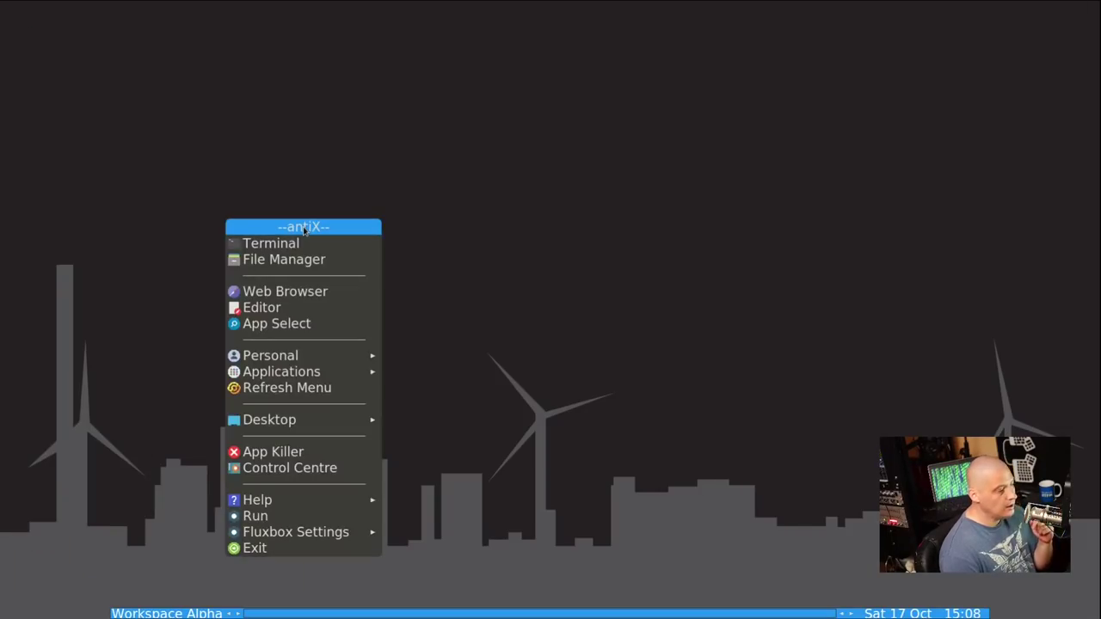
click(421, 127)
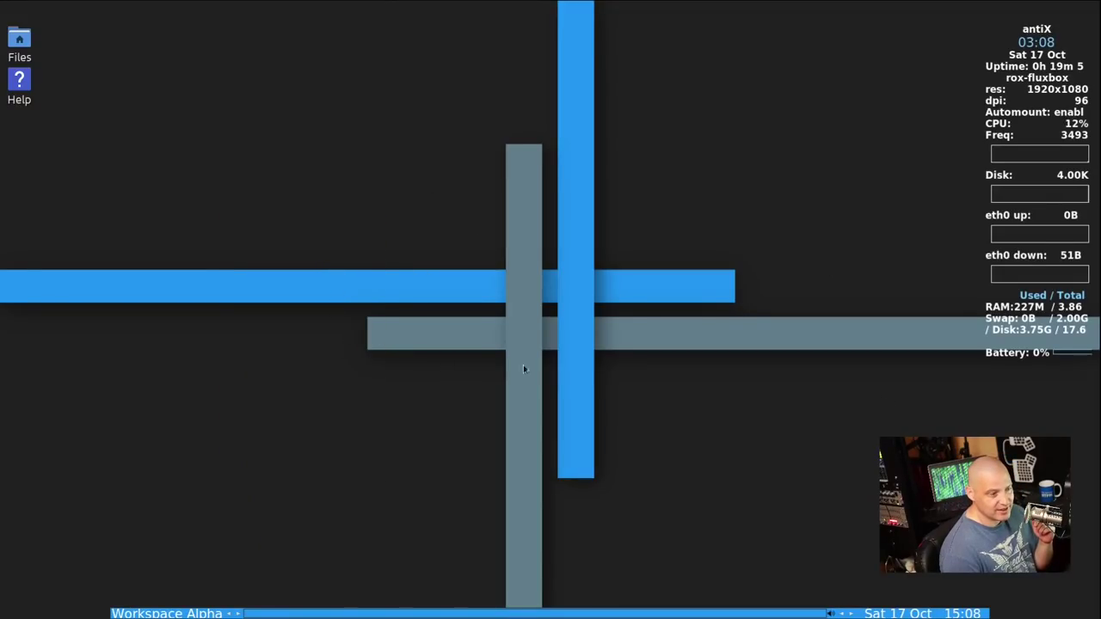
Browse the Fluxbox desktop menu to reach Desktop > Other Desktops
right_click(224, 169)
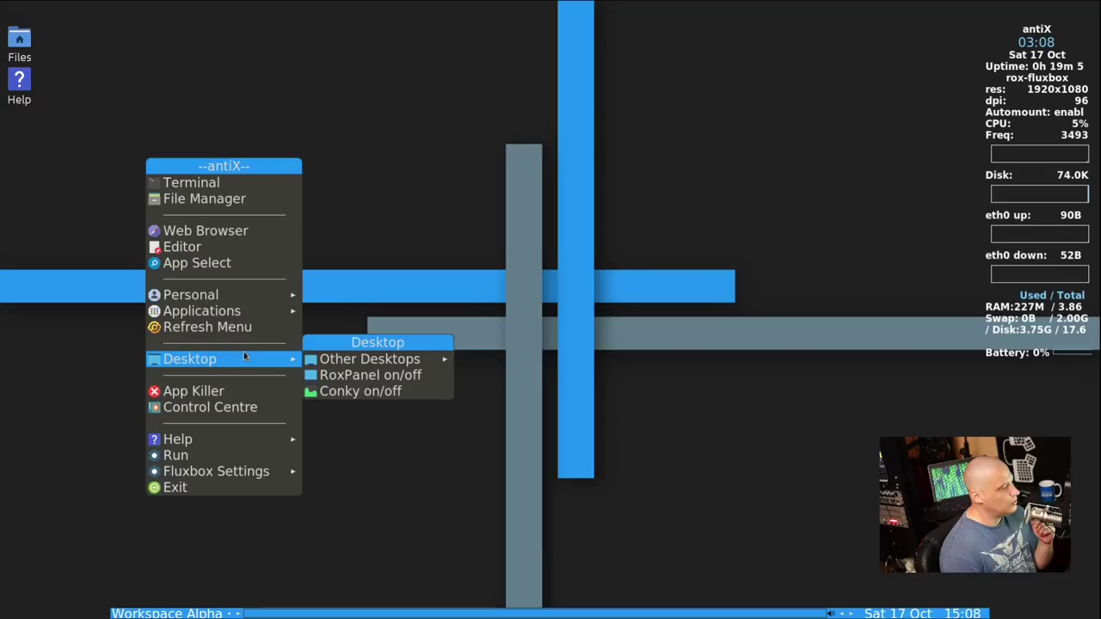
mouse_move(254, 296)
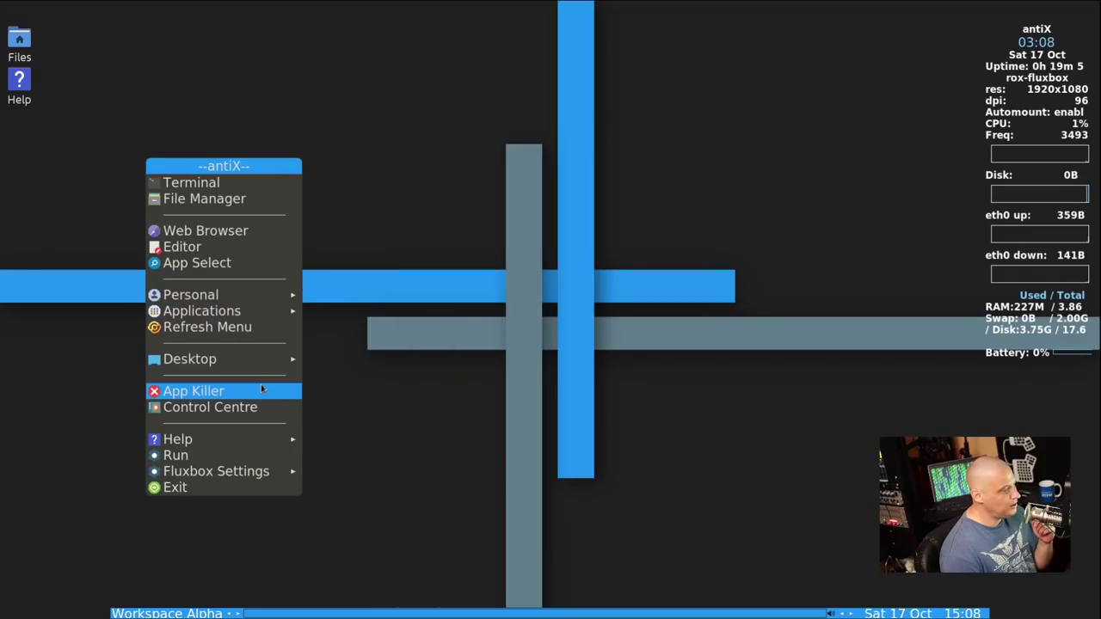
mouse_move(245, 442)
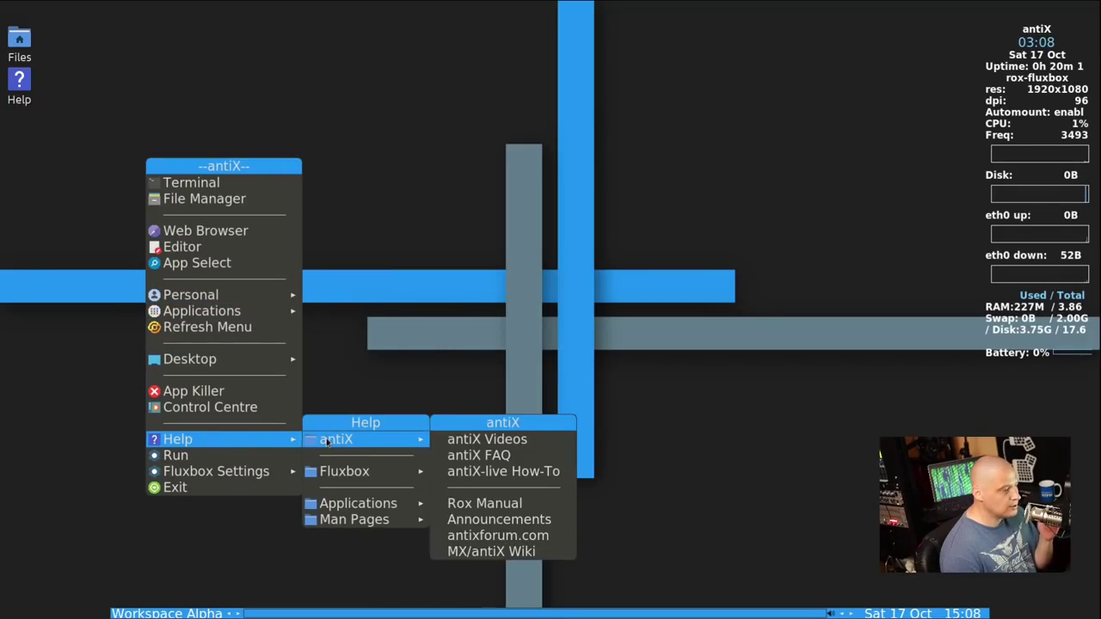
click(531, 308)
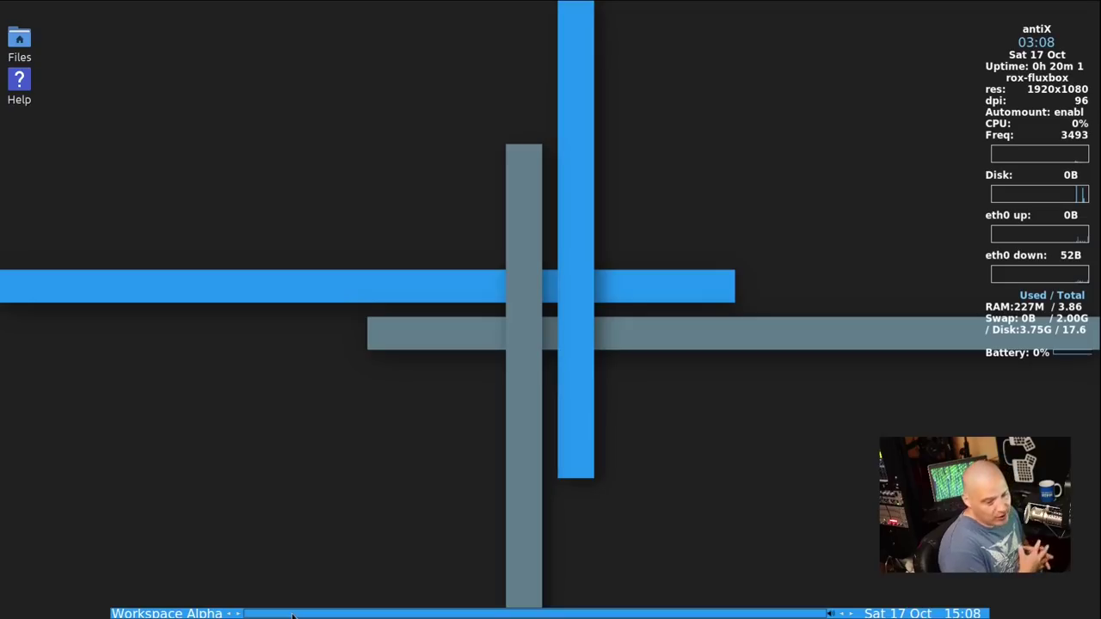
right_click(244, 247)
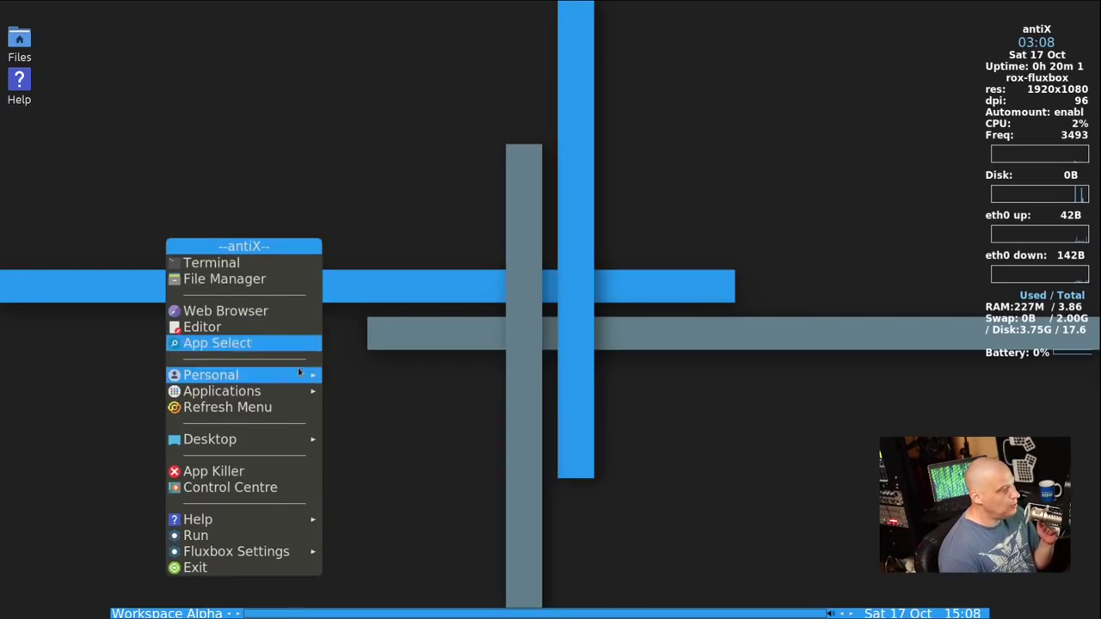
mouse_move(303, 442)
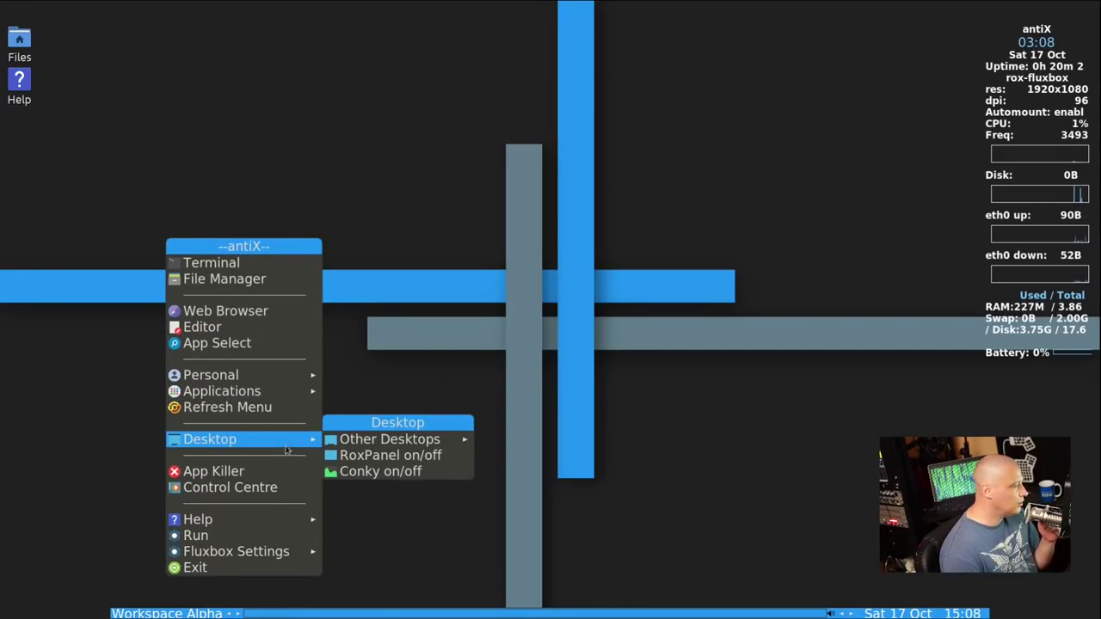
mouse_move(427, 444)
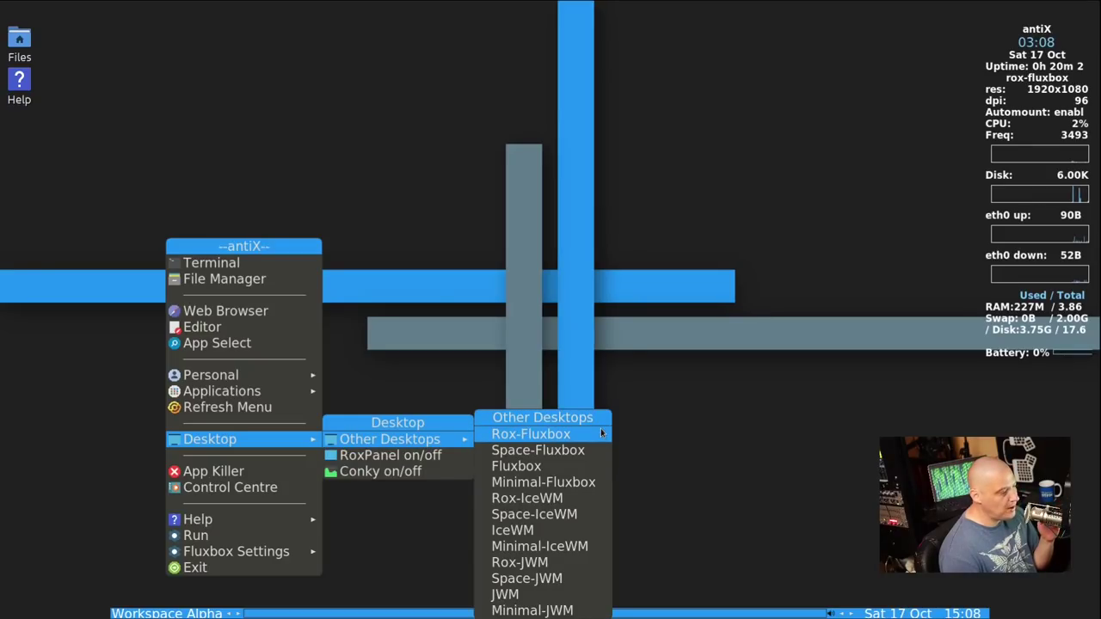
click(557, 581)
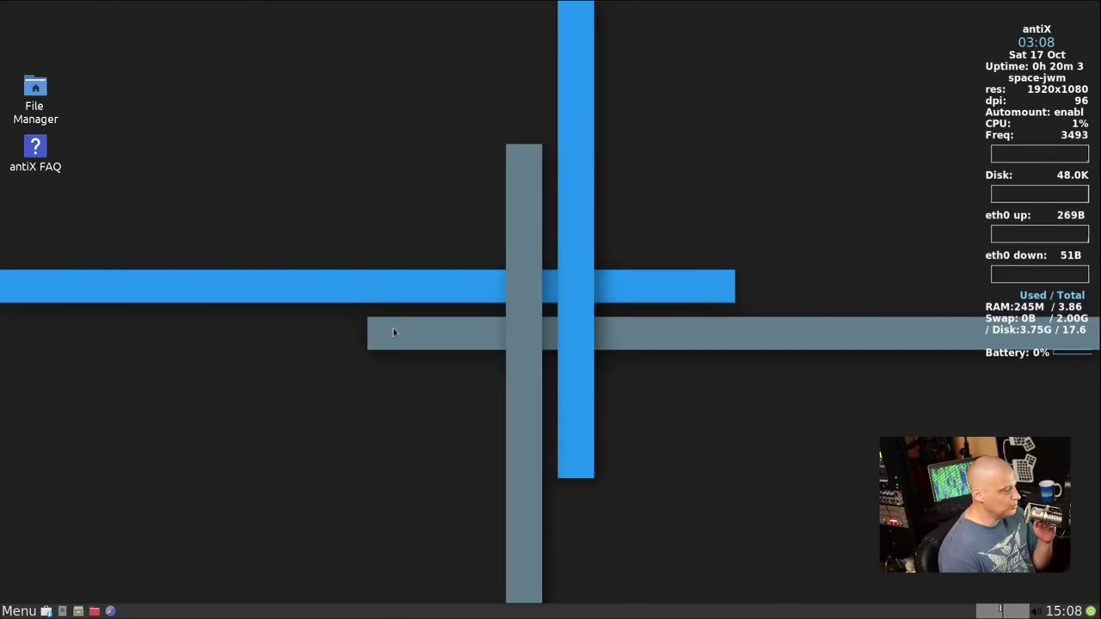
right_click(286, 192)
mouse_move(362, 326)
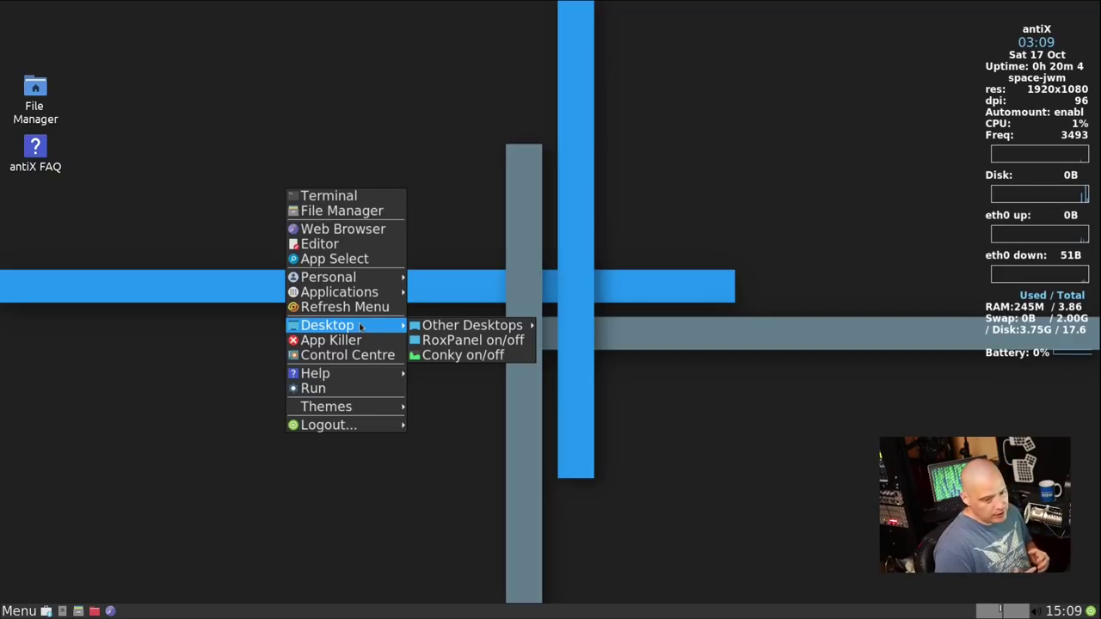
mouse_move(507, 327)
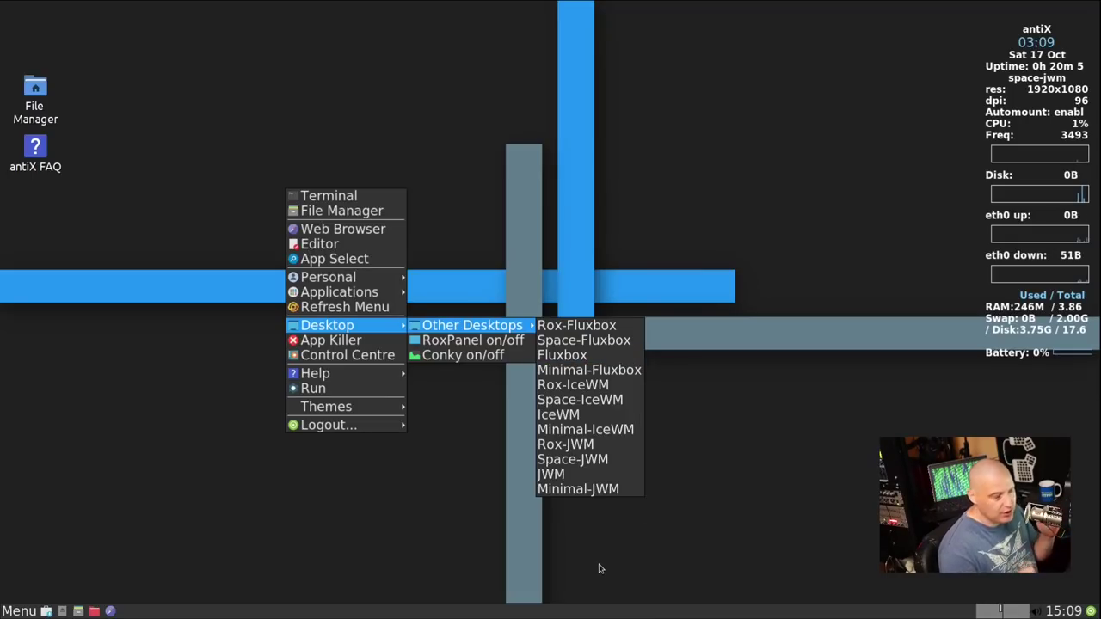
click(602, 261)
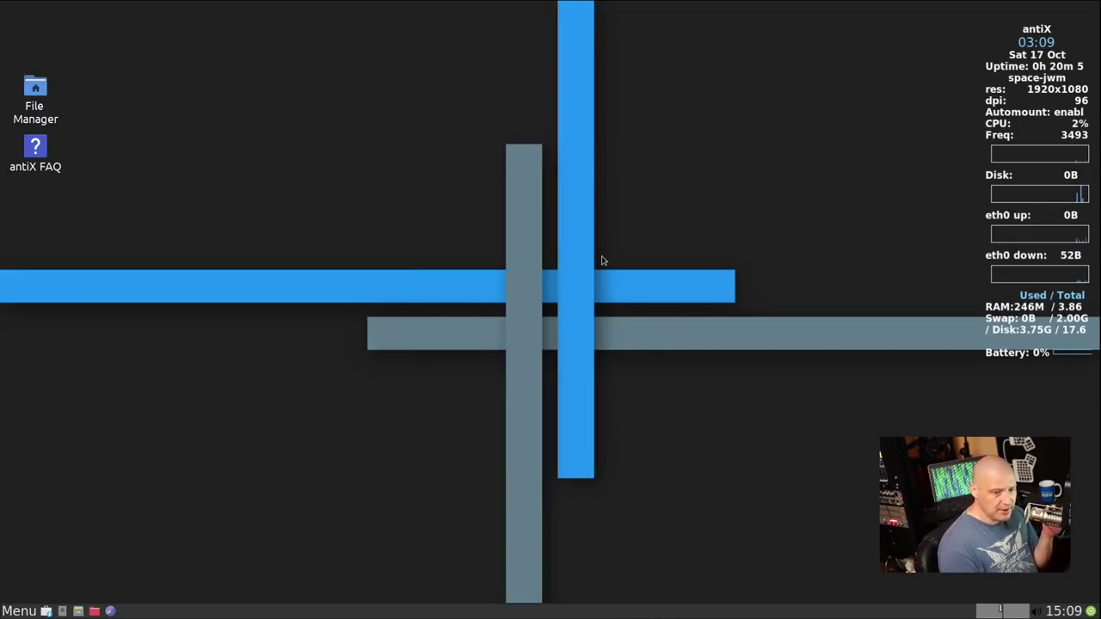
right_click(221, 145)
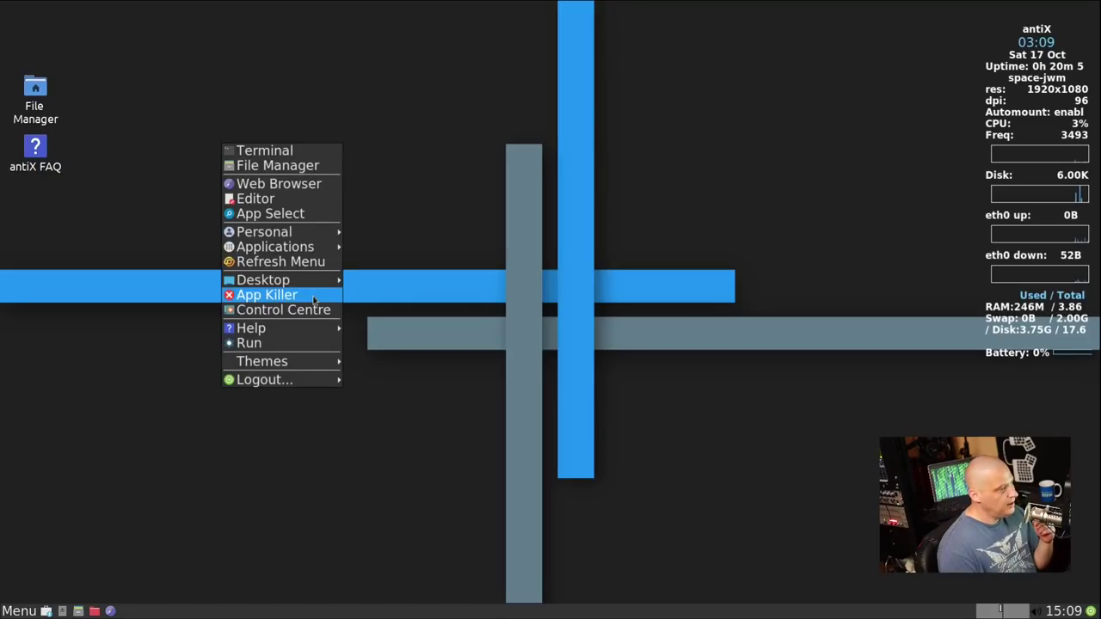
mouse_move(317, 287)
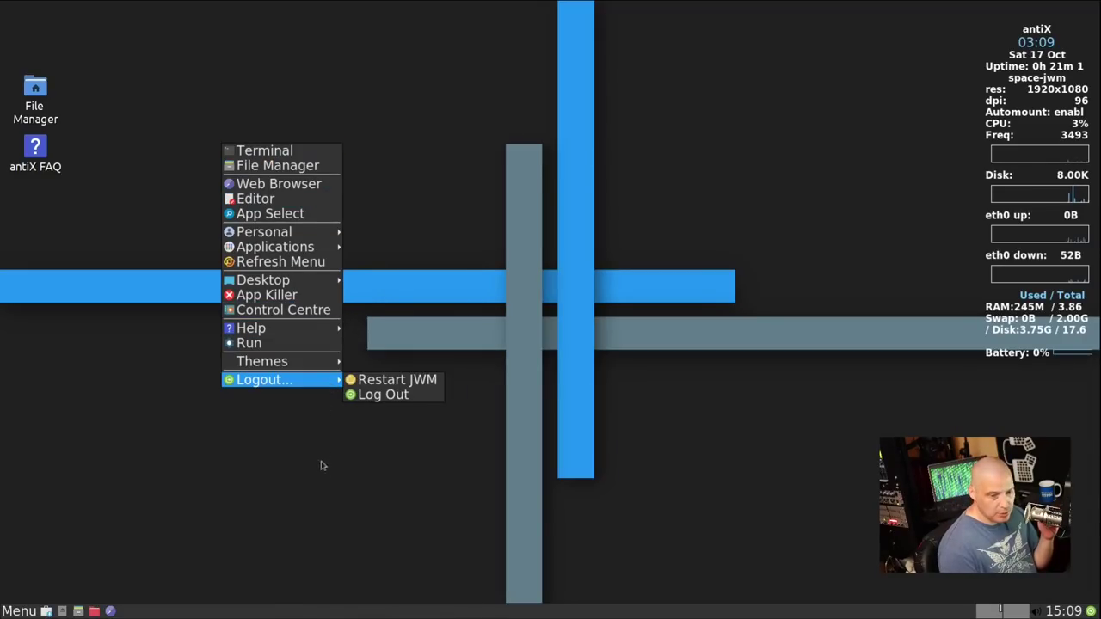
click(93, 409)
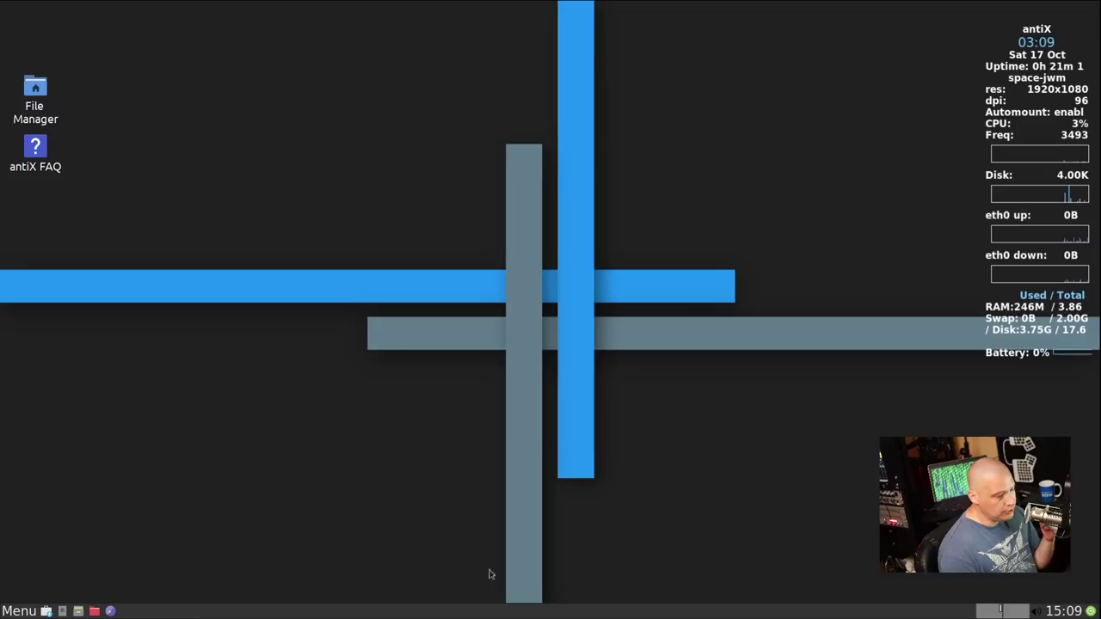
Quit htop, stop Conky with killall conky, then rerun htop from history
key(ctrl+alt+Delete)
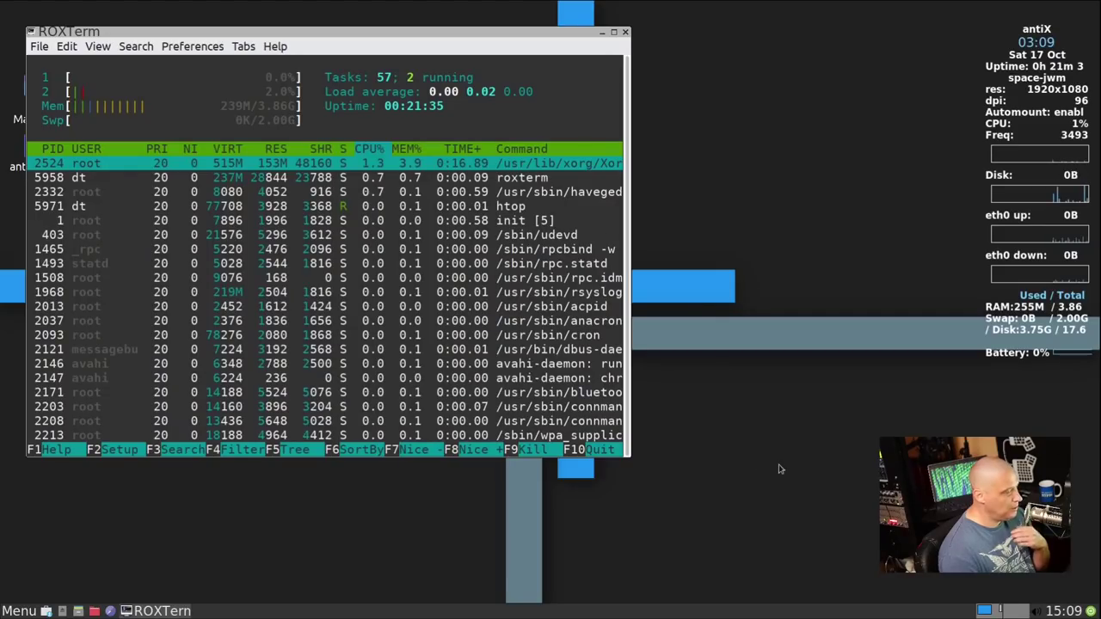
text(qkillallk)
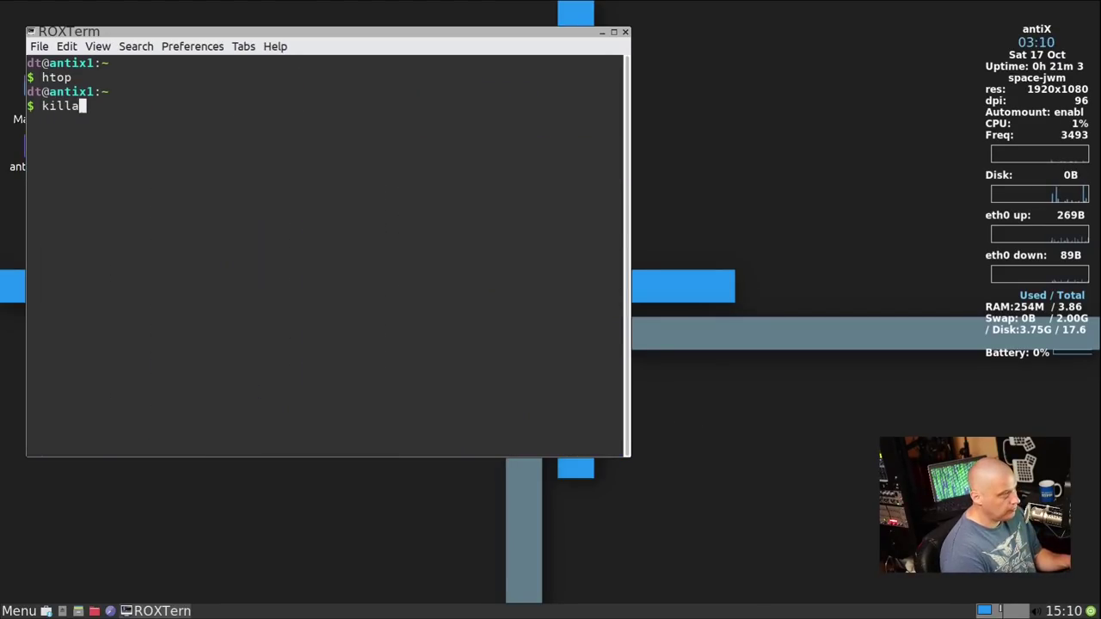
key(BackSpace)
key(BackSpace)
text(conky)
key(Return)
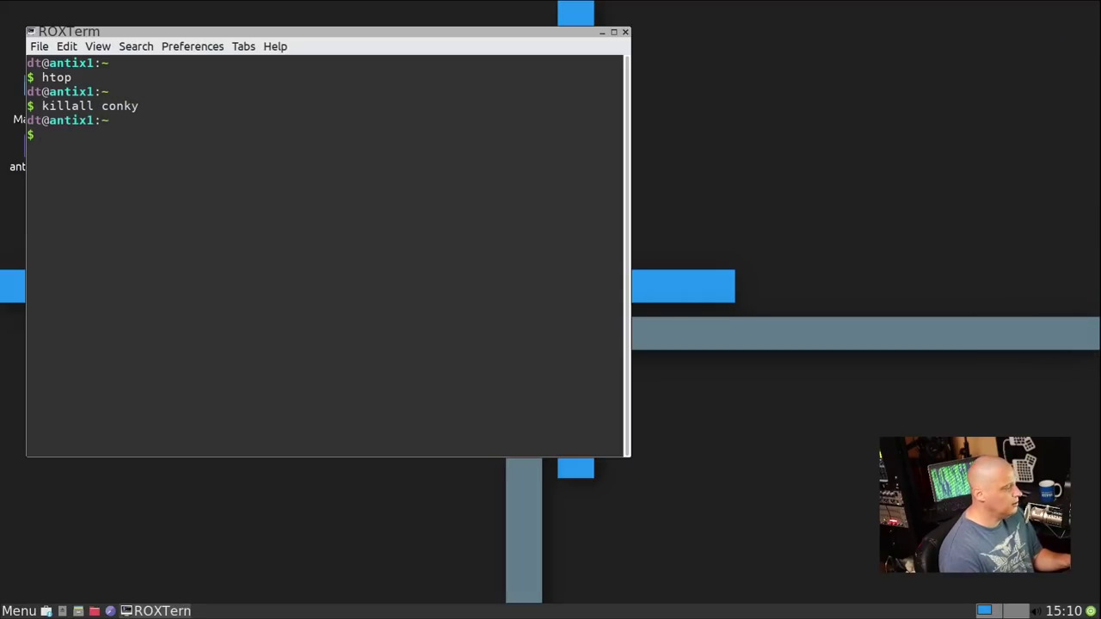
key(Up)
key(Up)
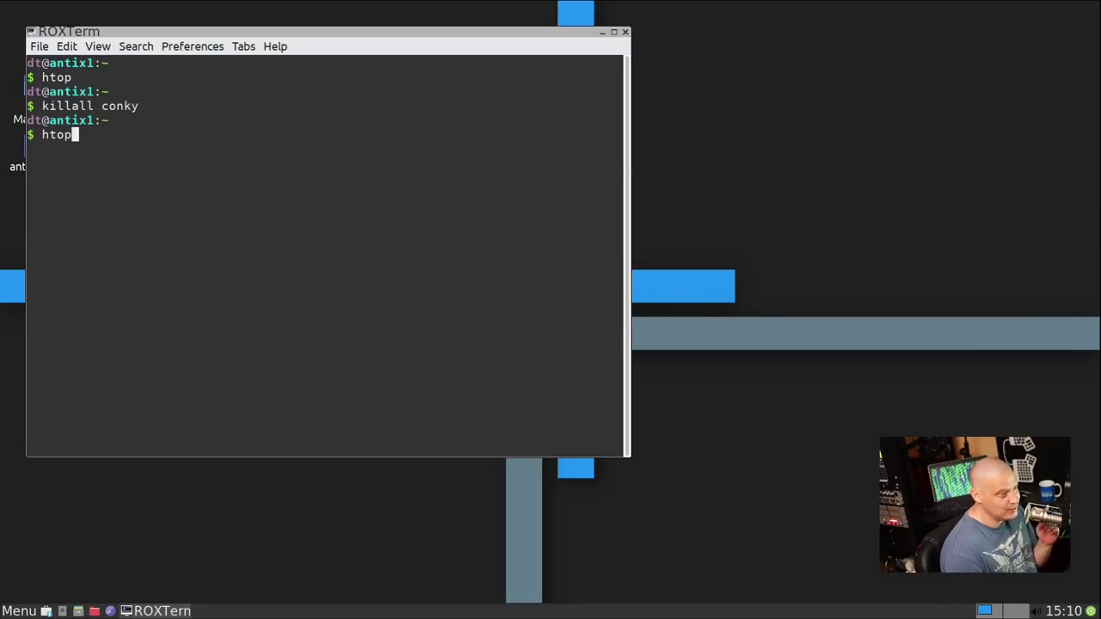
key(Return)
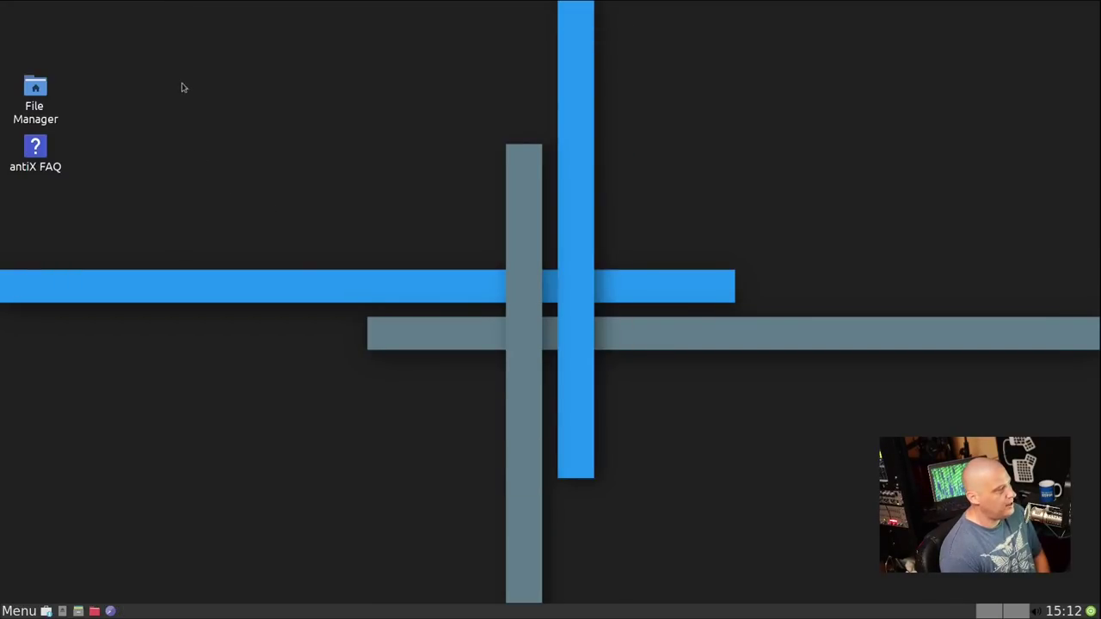
right_click(186, 76)
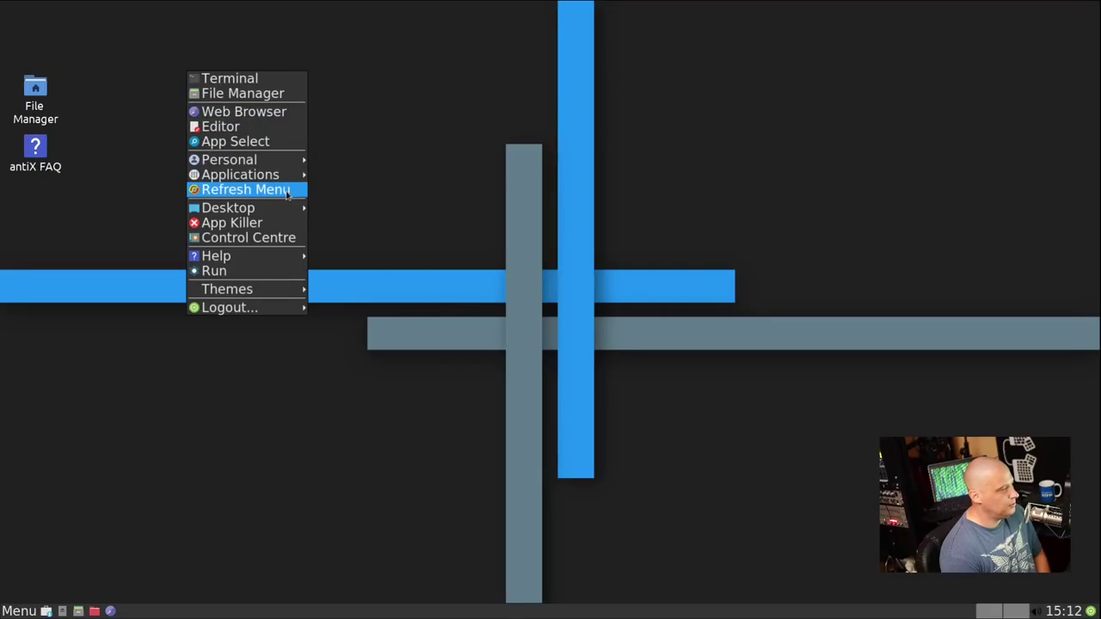
click(256, 238)
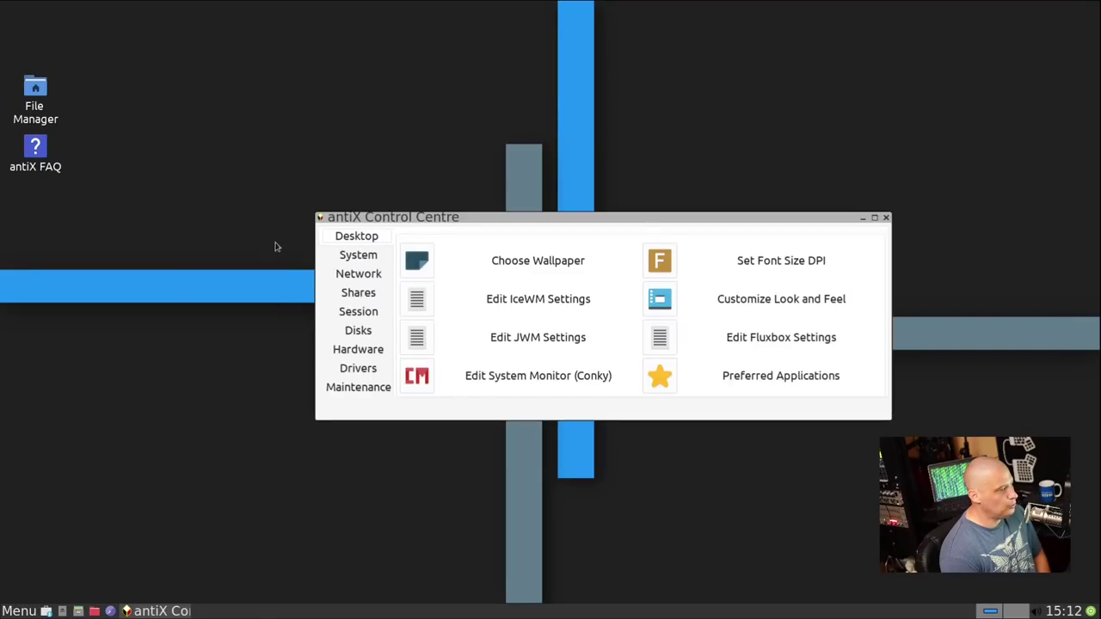
drag(597, 216, 618, 58)
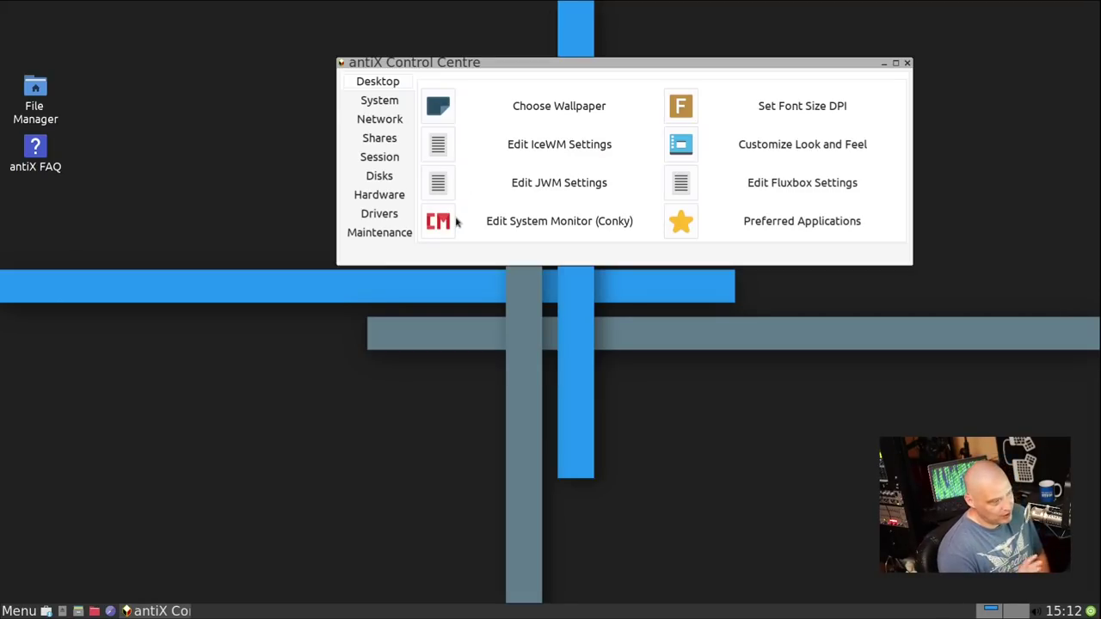
click(379, 101)
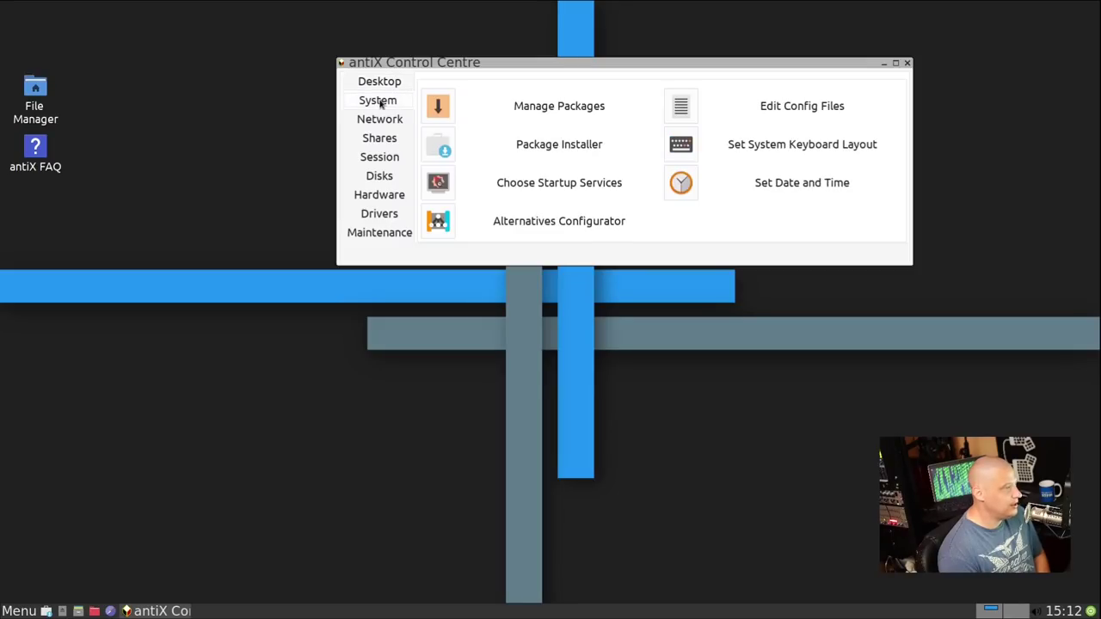
click(381, 122)
click(383, 141)
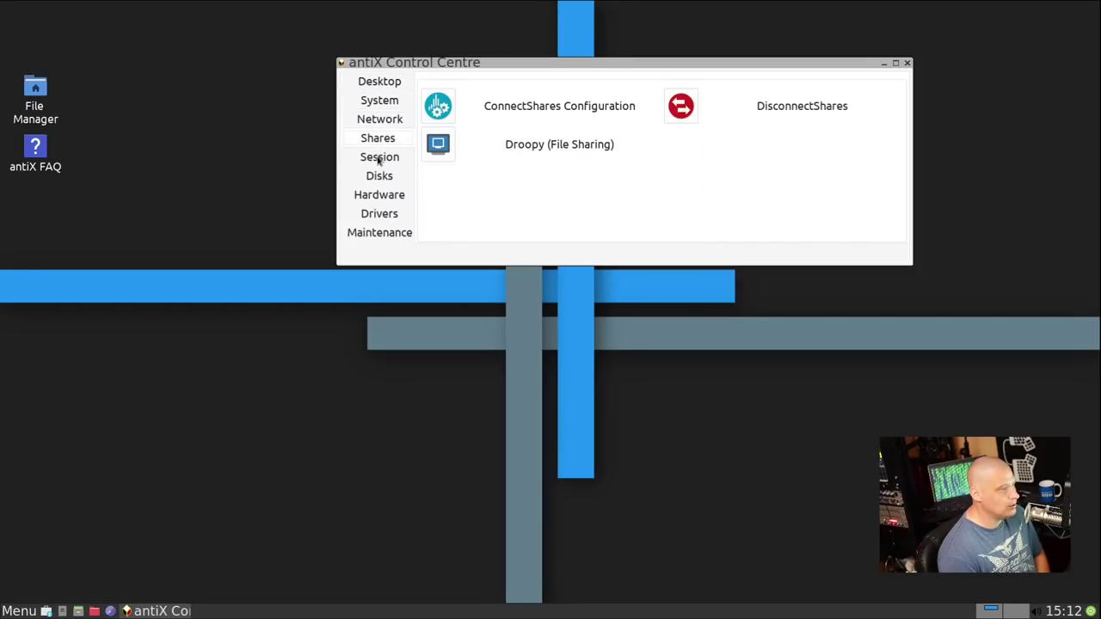
click(378, 160)
click(380, 179)
click(378, 198)
click(384, 219)
click(387, 235)
click(381, 82)
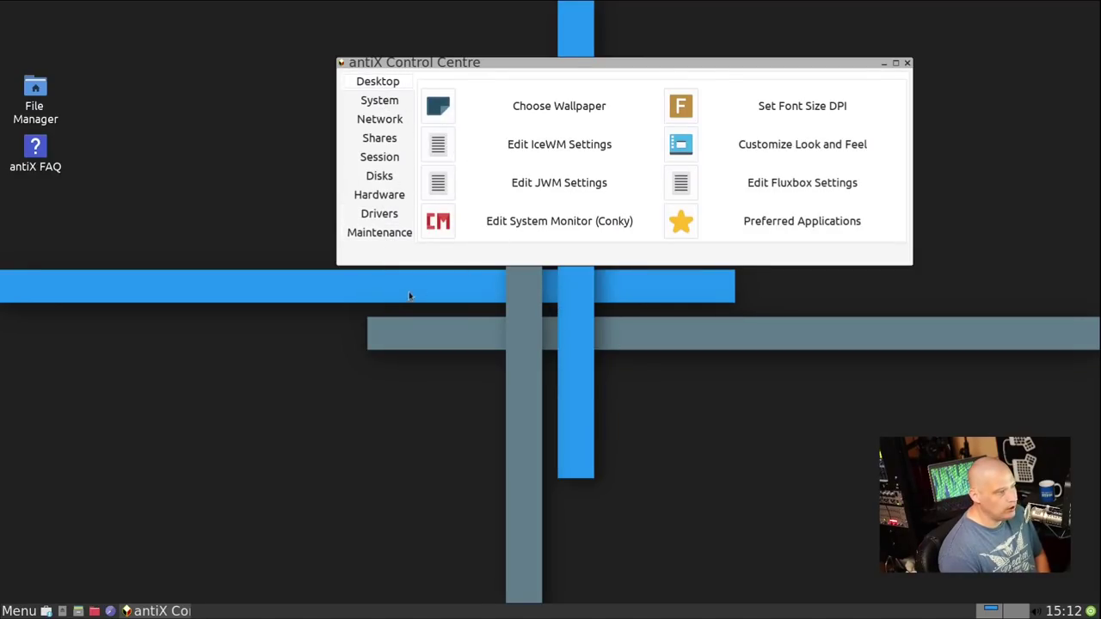
click(907, 63)
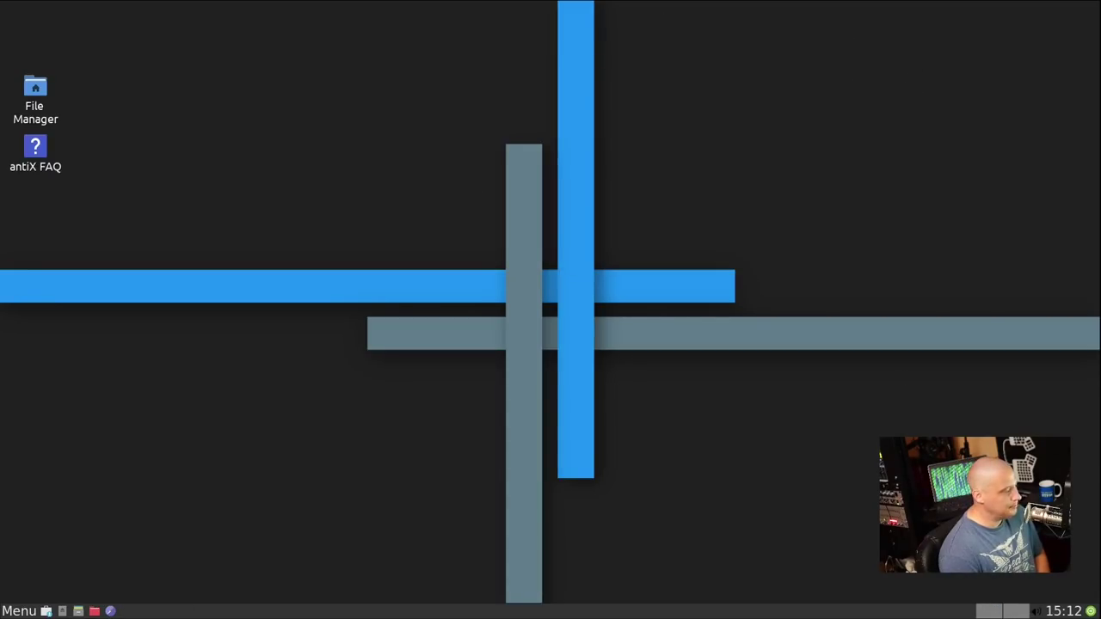